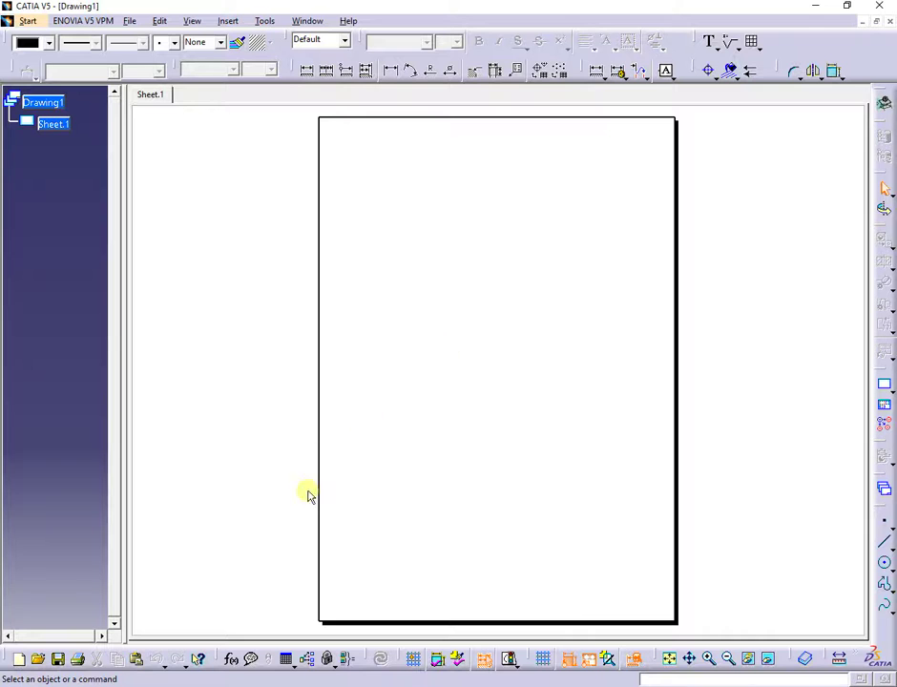
Step: Start a new drawing parameter of type String with Multiple Values
left_click(233, 661)
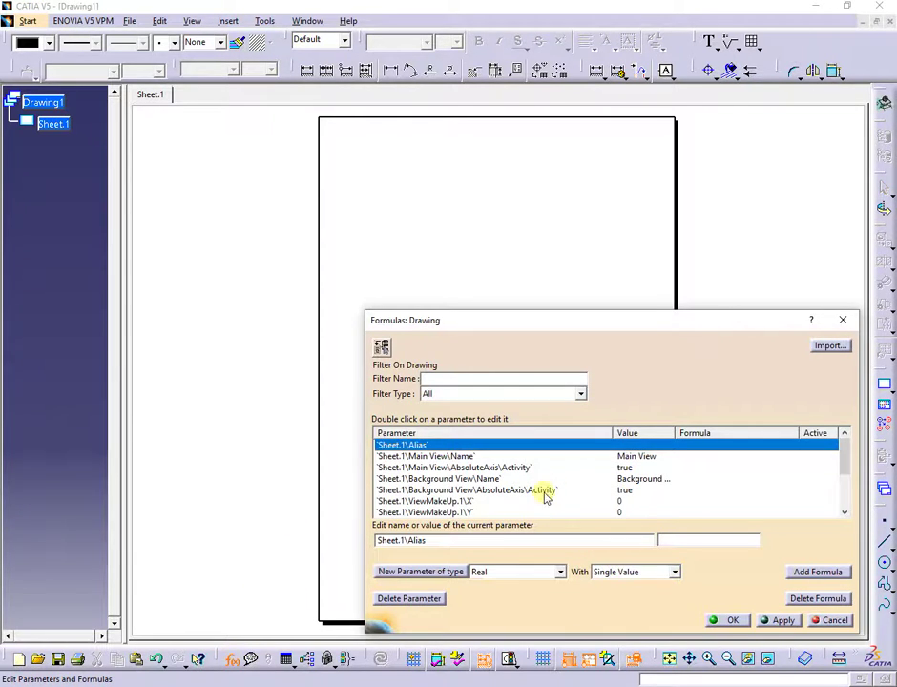
left_click_drag(644, 307, 613, 279)
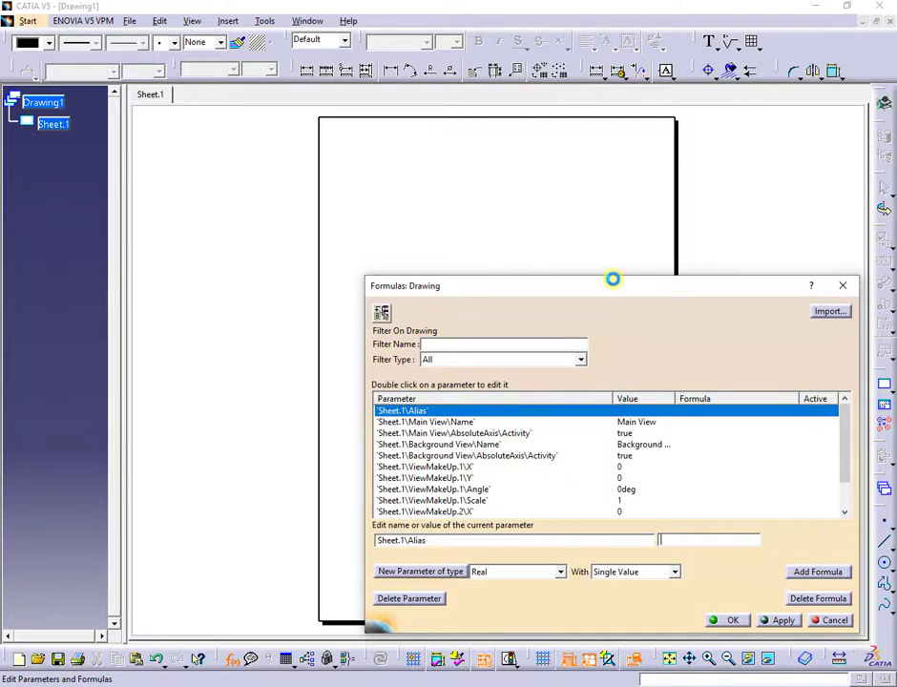
left_click(562, 571)
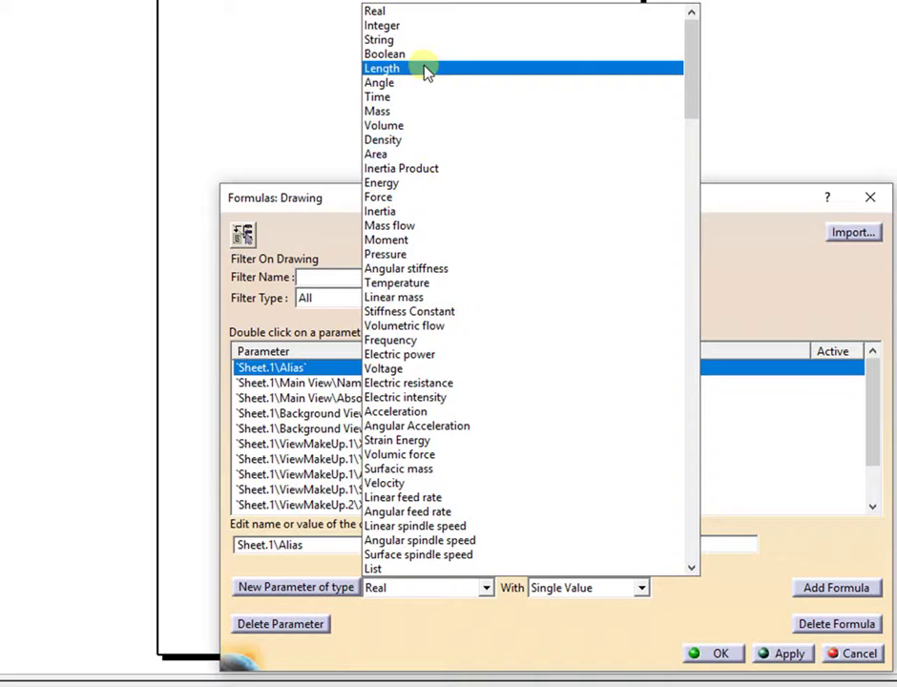
left_click(420, 40)
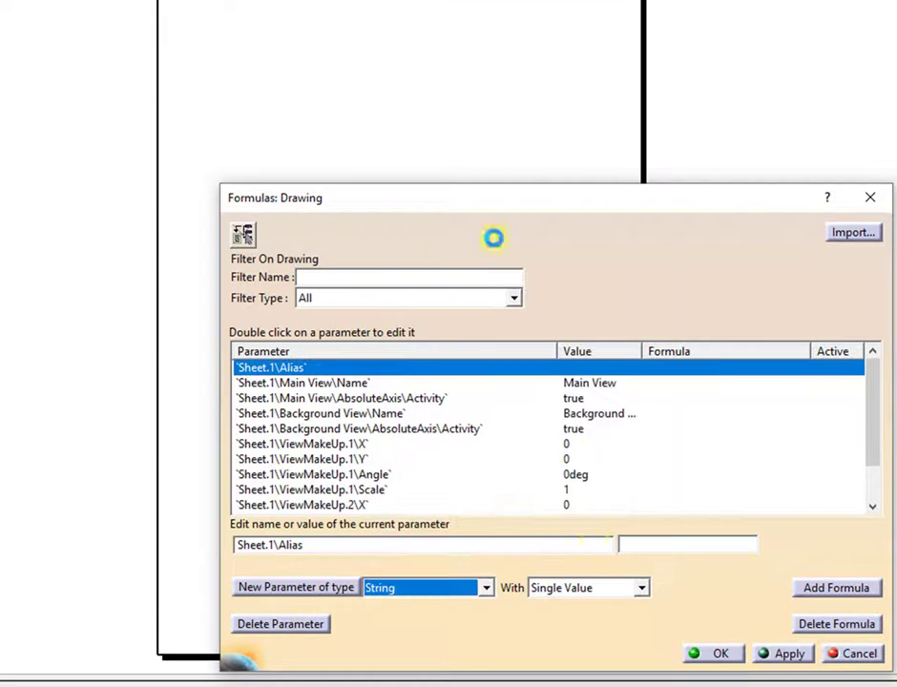
left_click(643, 590)
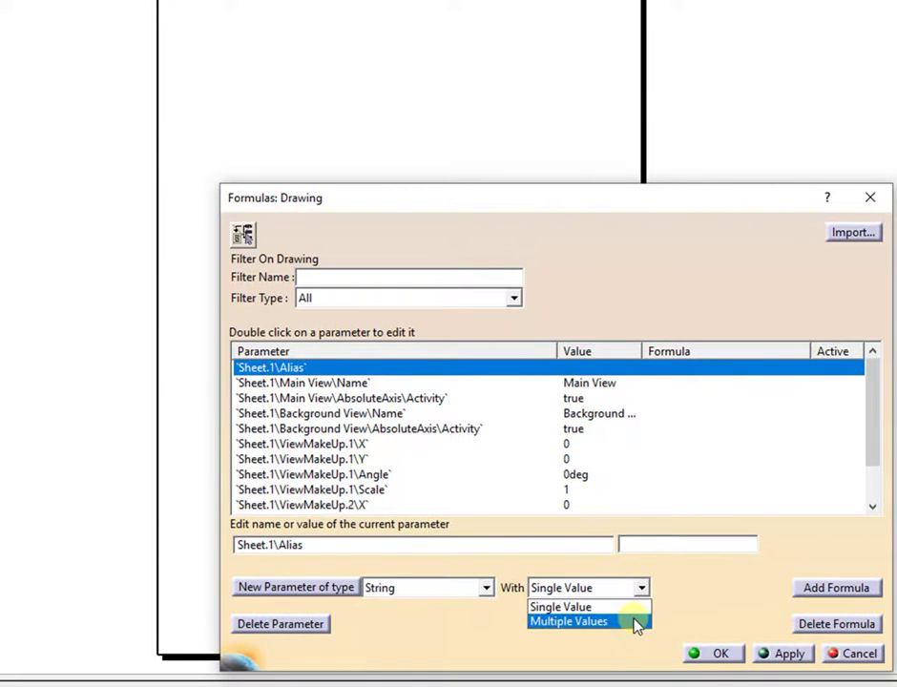
left_click(637, 623)
left_click(325, 588)
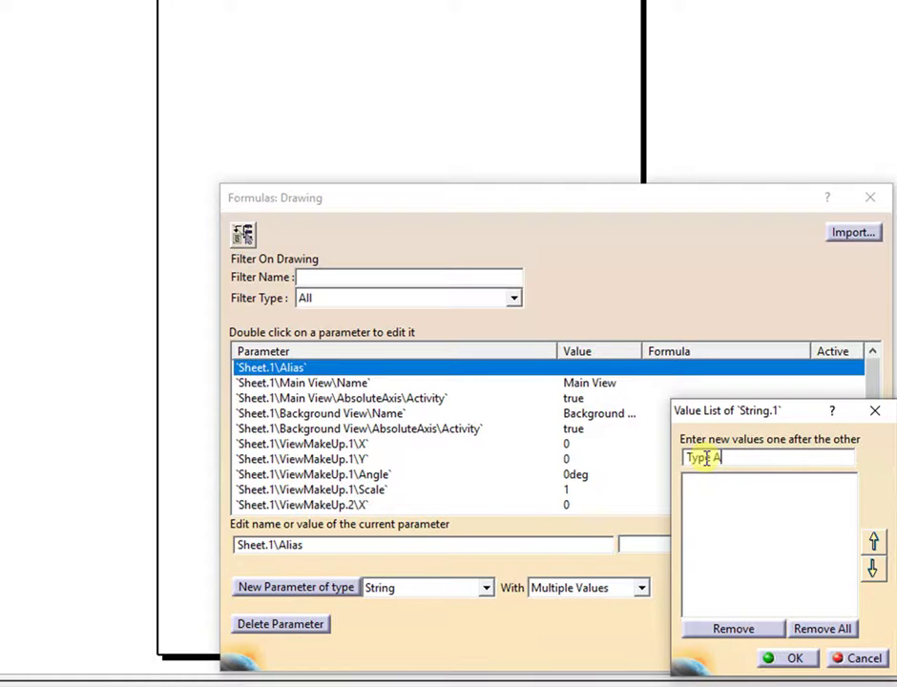
Step: Define the string parameter's value list with the entries Type A and Type B
type("Type A")
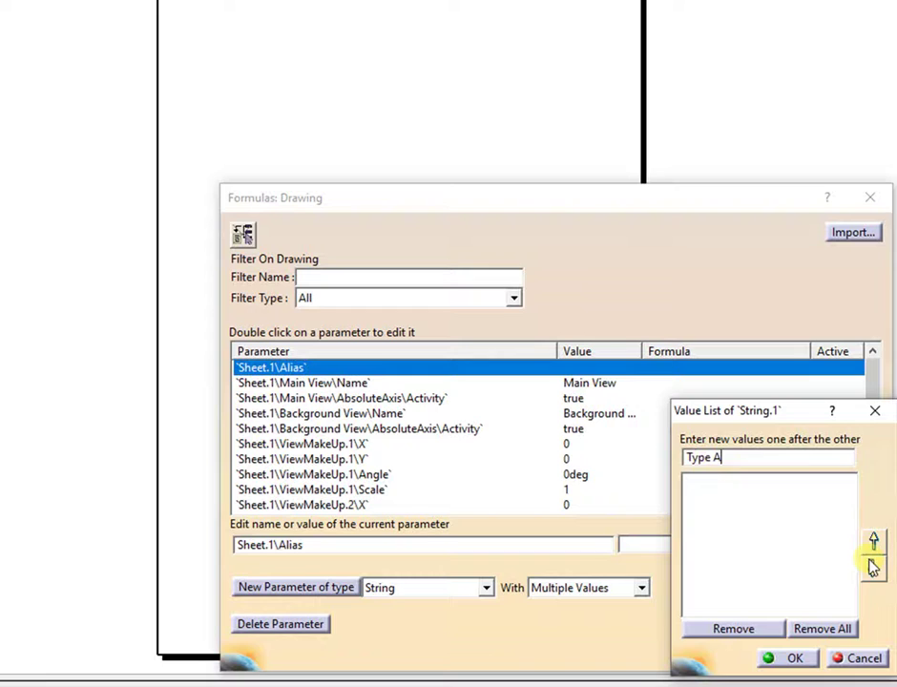
left_click(870, 568)
left_click(723, 459)
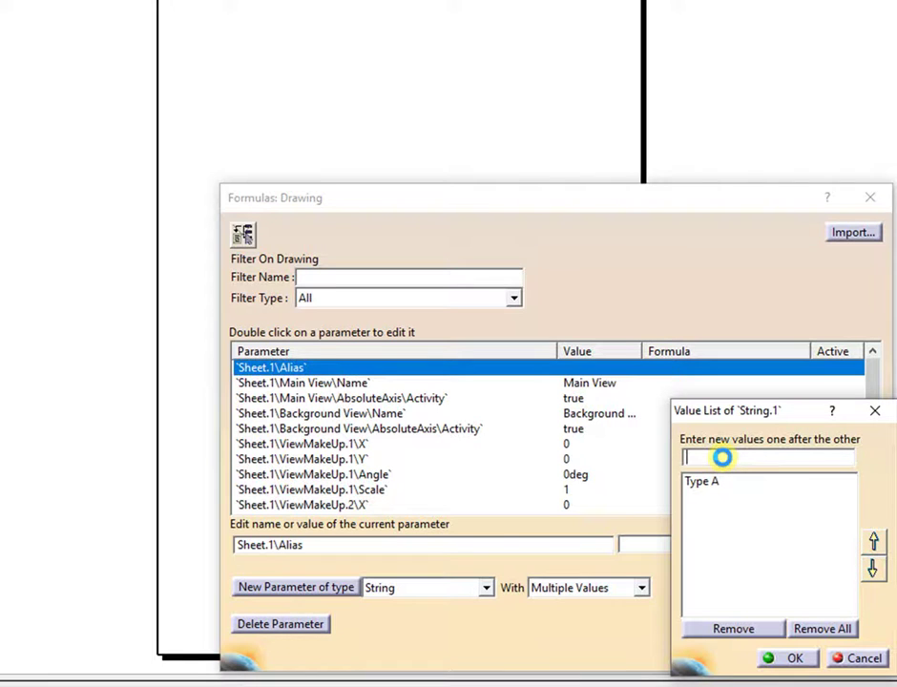
type("Type B")
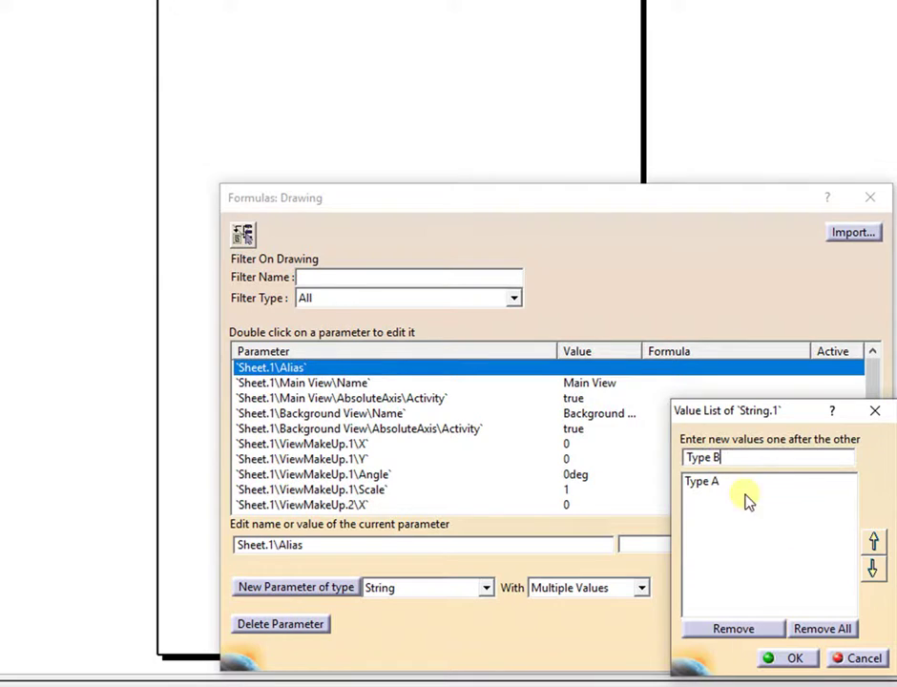
left_click(872, 568)
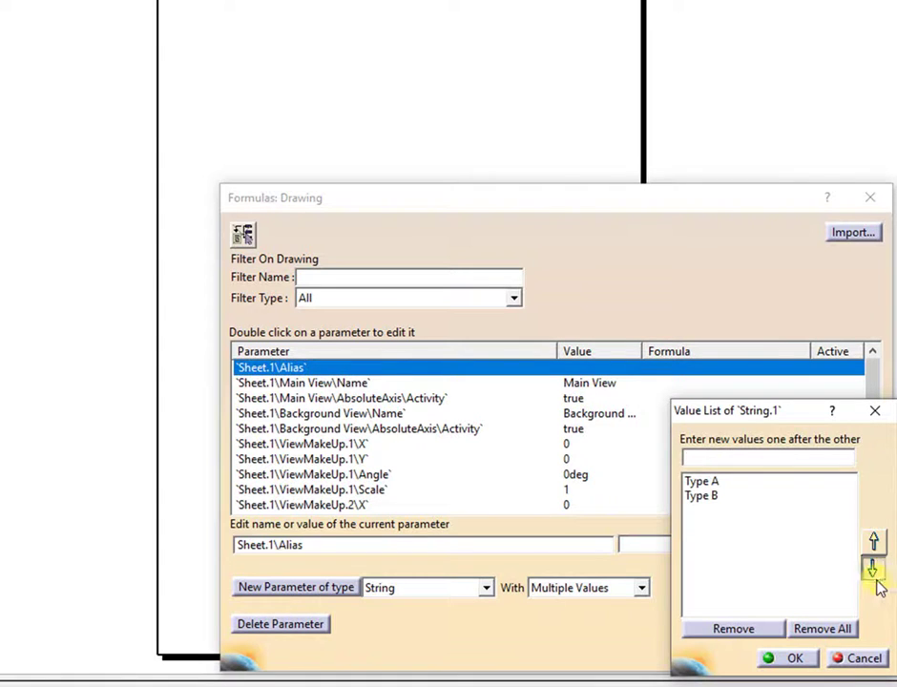
left_click(795, 658)
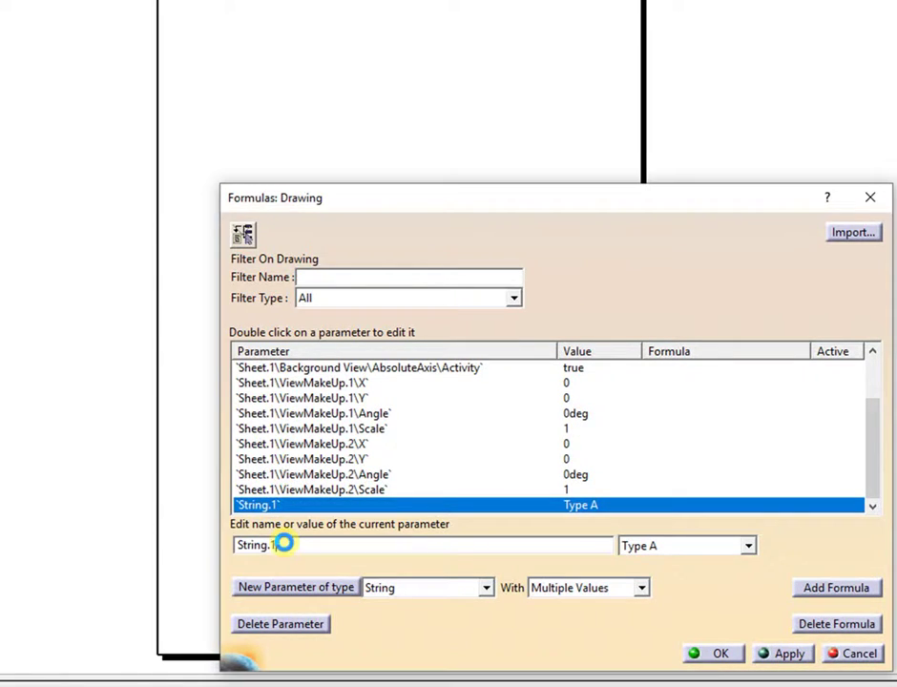
Step: Rename the new string parameter to Type and apply the change to the drawing
left_click_drag(281, 543, 138, 552)
type("Type")
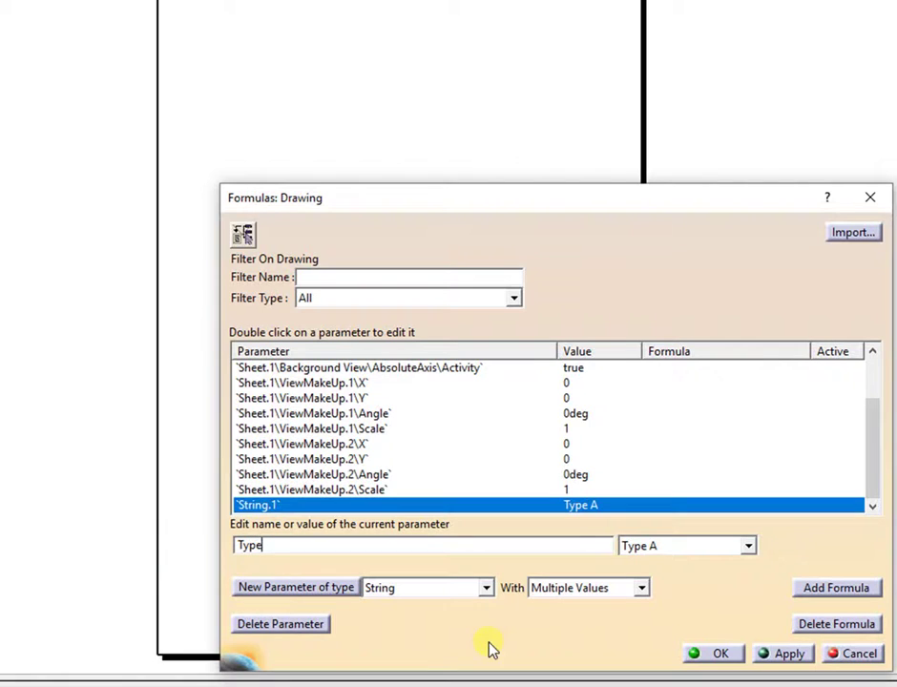
left_click(756, 652)
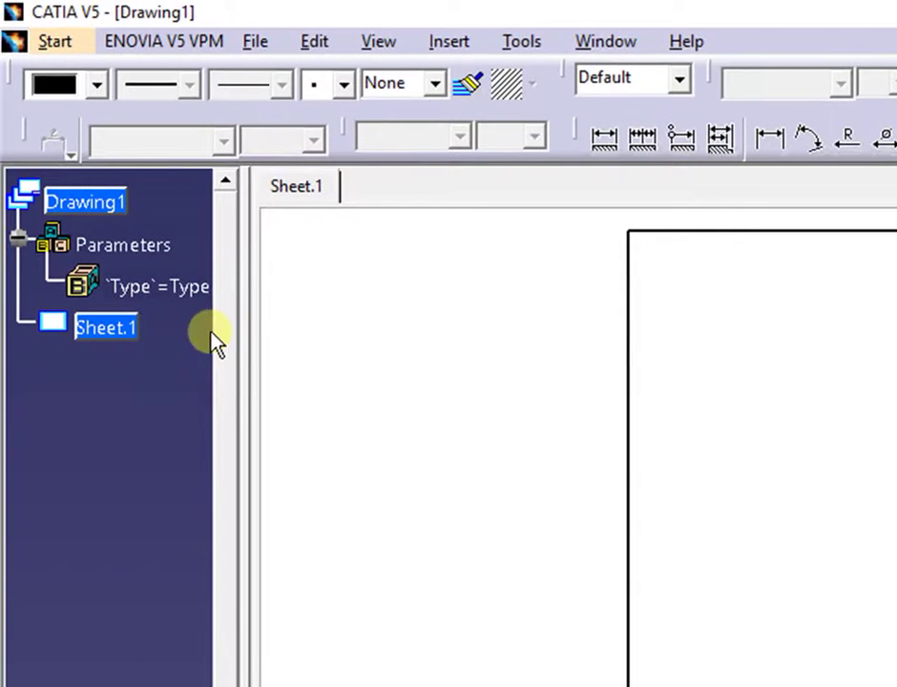
Step: Add the comment "Type Value" to the Type parameter
left_click_drag(250, 315, 306, 314)
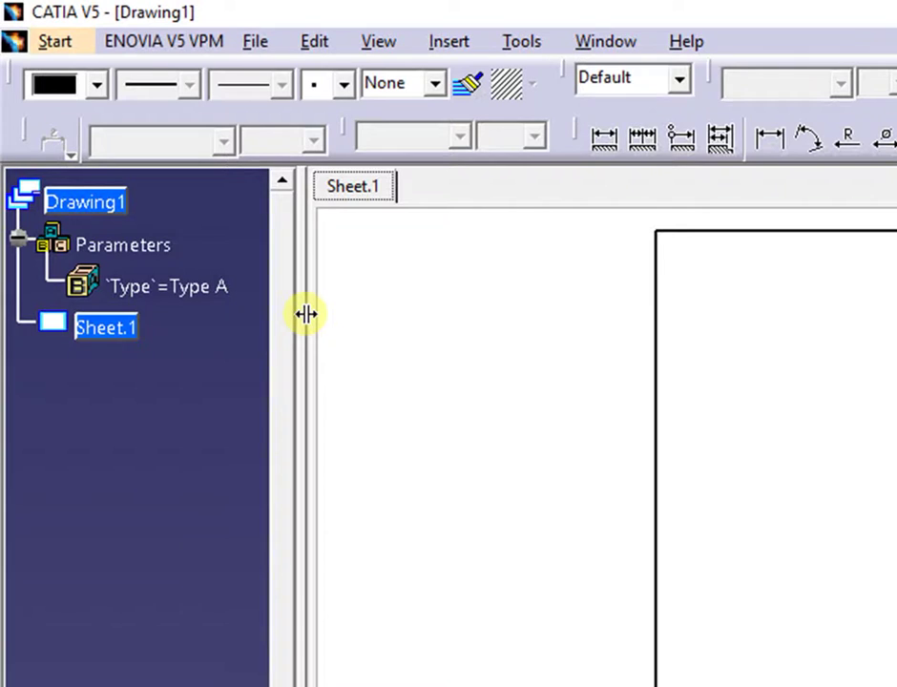
left_click(169, 286)
double_click(169, 286)
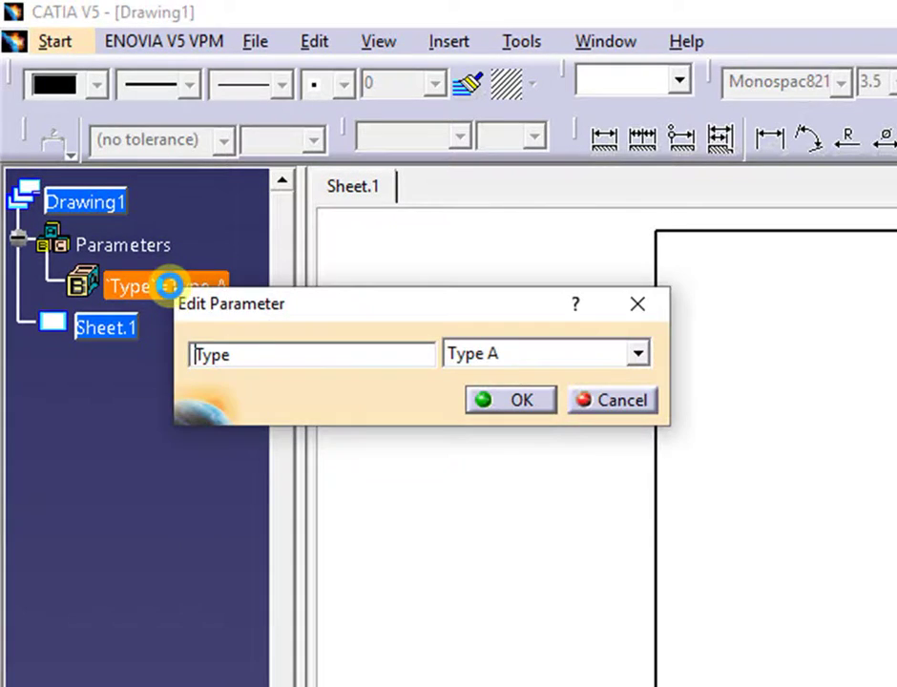
right_click(536, 361)
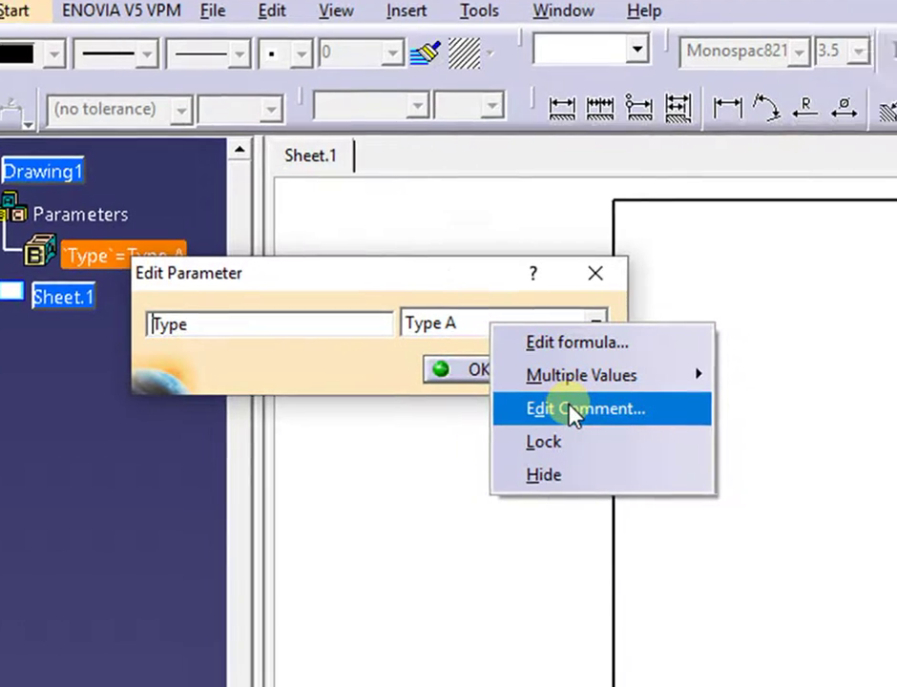
left_click(611, 436)
left_click(409, 534)
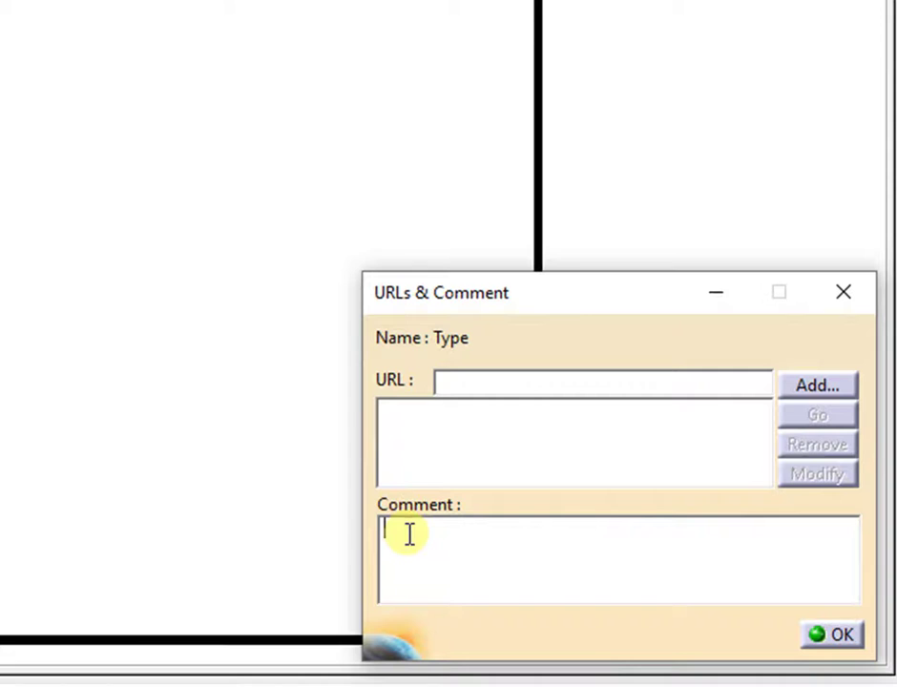
type("Type Value")
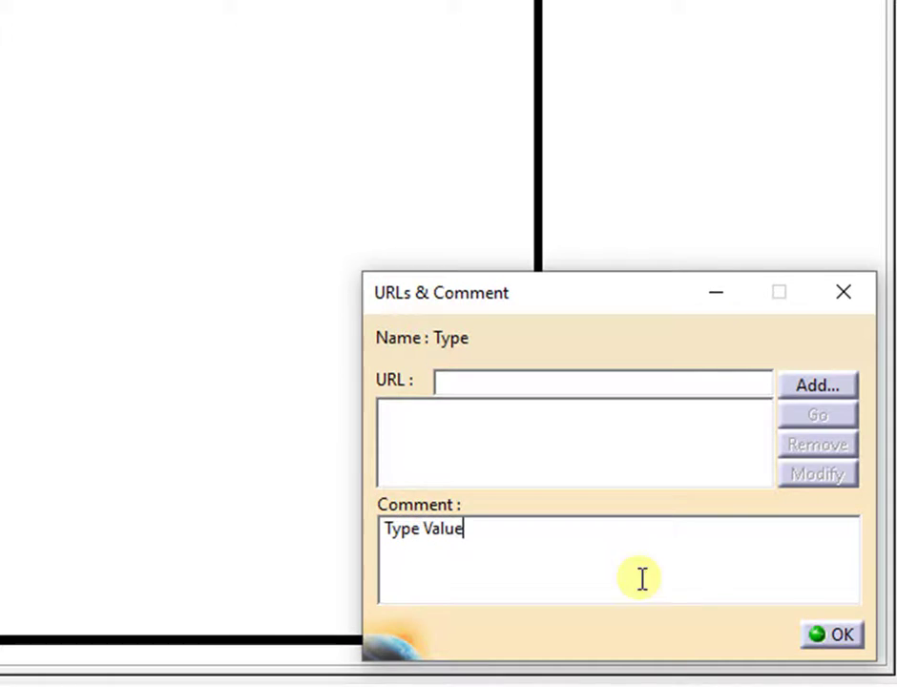
left_click(831, 634)
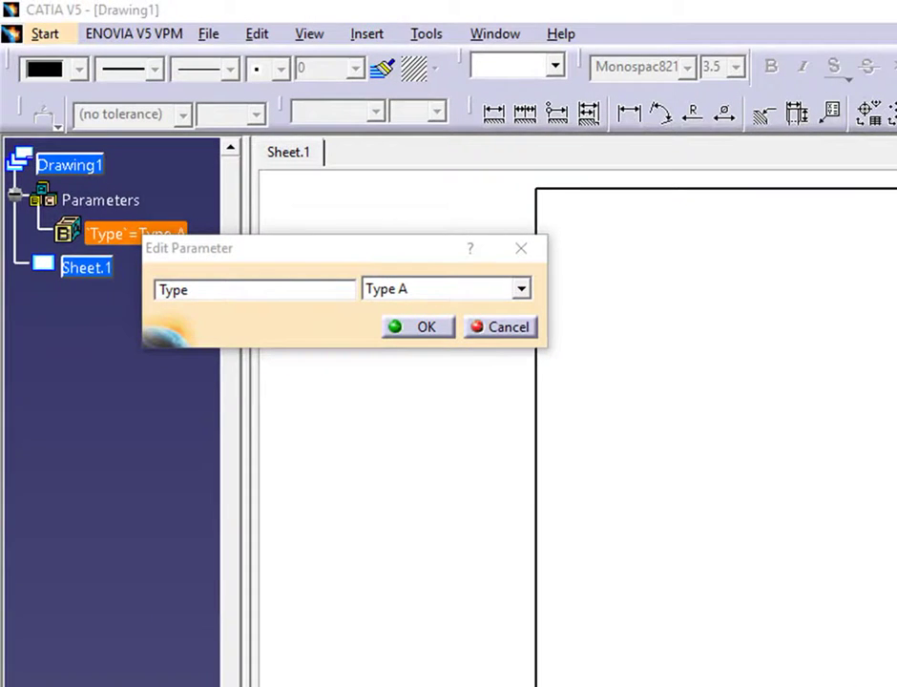
left_click_drag(521, 360, 370, 379)
left_click(531, 654)
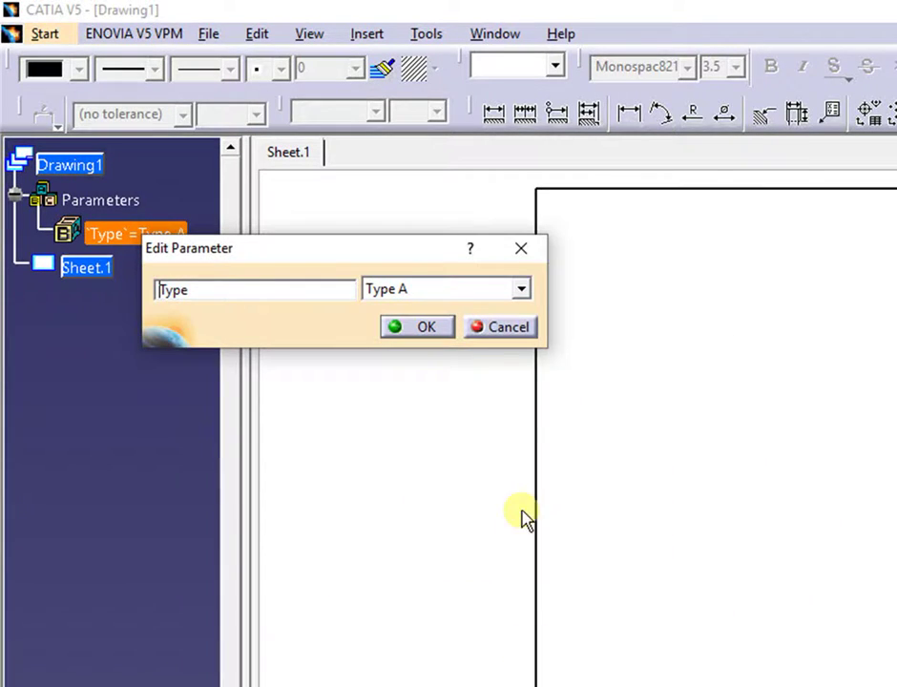
left_click(441, 338)
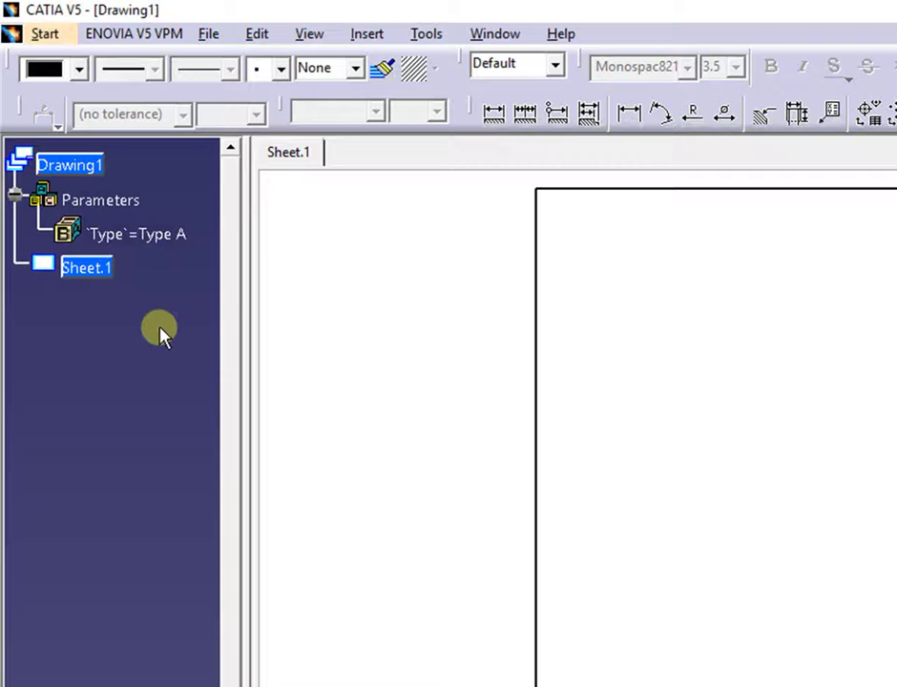
Step: Set the value of the Type parameter to Type B
double_click(170, 237)
left_click(544, 292)
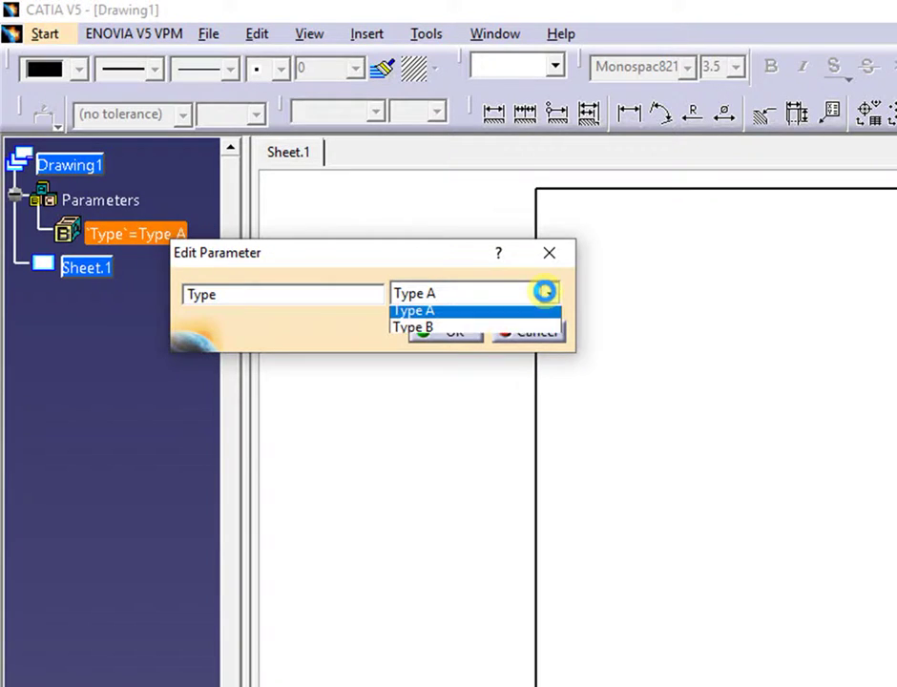
left_click(523, 327)
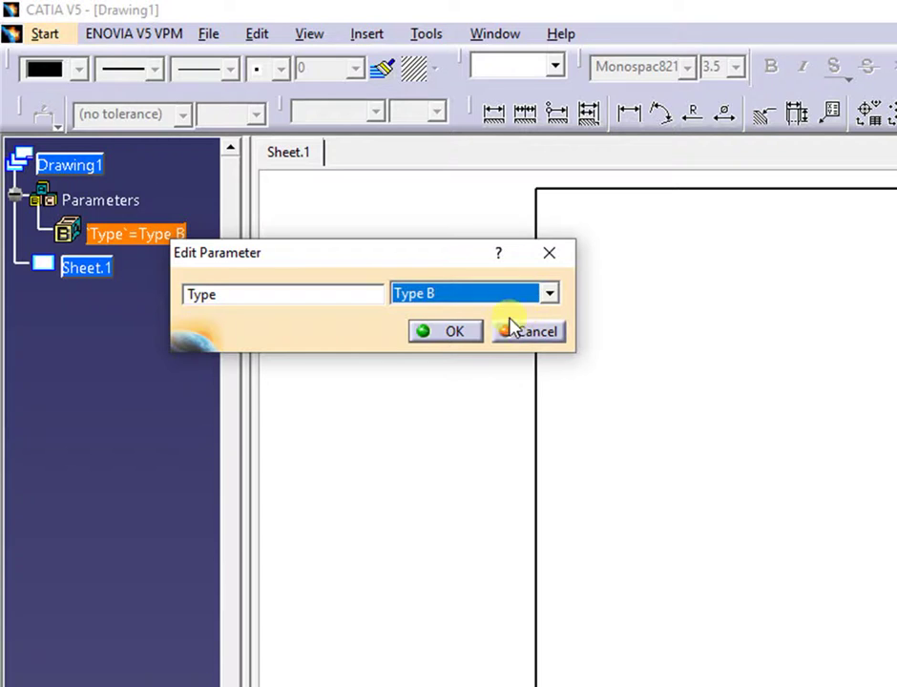
left_click(452, 332)
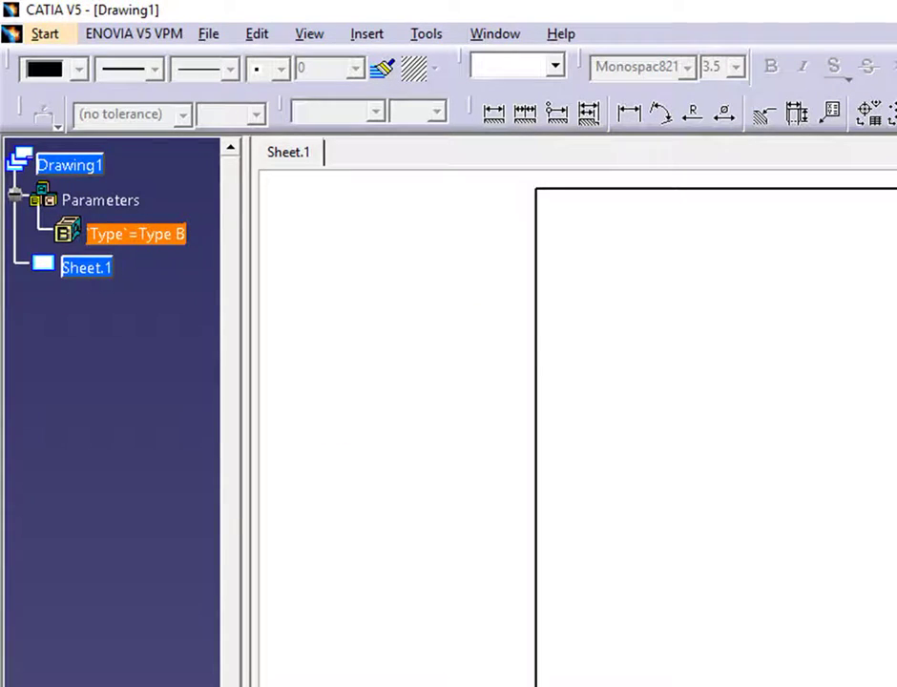
Step: Create a new drawing parameter of type Integer with a Single Value
left_click(234, 660)
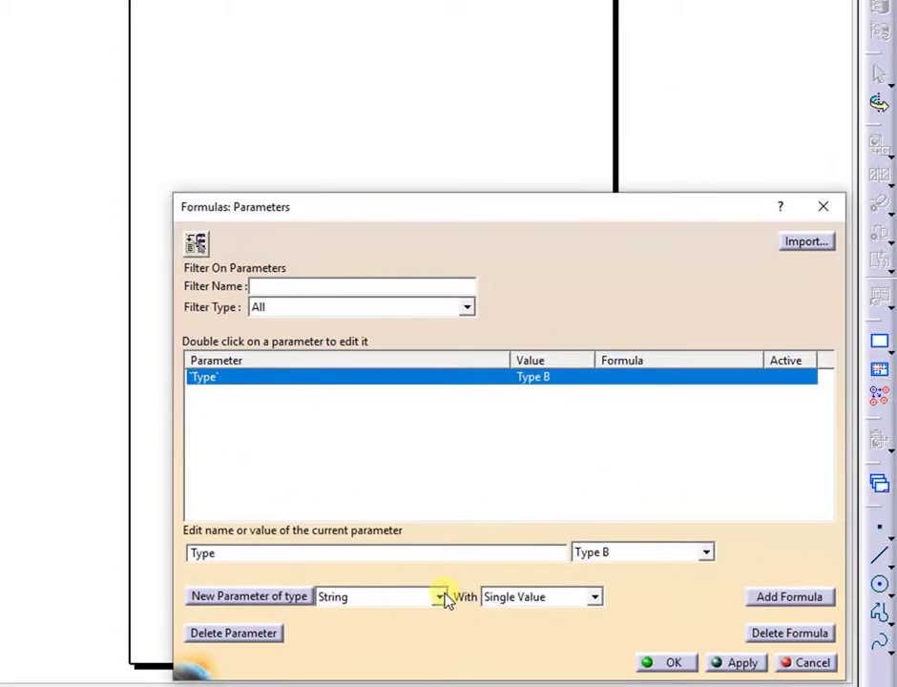
left_click(561, 572)
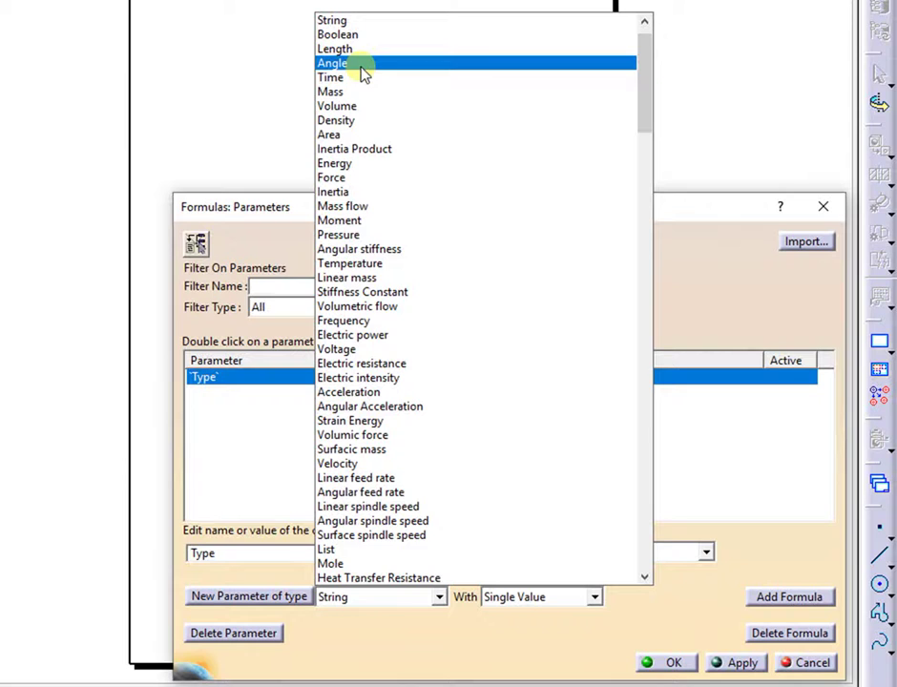
scroll(362, 74, "up", 2)
left_click(357, 36)
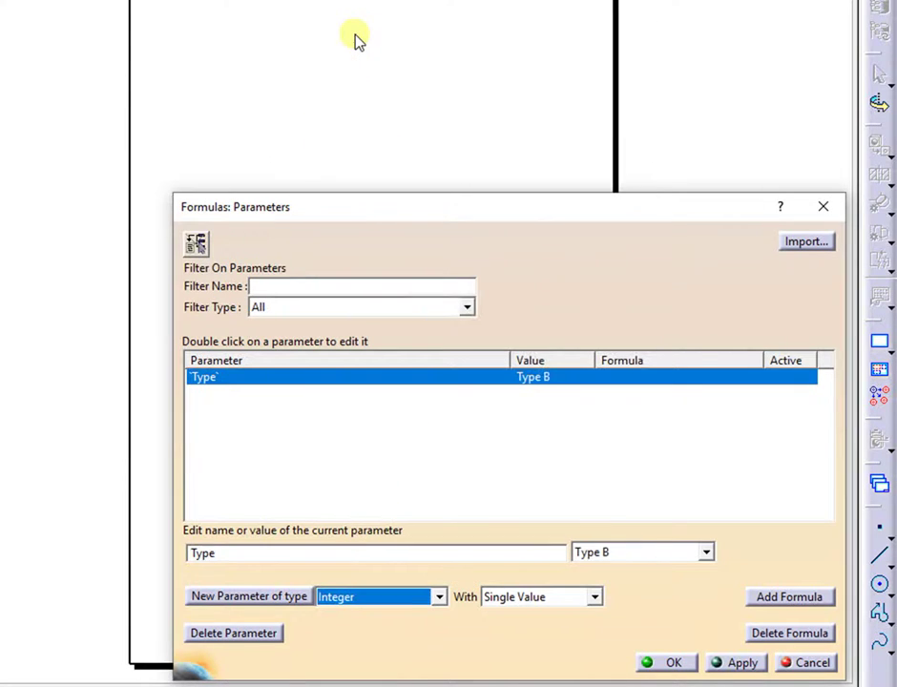
left_click(250, 597)
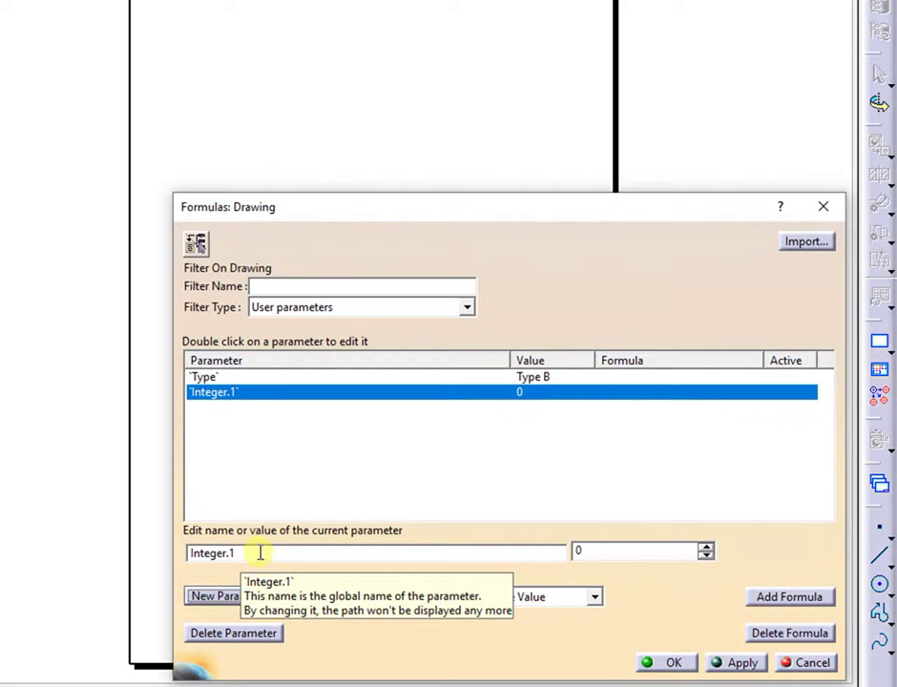
Step: Rename the integer parameter to Thickness and set its value to 3
left_click_drag(260, 553, 106, 540)
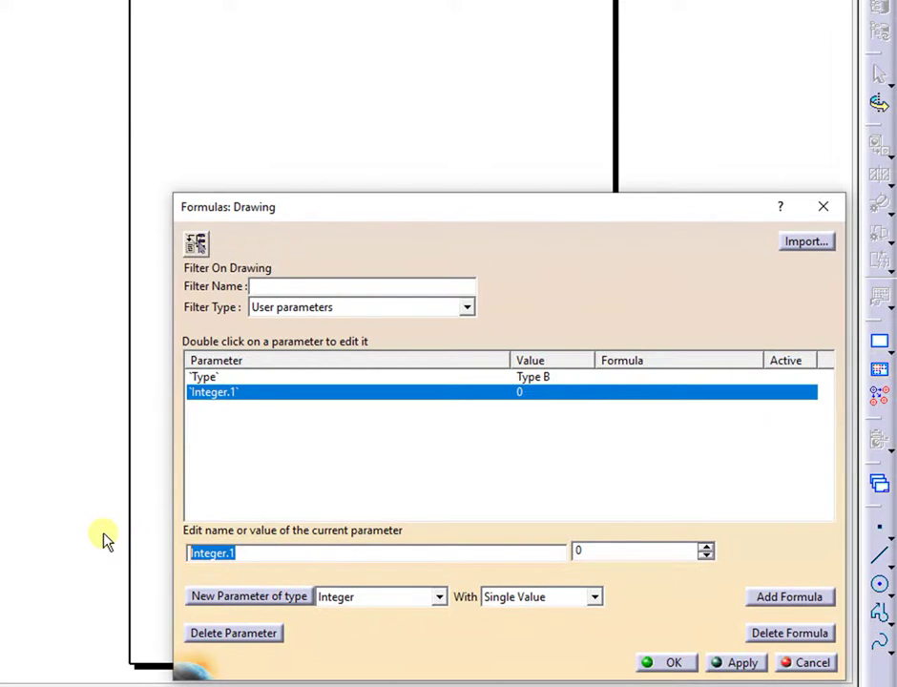
type("Thic")
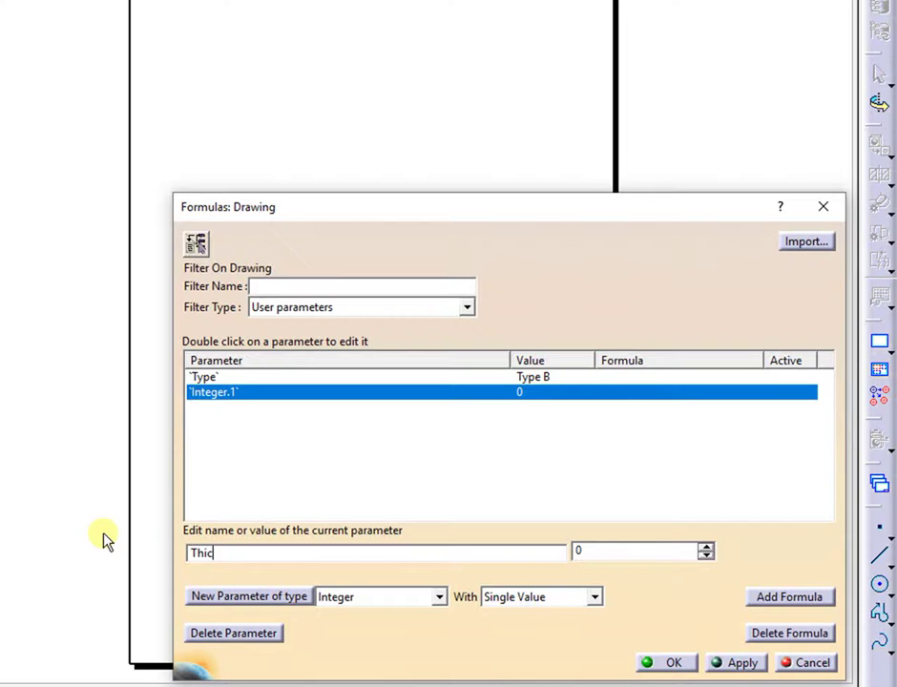
type("kness")
left_click(580, 551)
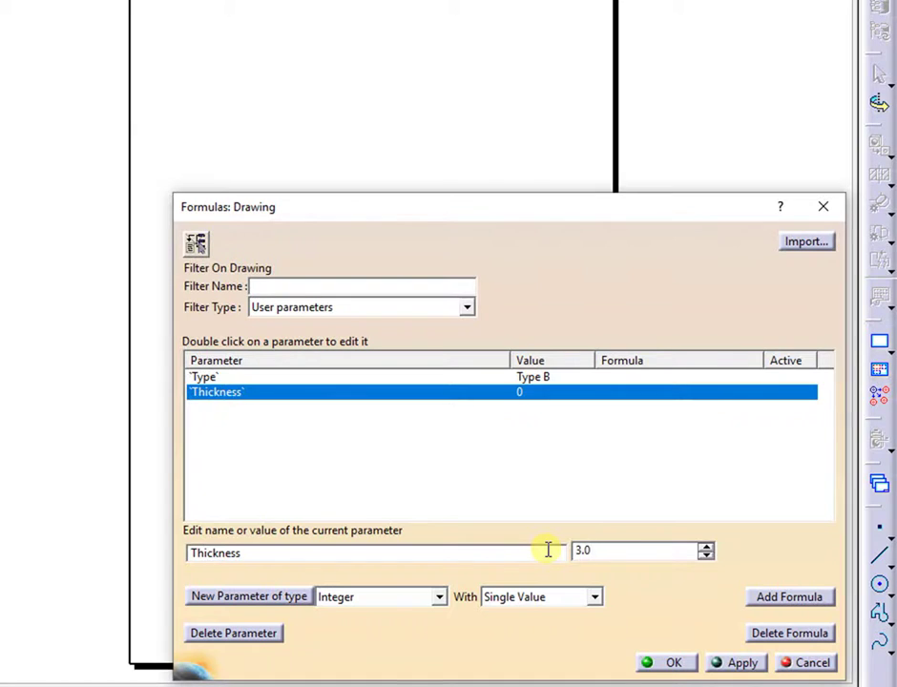
left_click(737, 663)
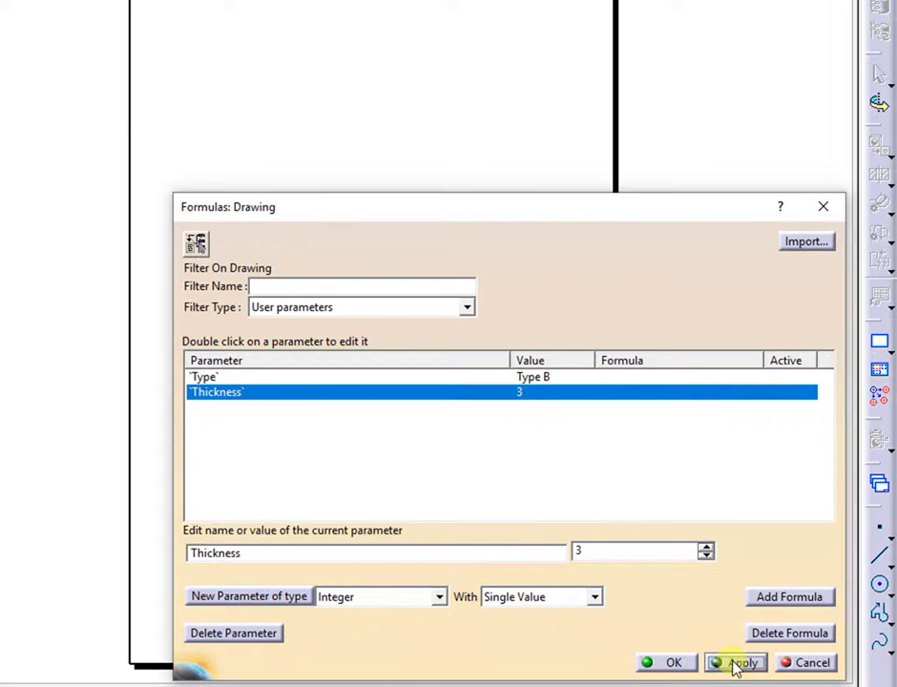
left_click(674, 664)
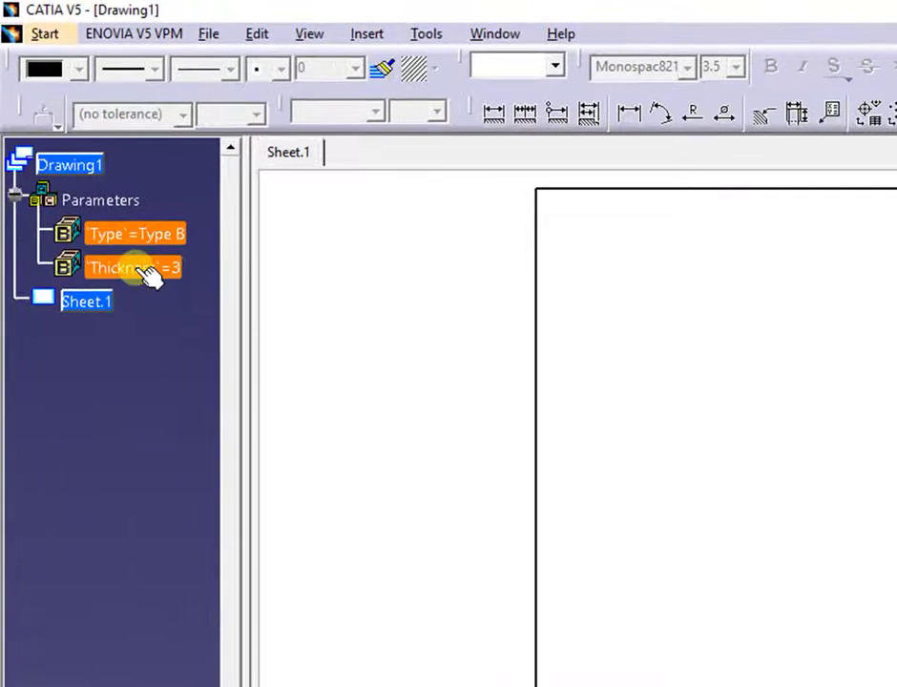
Step: Add the comment "Thickness value" to the Thickness parameter and check its comment in the tree
double_click(148, 271)
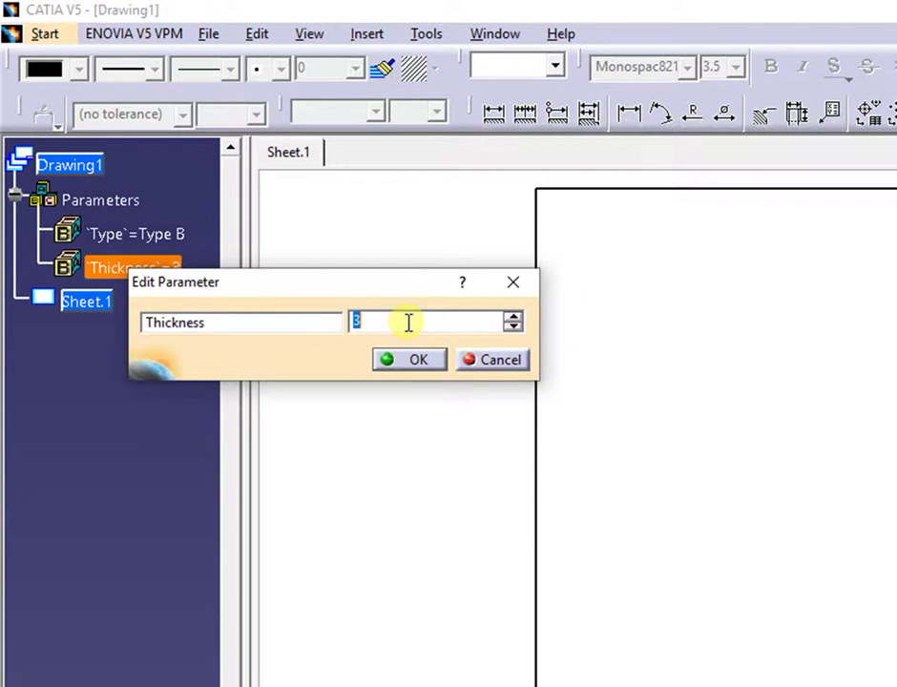
right_click(410, 327)
left_click(489, 472)
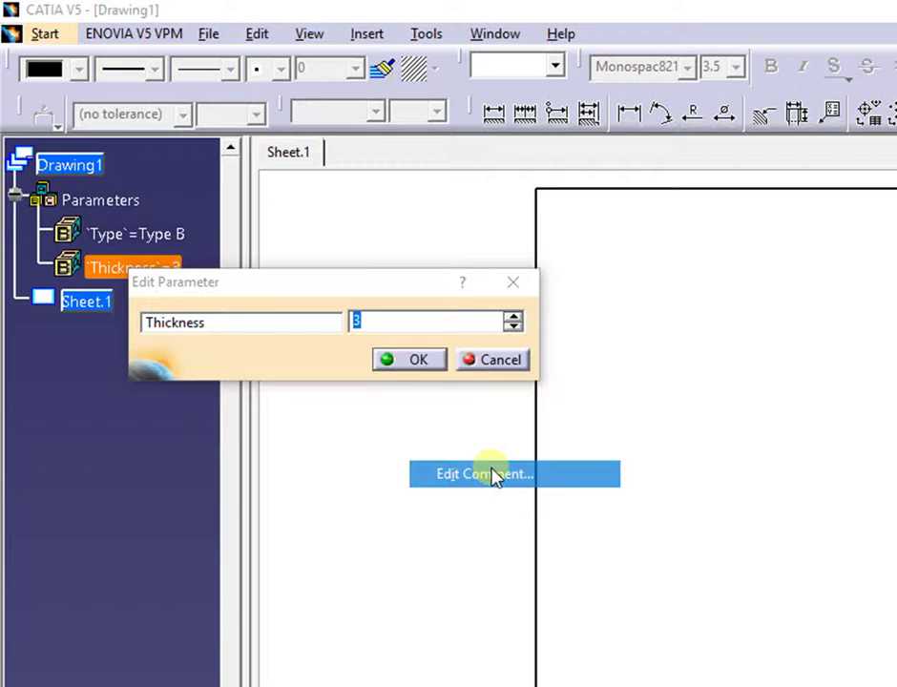
left_click(225, 566)
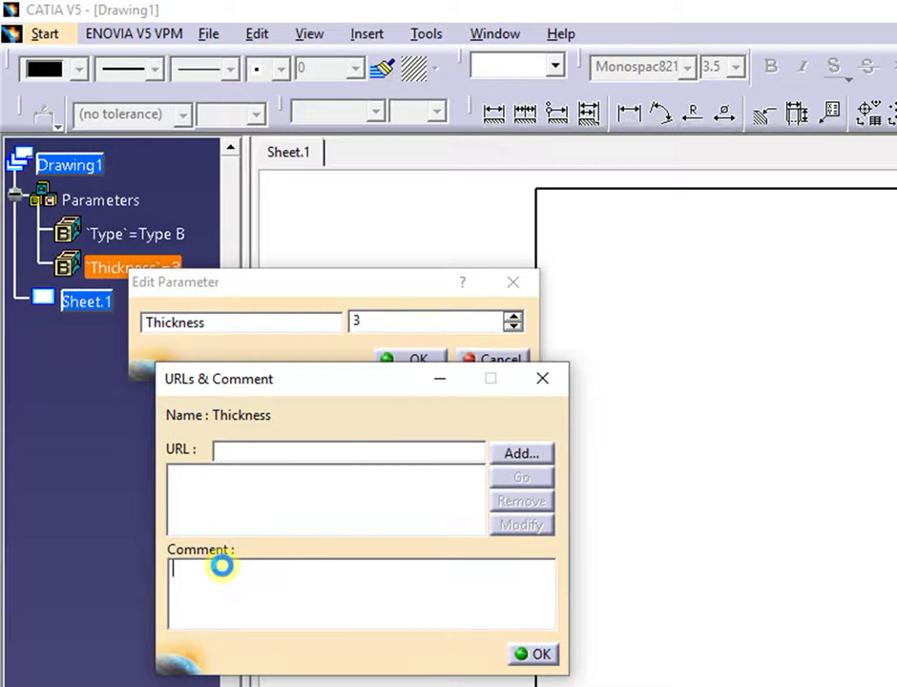
type("Thi")
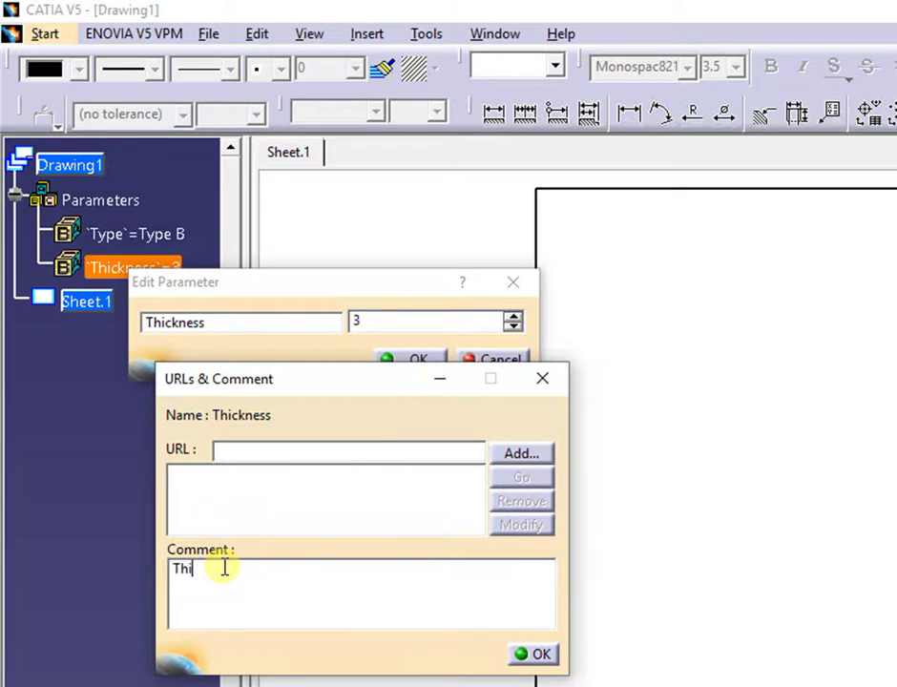
type("ckness value")
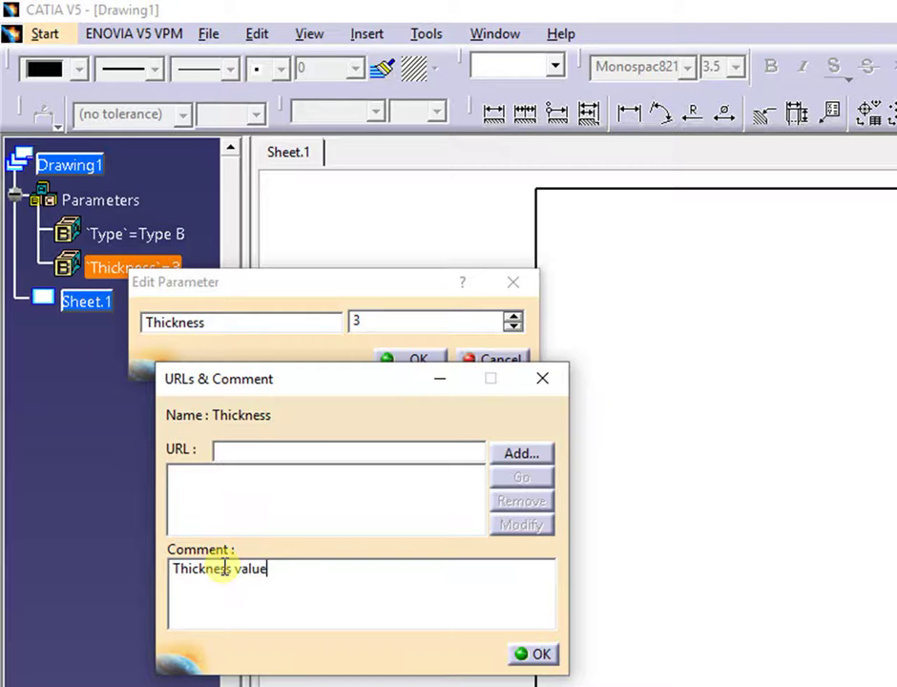
left_click(520, 657)
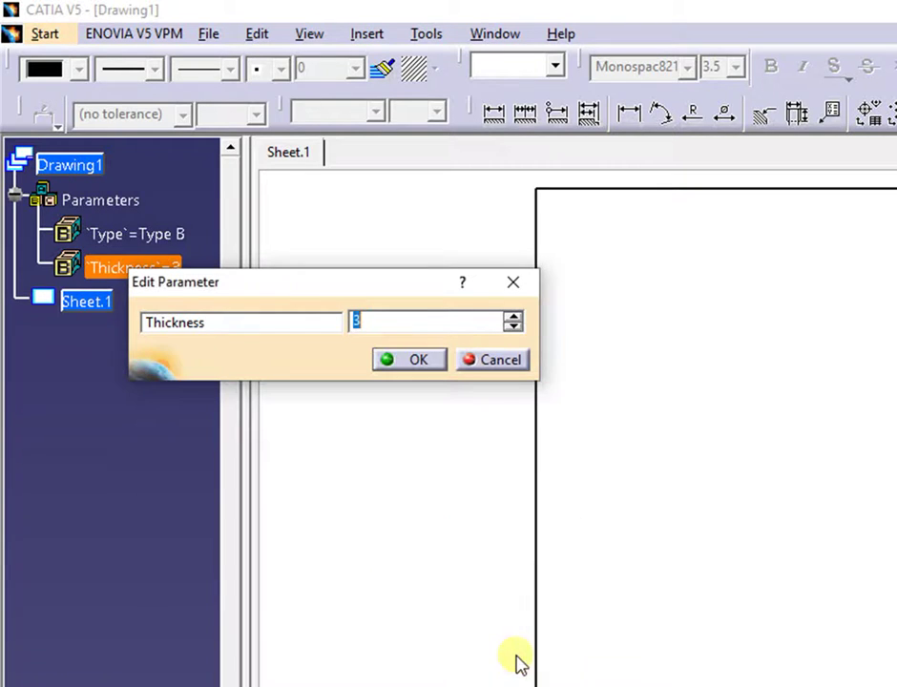
left_click(401, 361)
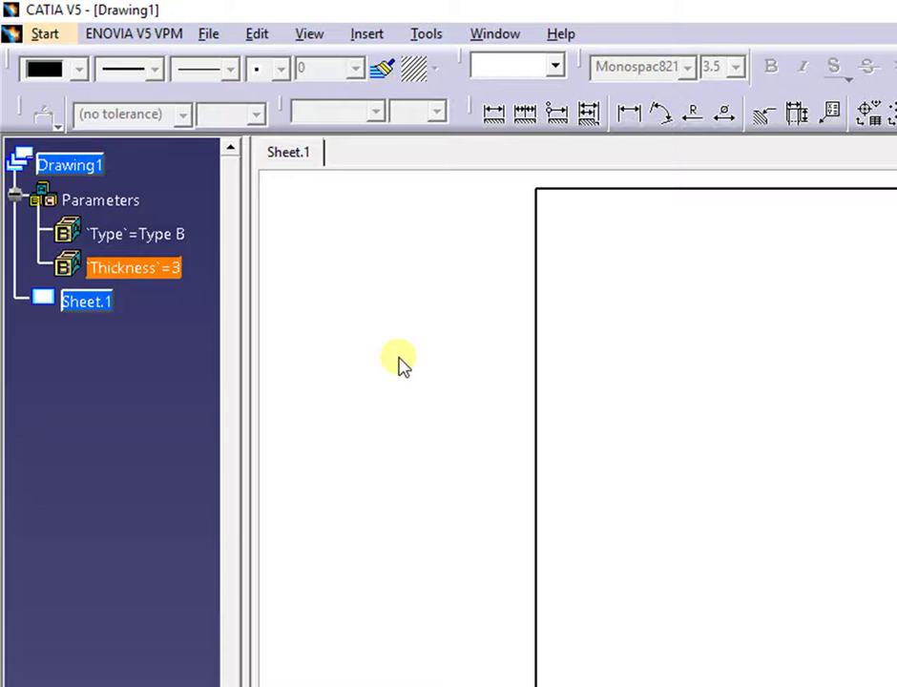
left_click(40, 362)
left_click(136, 270)
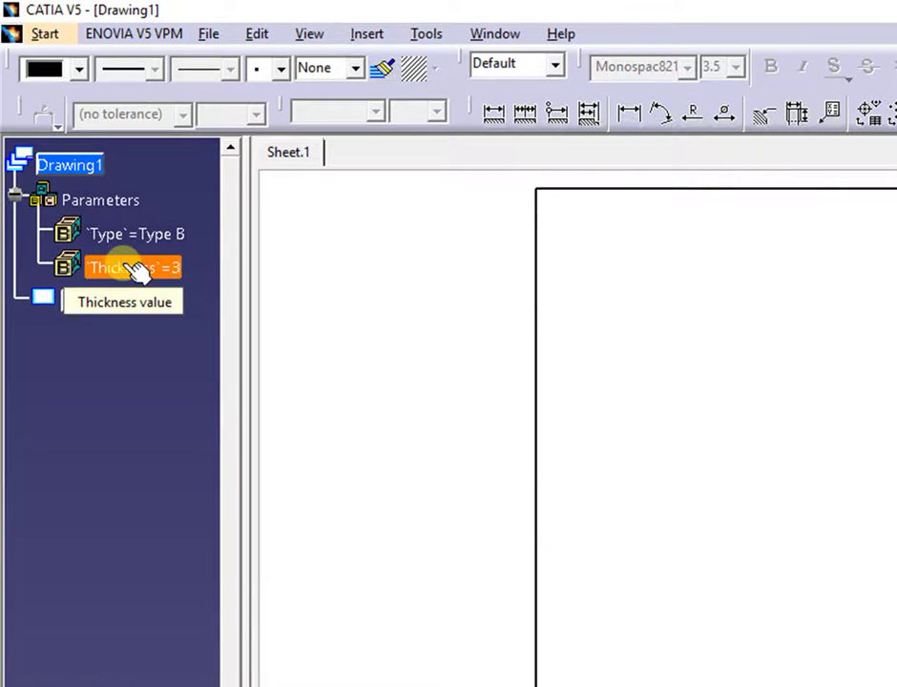
Step: Create a new drawing parameter of type Real with a Single Value
left_click(236, 657)
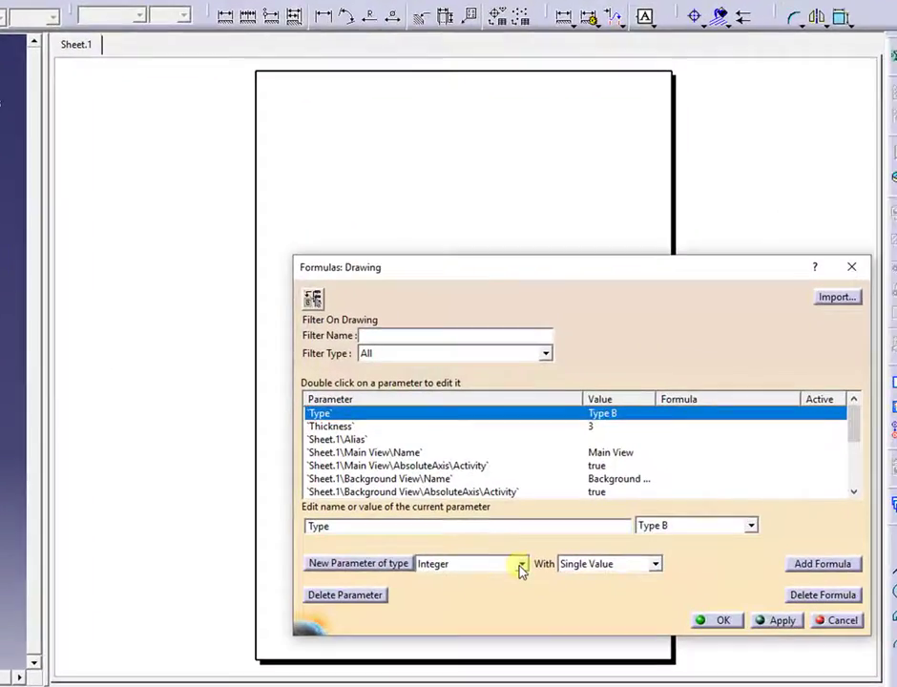
left_click(550, 541)
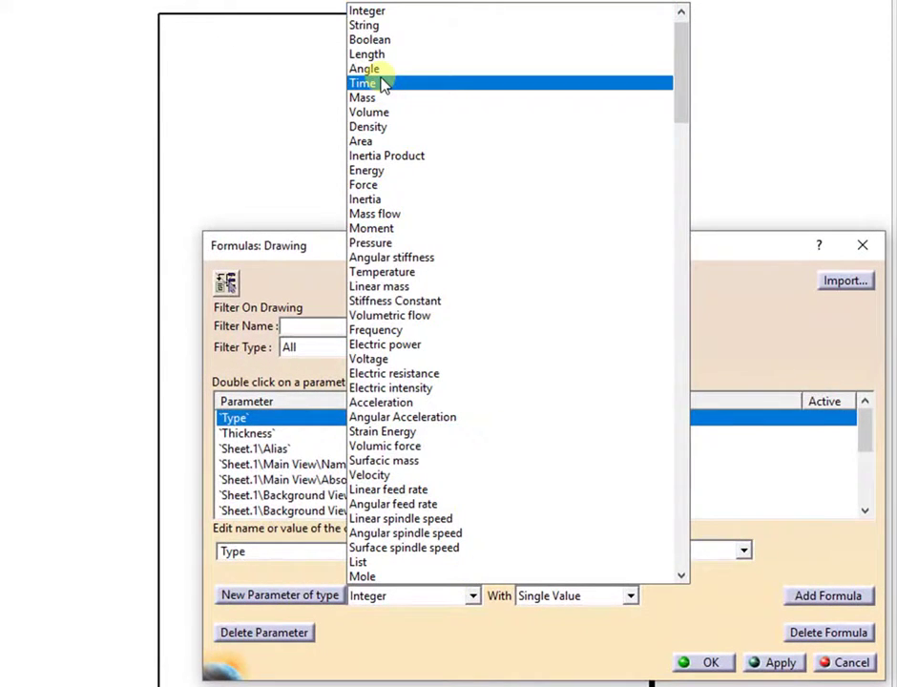
scroll(382, 84, "up", 1)
scroll(378, 79, "up", 1)
left_click(372, 10)
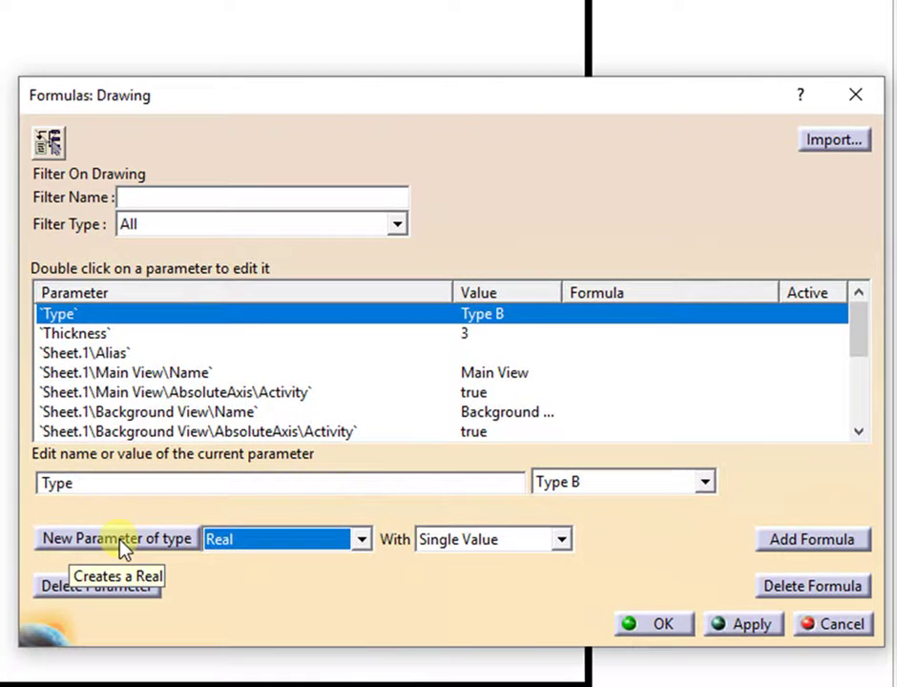
left_click(281, 597)
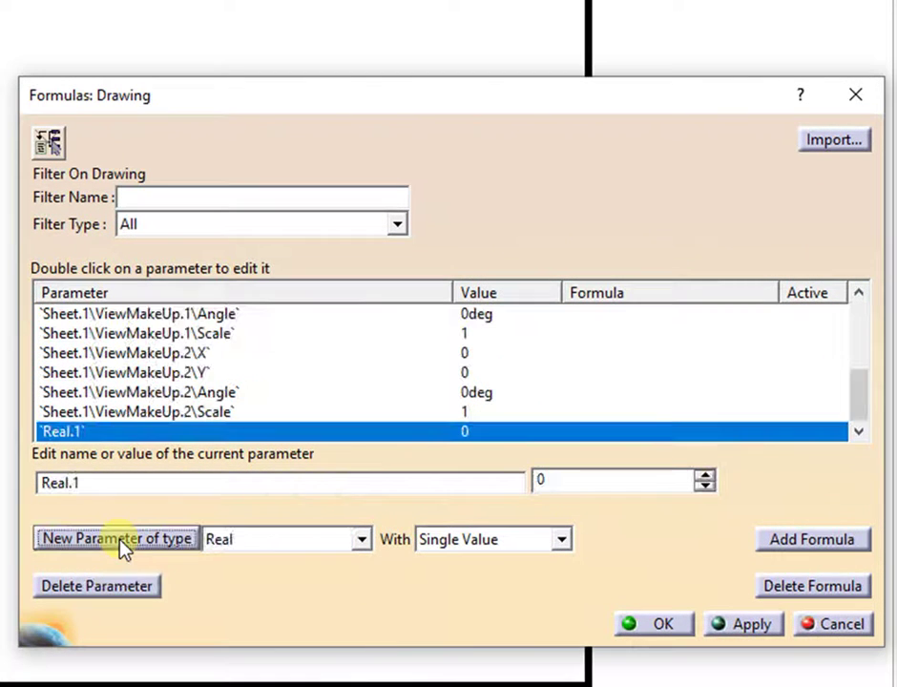
Step: Set the new real parameter's value to 2.5 and rename it to Length
left_click(112, 478)
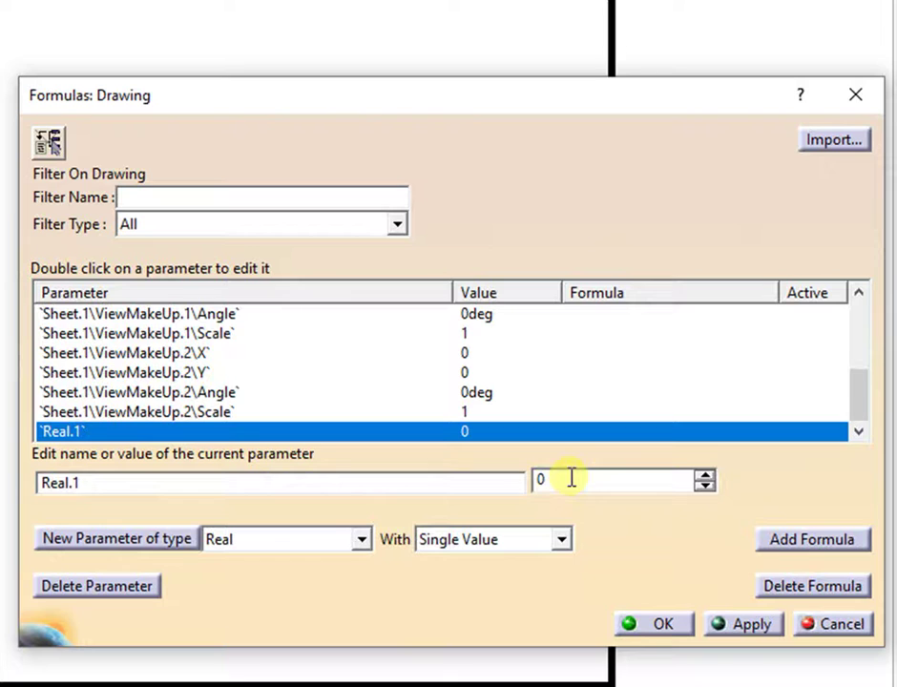
left_click(538, 480)
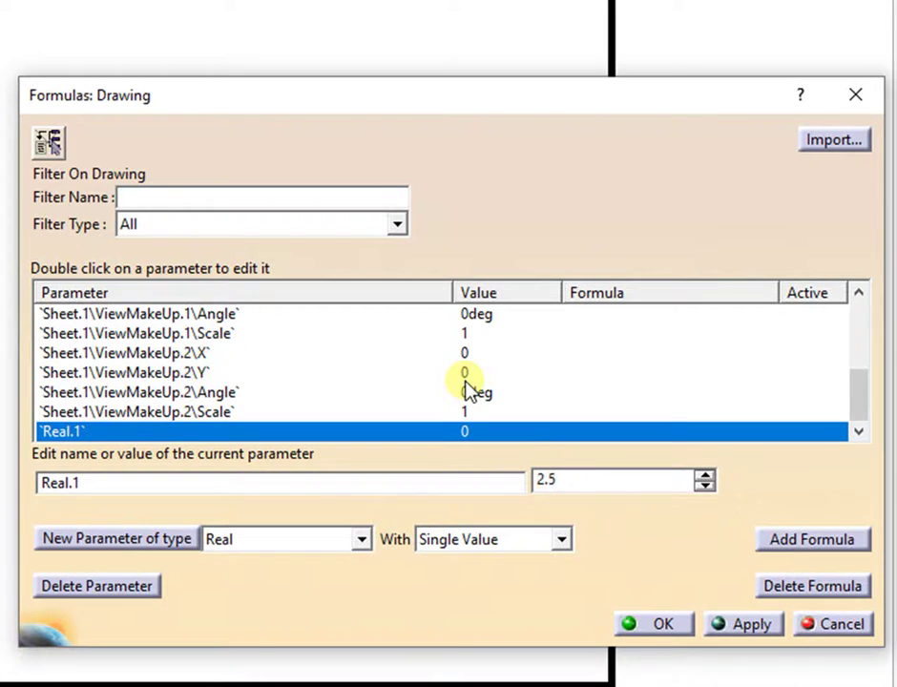
left_click(751, 623)
left_click_drag(124, 483, 6, 485)
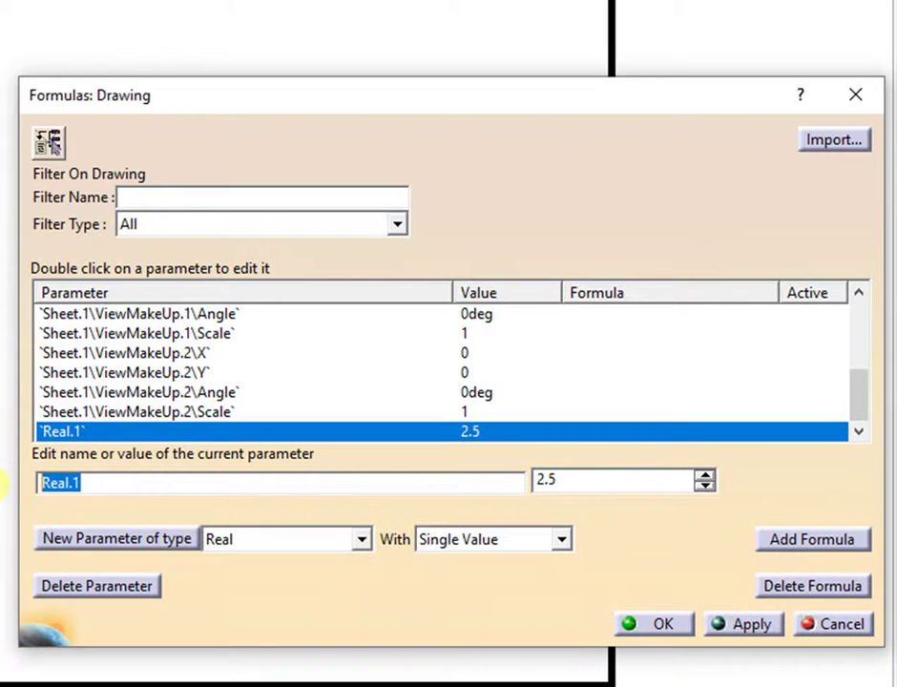
type("L")
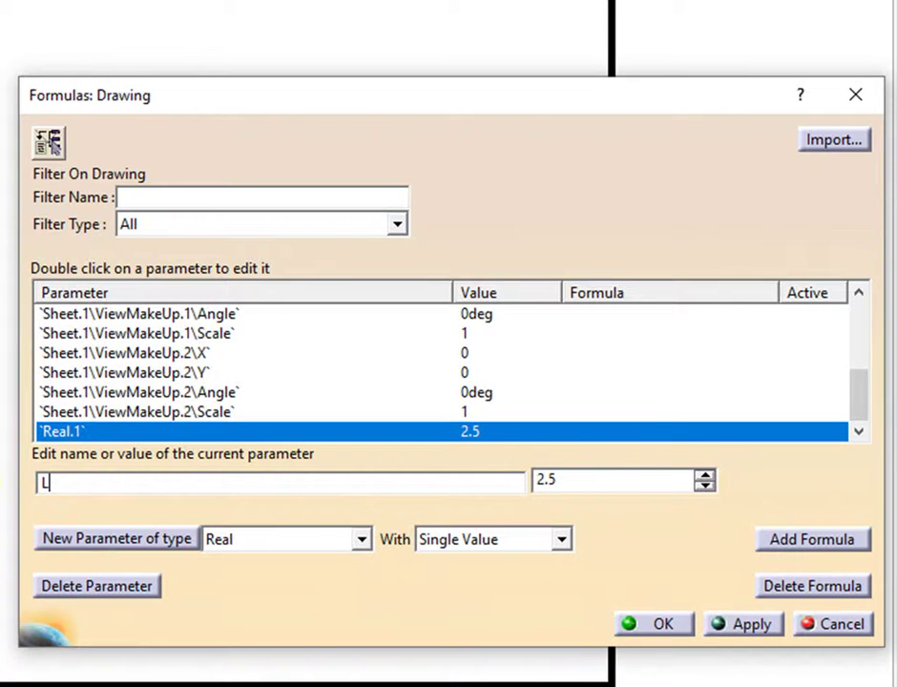
type("ength")
left_click(754, 626)
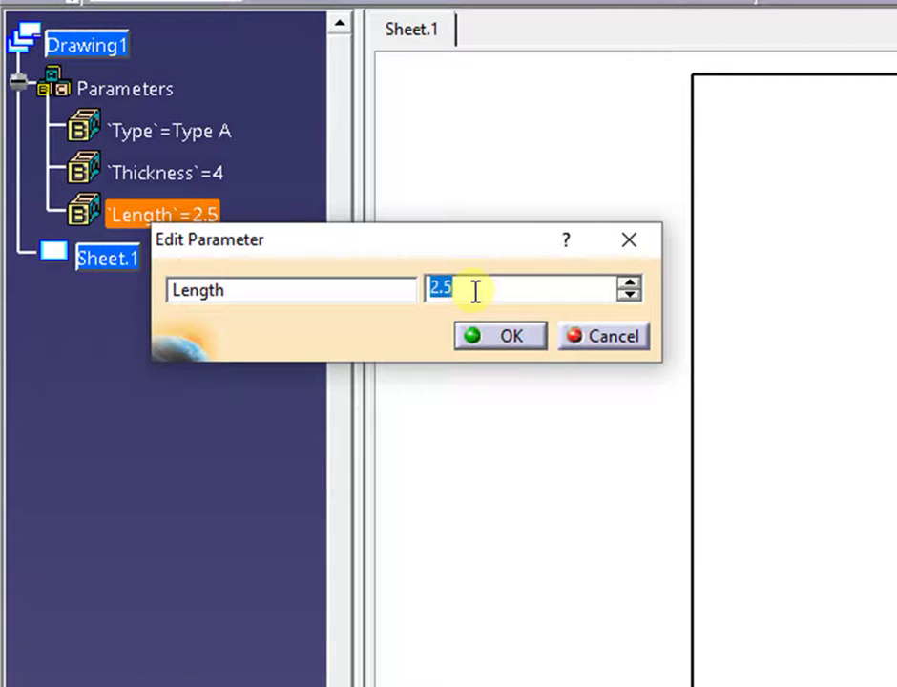
Step: Add the comment "Length Value" to the Length parameter
right_click(474, 291)
left_click(617, 481)
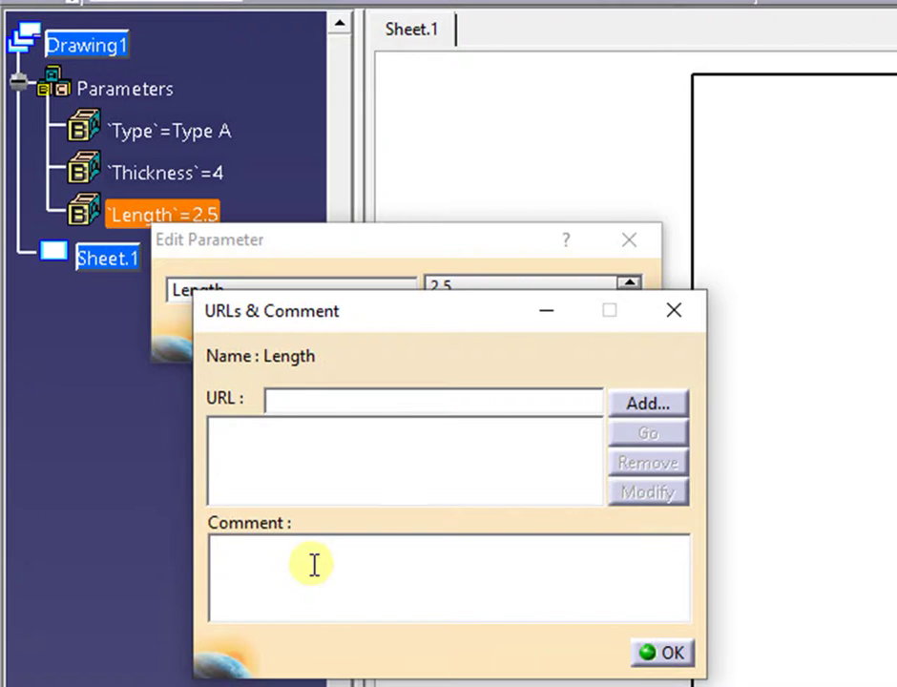
left_click(314, 565)
type("Length Value")
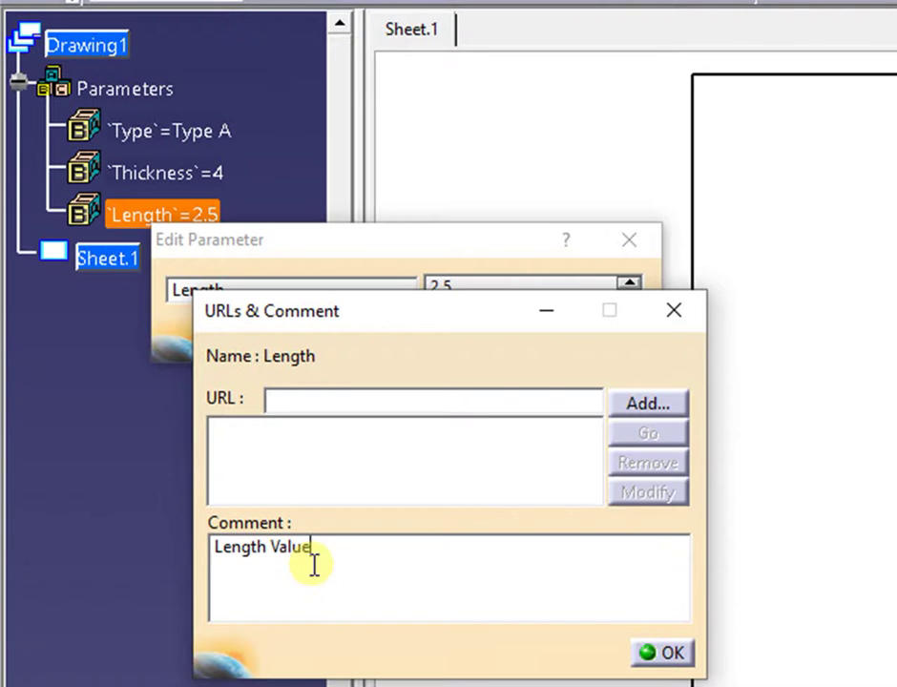
left_click(651, 654)
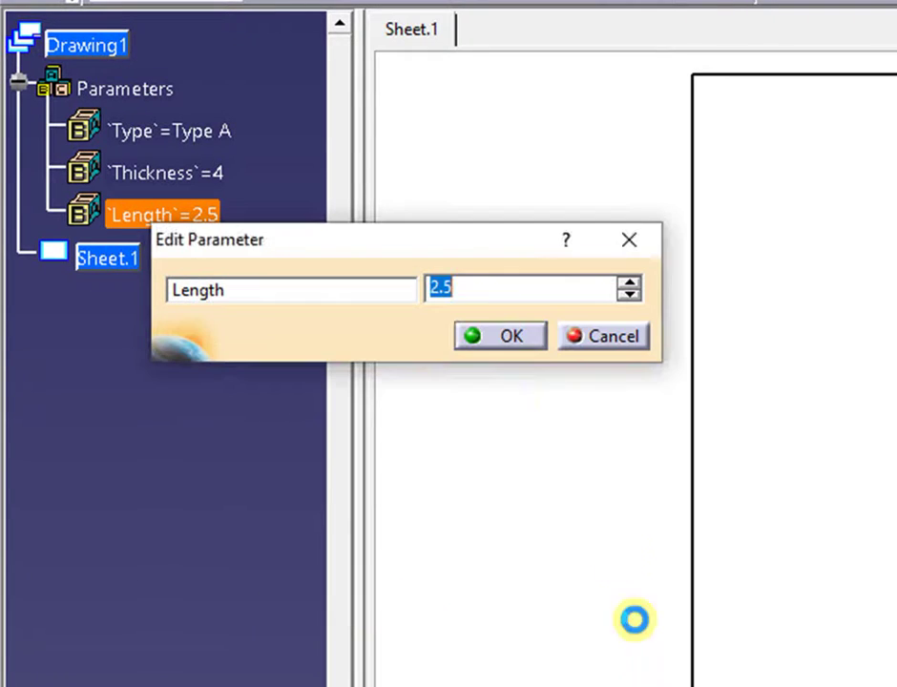
left_click(509, 341)
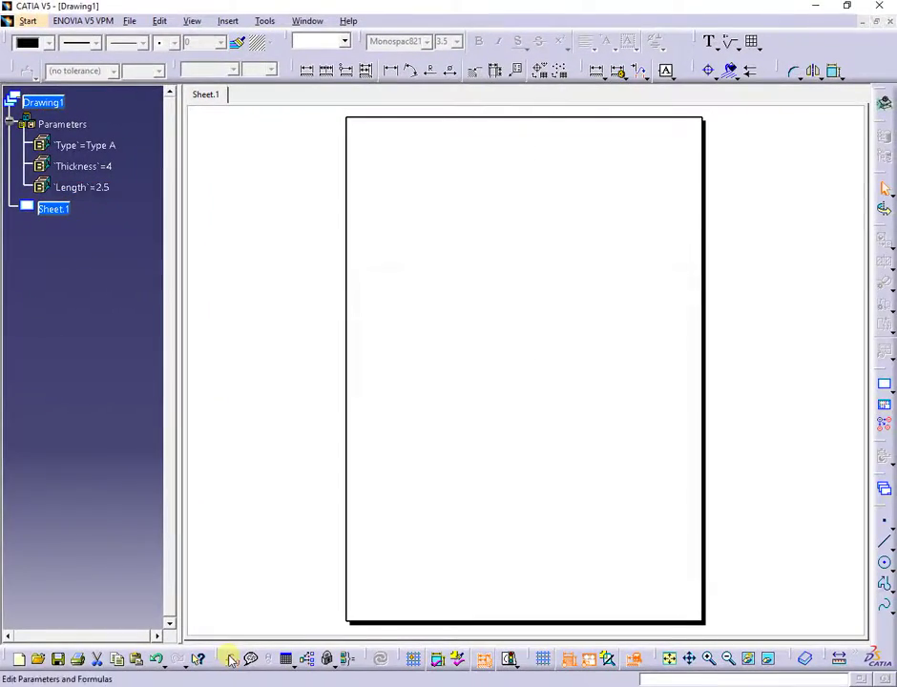
Step: Start a new parameter of type Length with Multiple Values
left_click(231, 657)
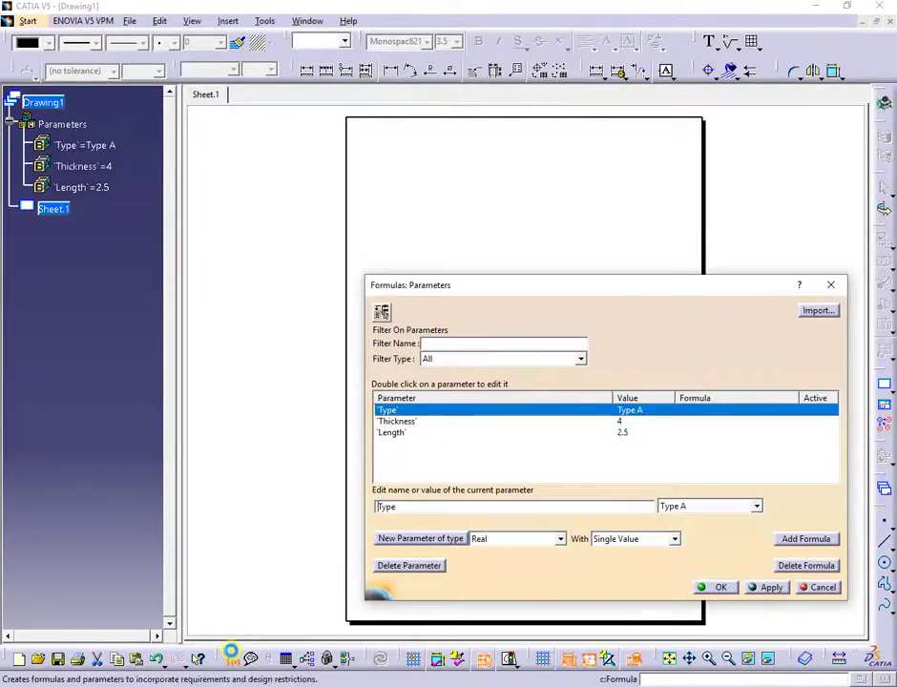
left_click(561, 539)
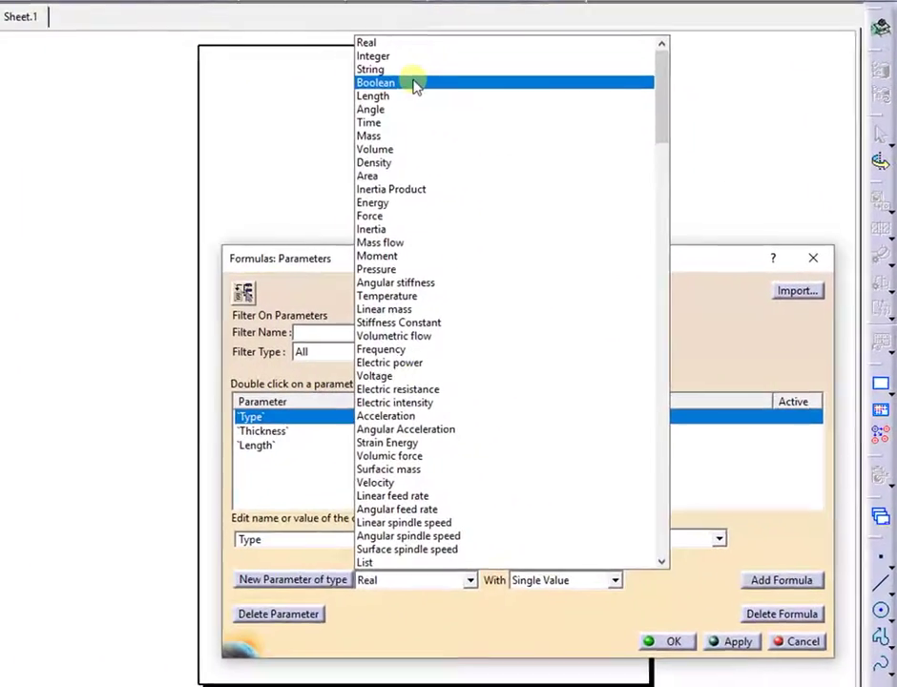
left_click(375, 96)
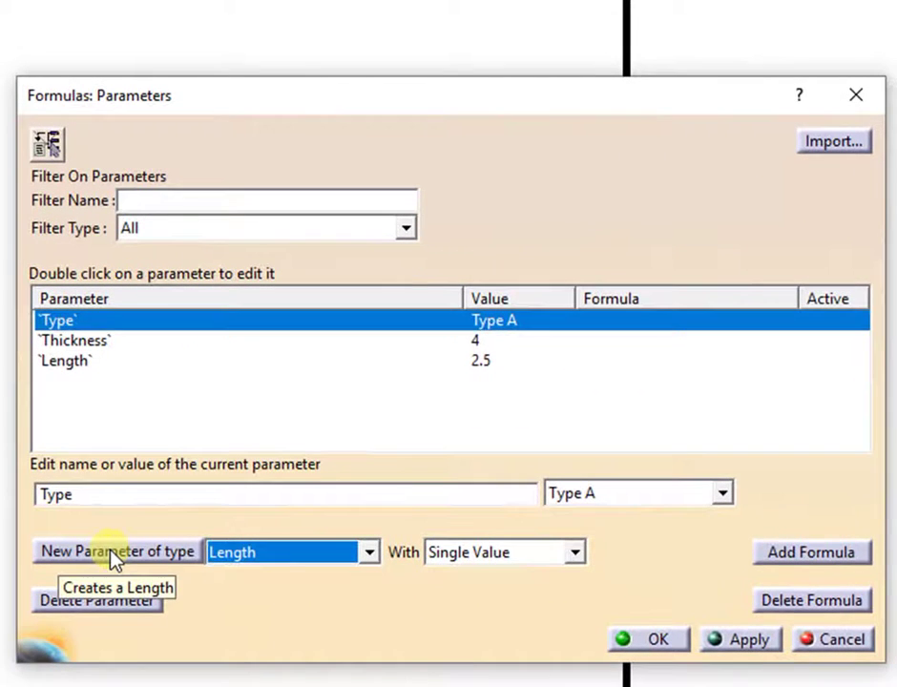
left_click(576, 552)
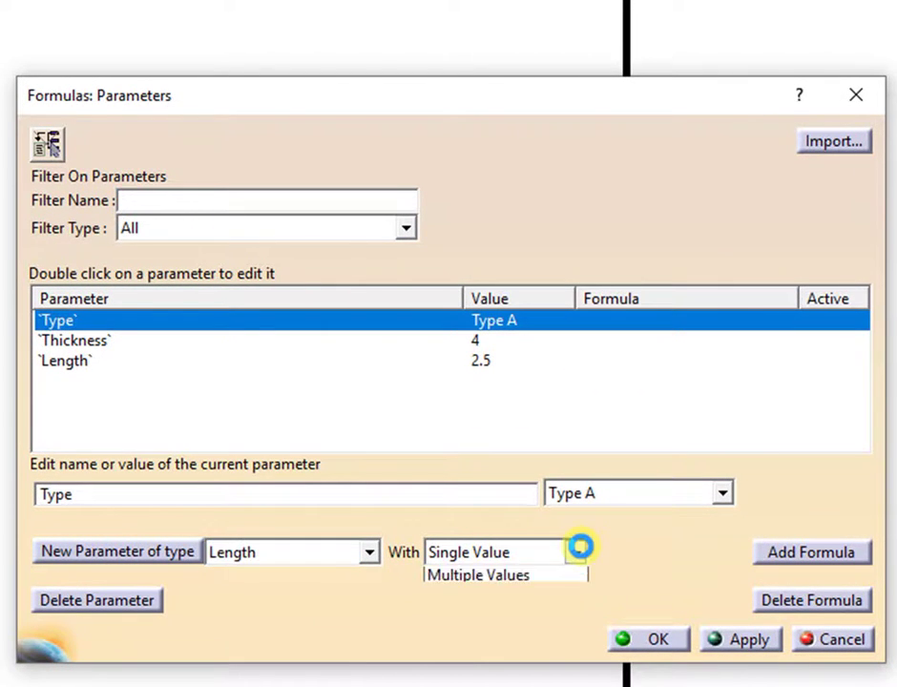
left_click(563, 597)
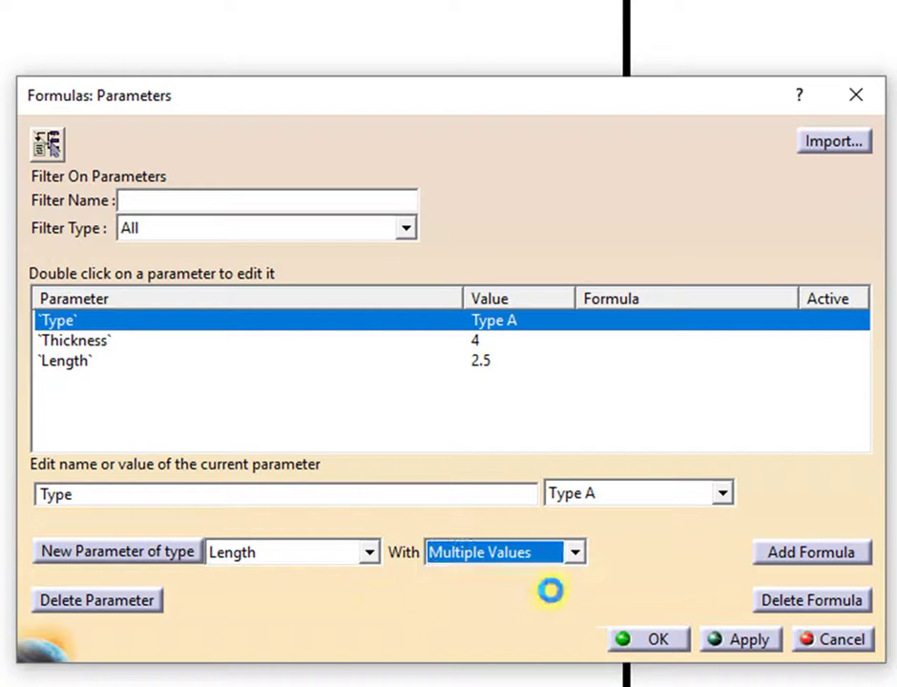
left_click(144, 560)
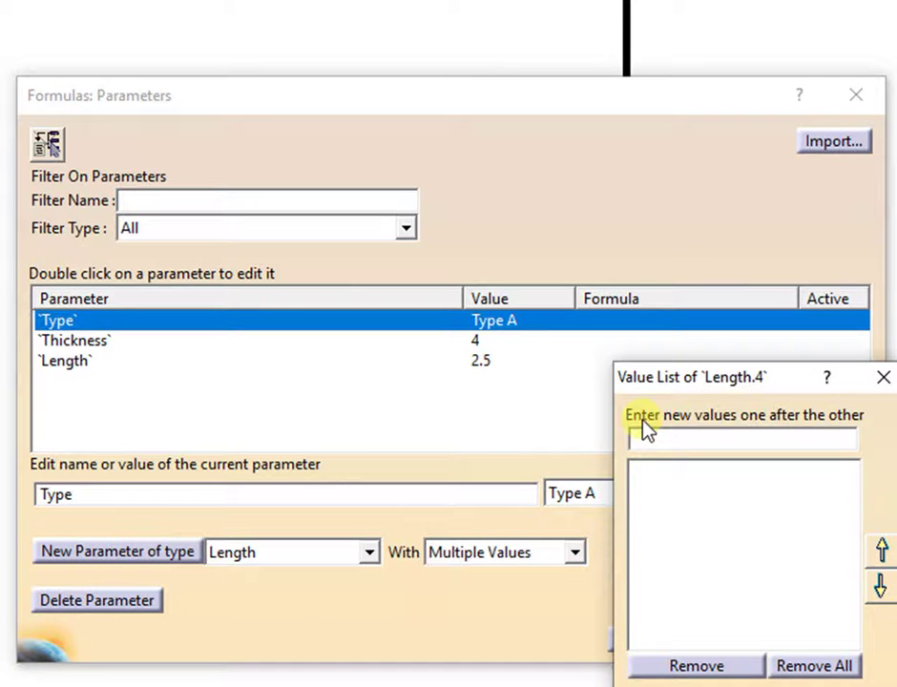
Step: Fill the new length parameter's value list with 1mm, 1.5mm and 2
type("1")
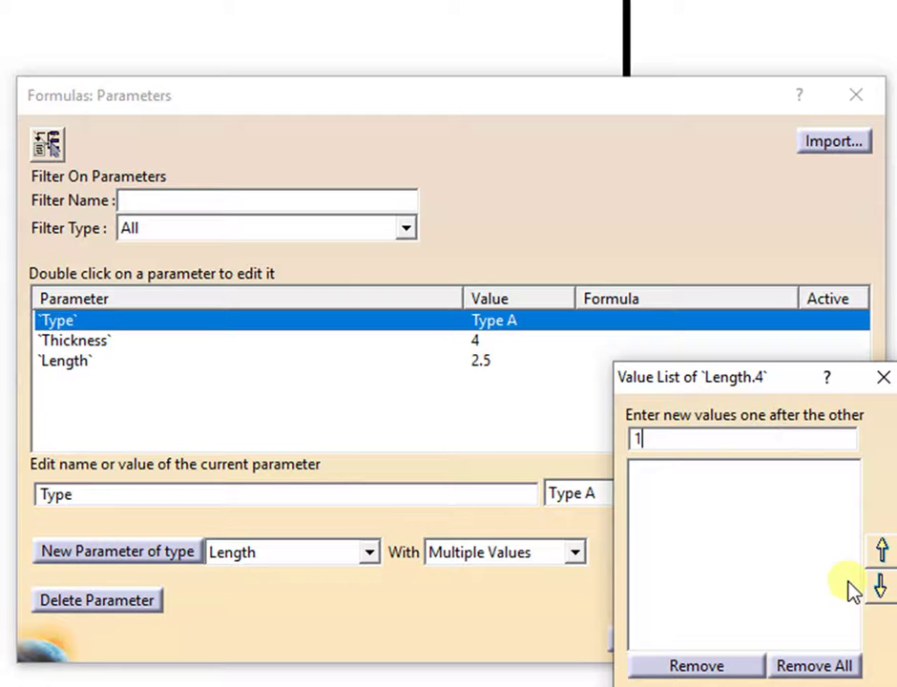
type("mm")
key("Return")
left_click(683, 438)
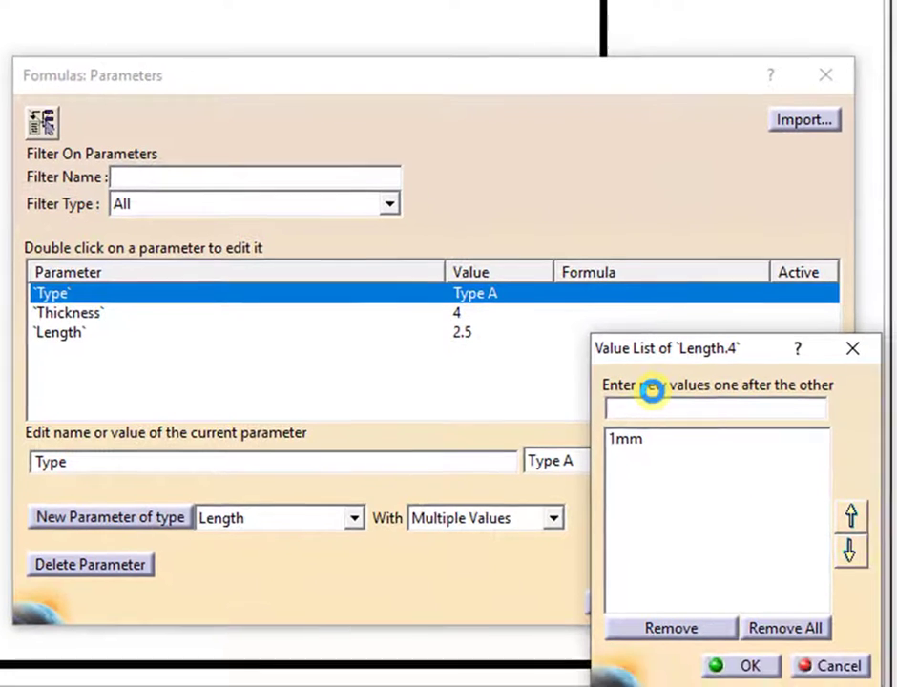
type("1.")
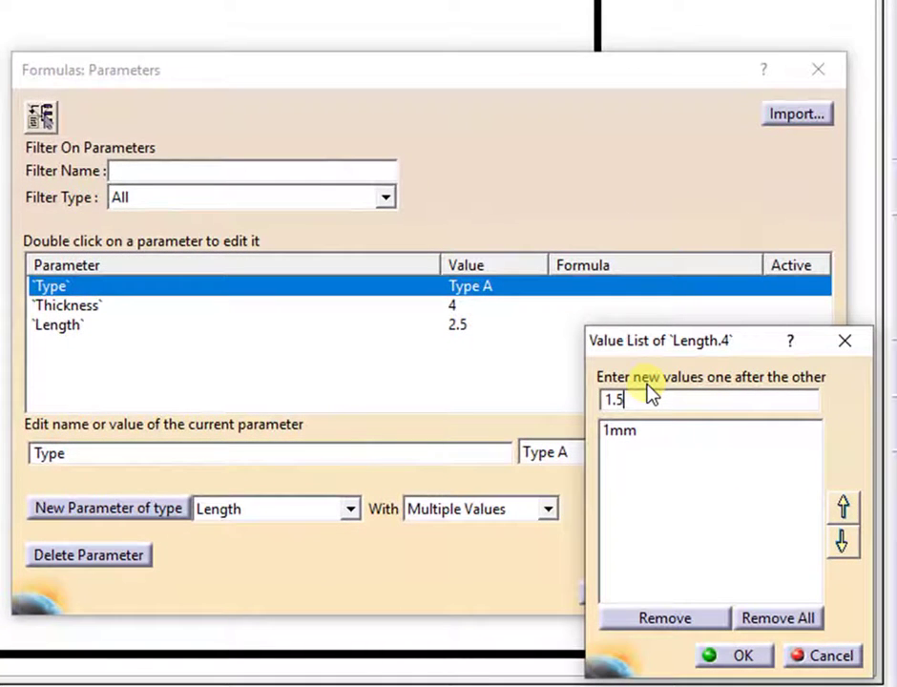
type("5")
left_click(842, 540)
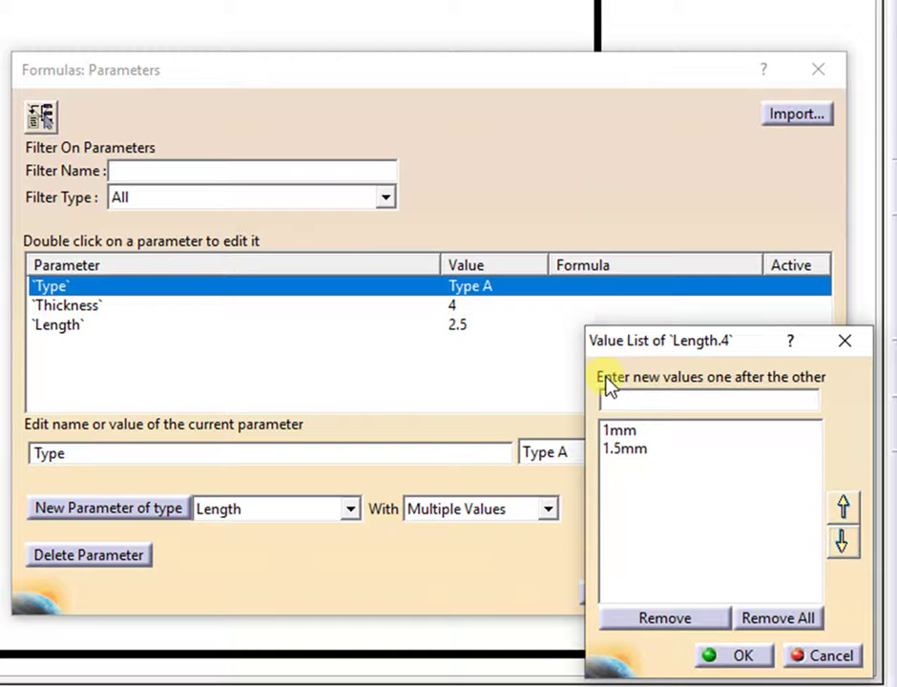
left_click(618, 401)
type("2")
left_click(842, 541)
left_click(721, 655)
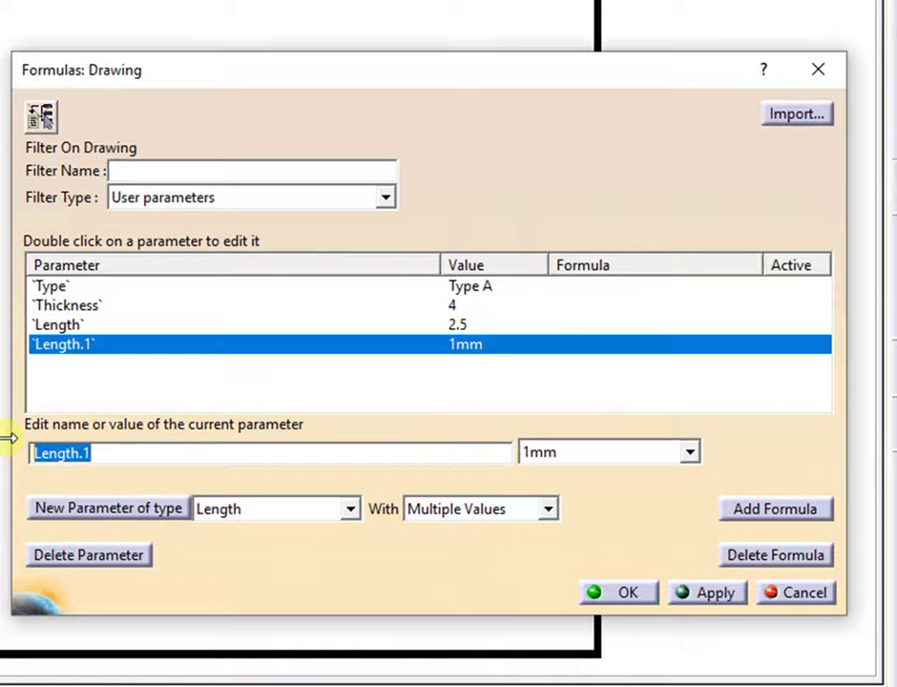
Step: Rename the multiple-value length parameter to Dimension and apply the change
type("Dimension")
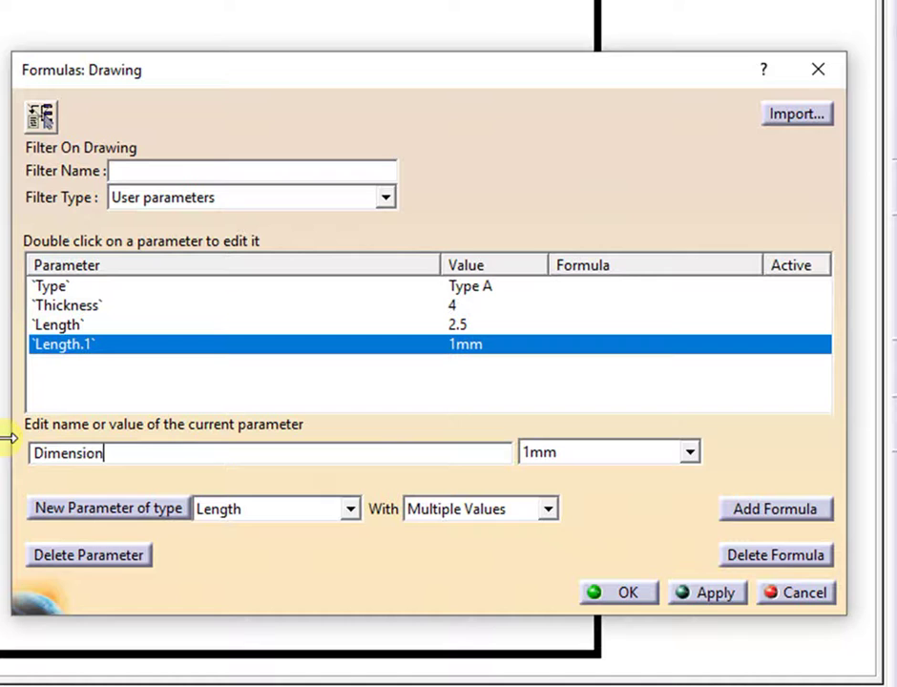
left_click(707, 600)
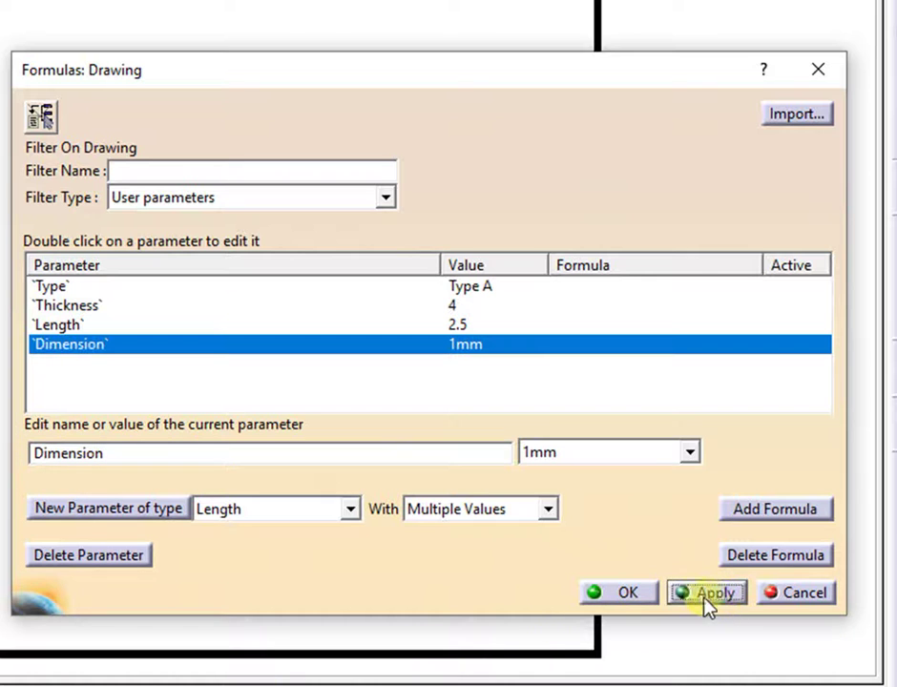
left_click(599, 594)
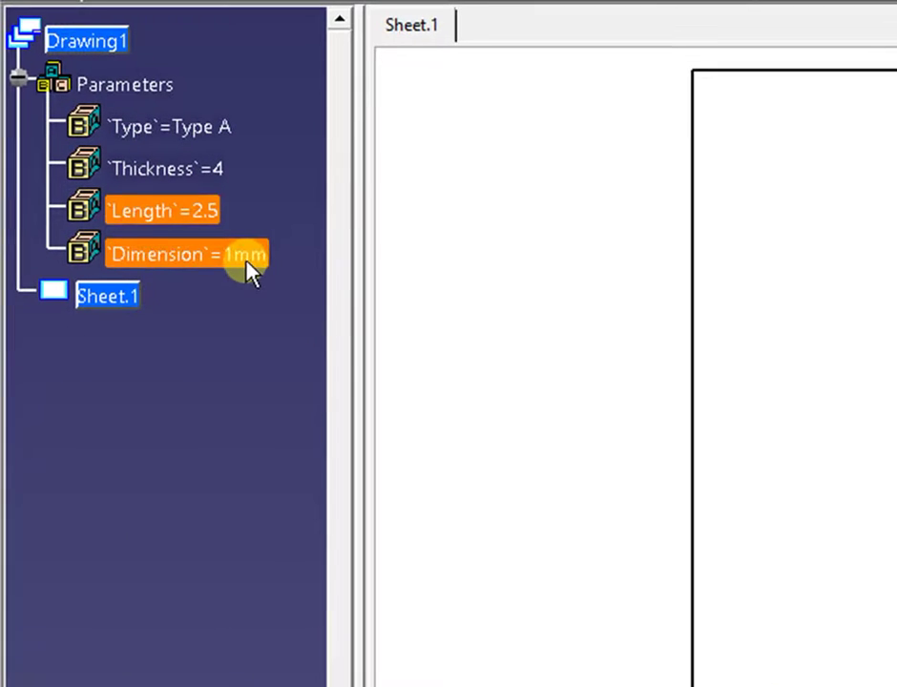
Step: Add the comment "Dimension Value" to the Dimension parameter and confirm the parameter edit
left_click(245, 256)
double_click(245, 255)
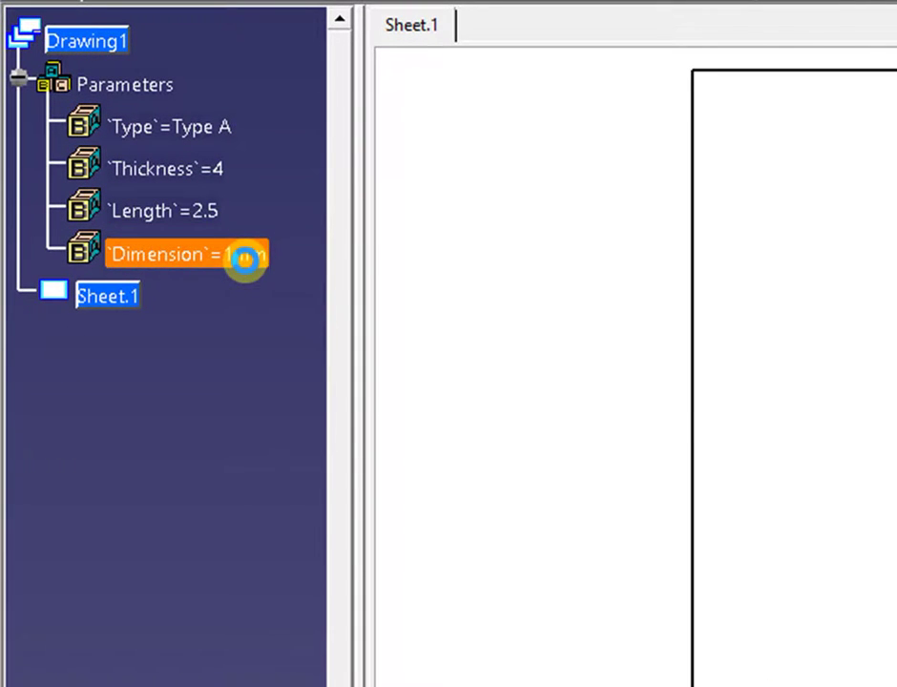
right_click(581, 330)
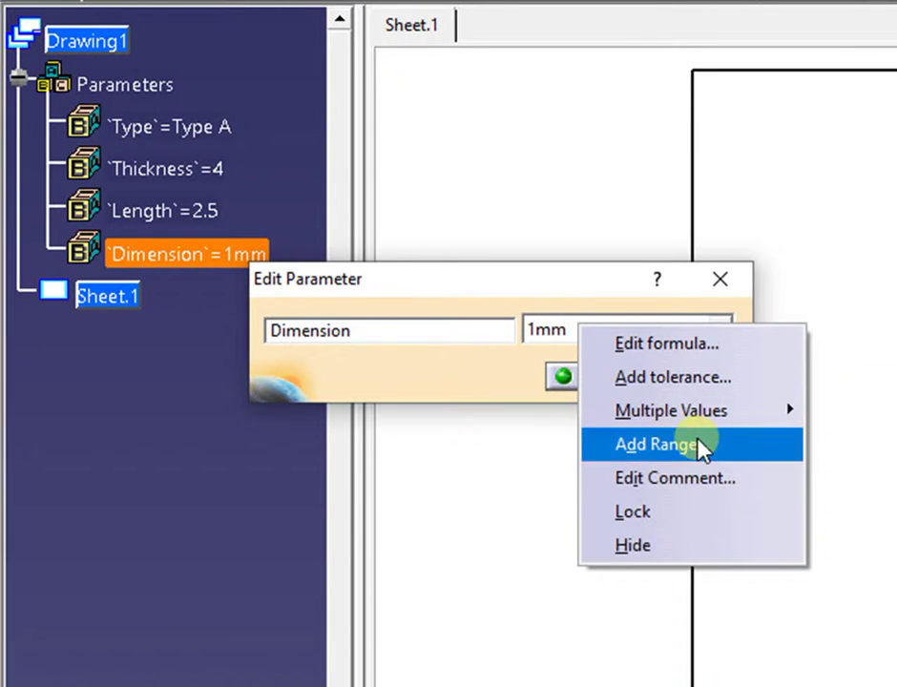
left_click(718, 480)
left_click(373, 560)
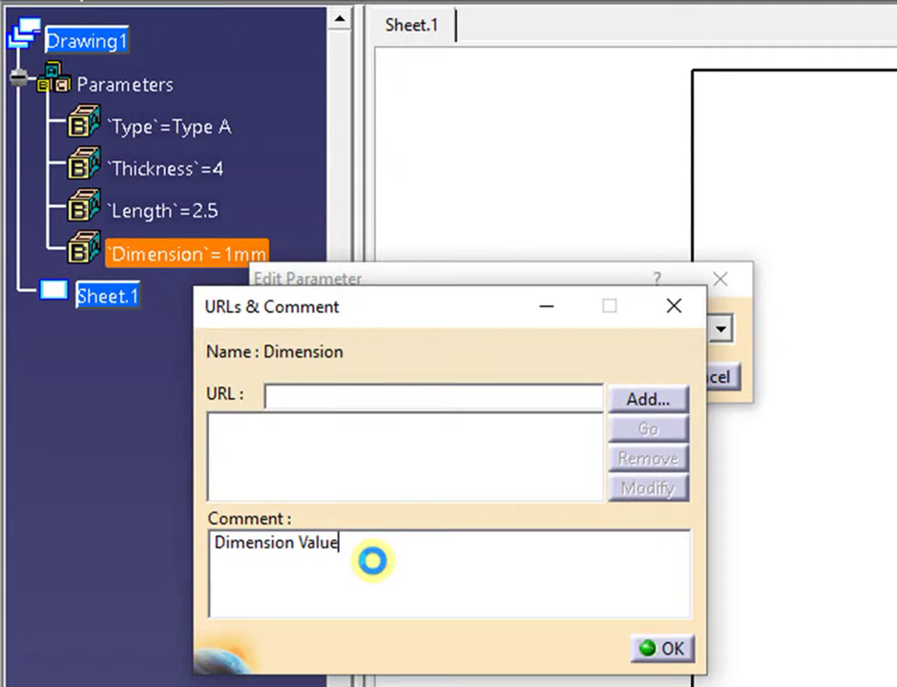
left_click(649, 646)
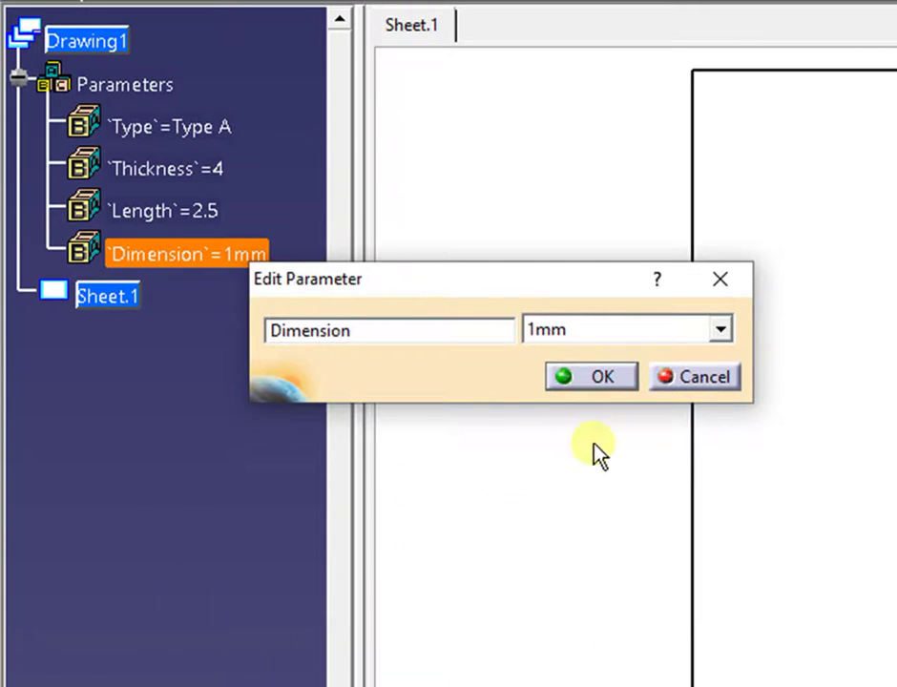
left_click(588, 380)
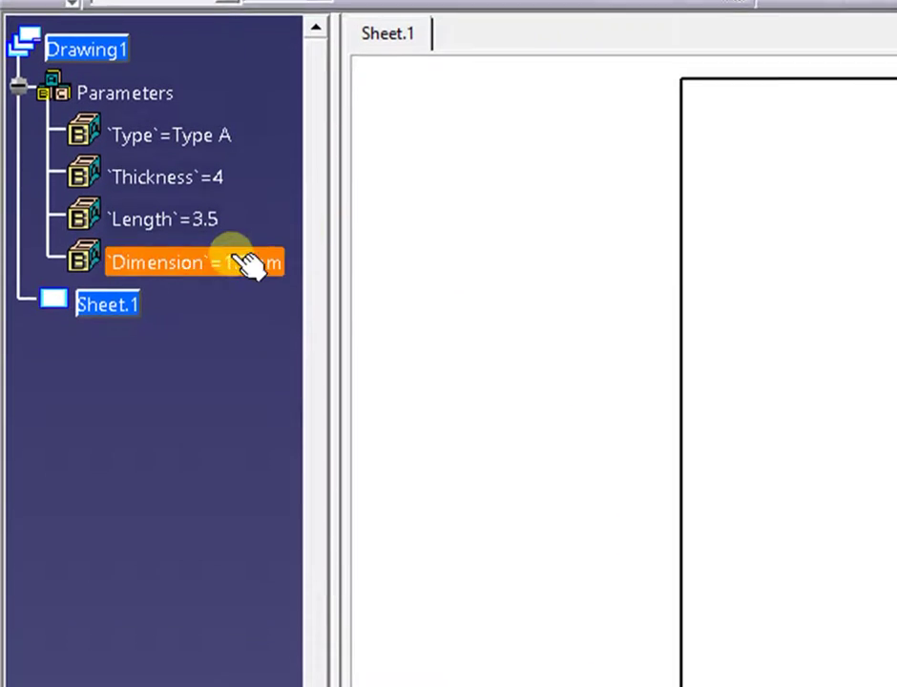
Step: Rename the Dimension parameter to Dimension1
double_click(220, 258)
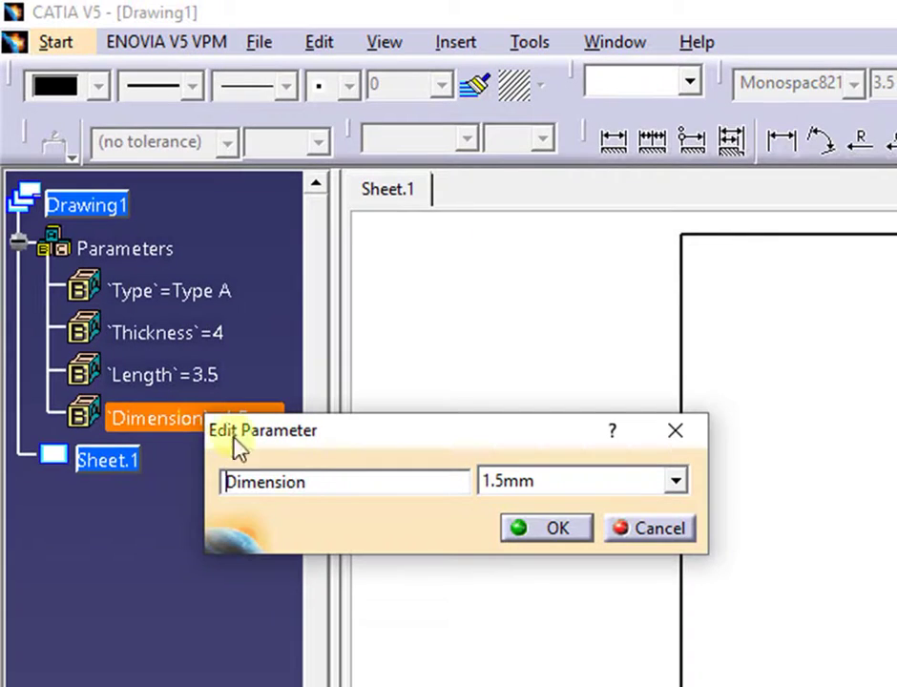
left_click(325, 482)
type("1")
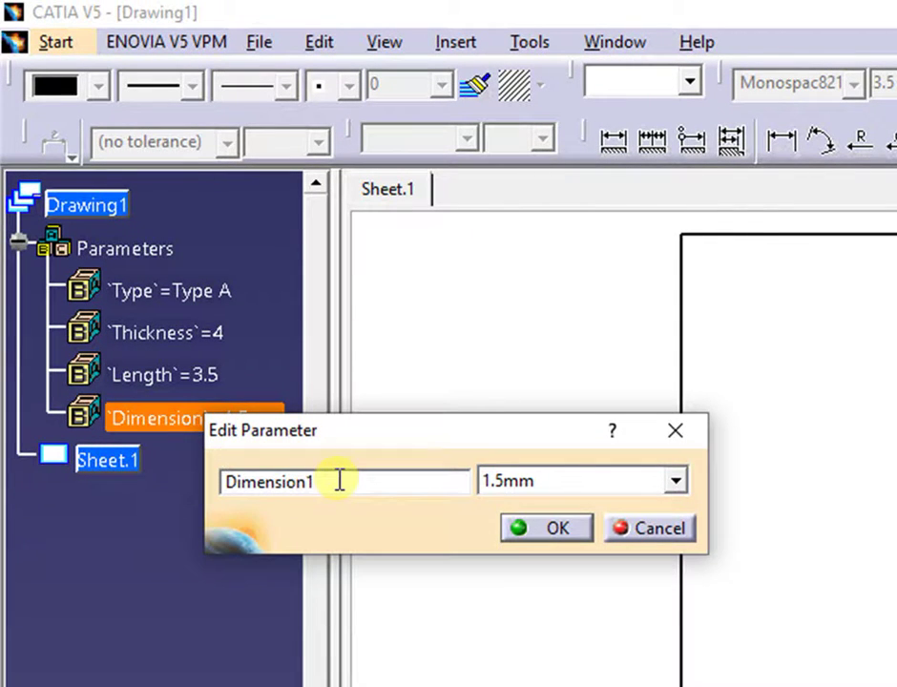
left_click(512, 530)
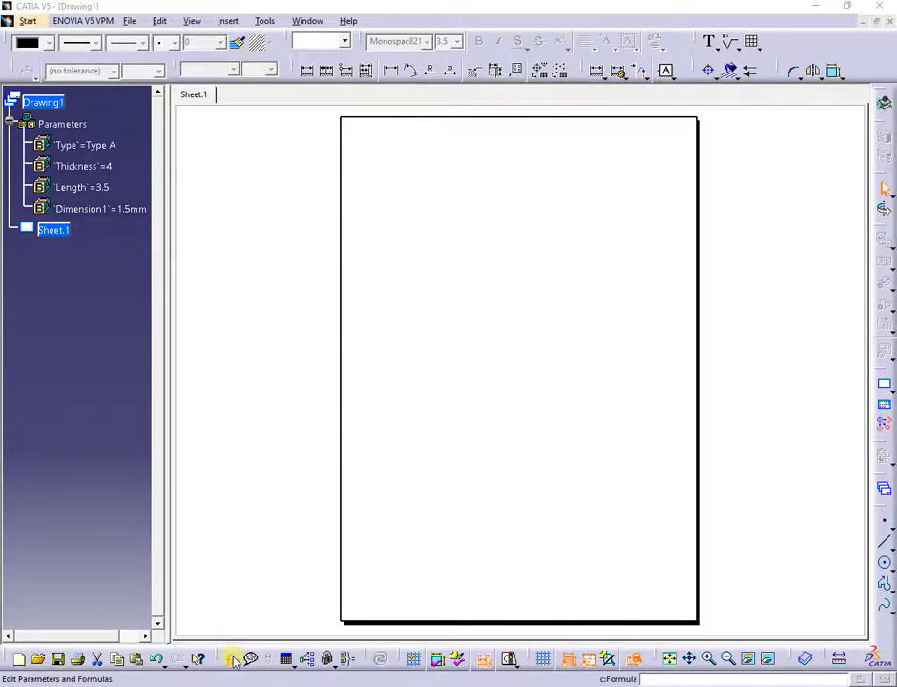
Step: Start a new parameter of type Real with Multiple Values
left_click(234, 661)
left_click(648, 534)
left_click(640, 564)
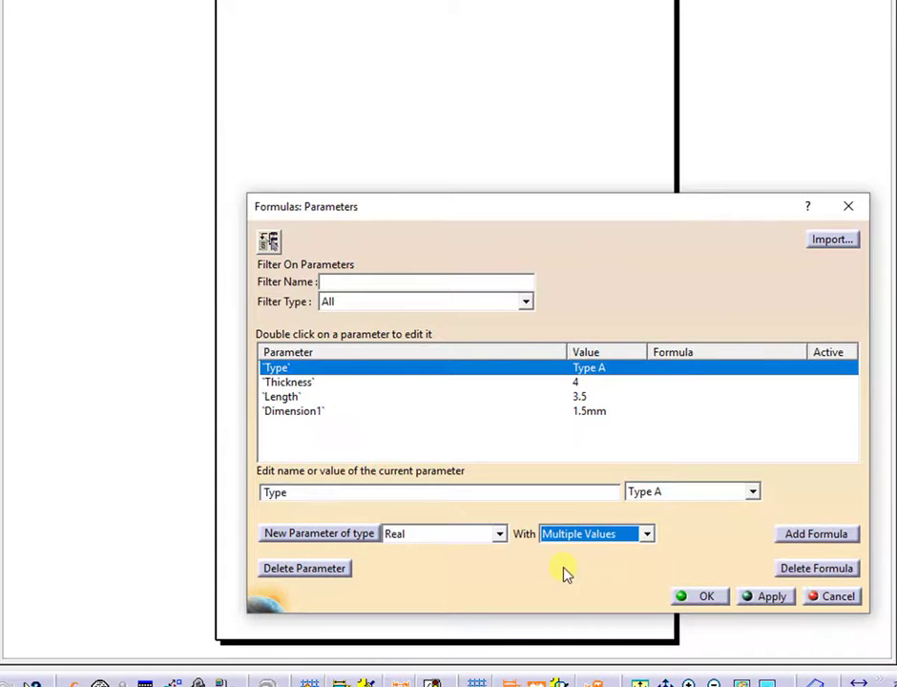
left_click(325, 533)
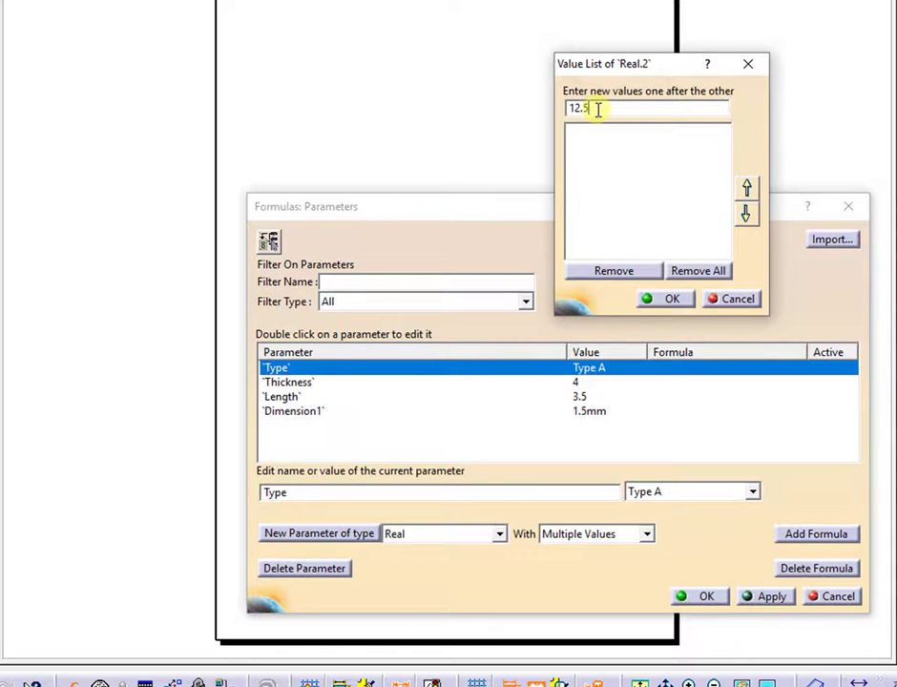
Step: Fill the new real parameter's value list with 12.5, 13 and 13.5
left_click(745, 213)
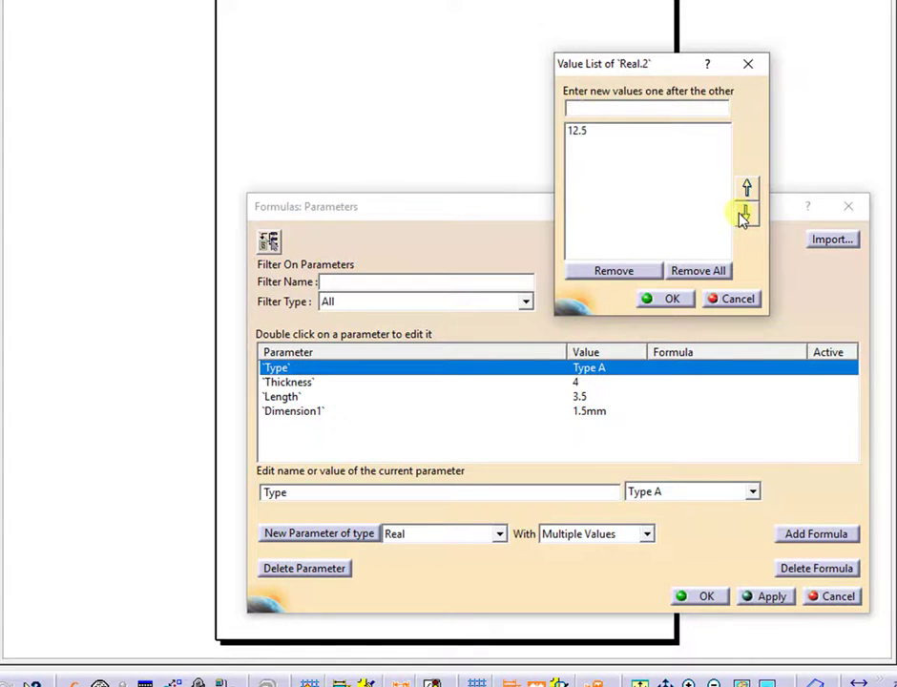
left_click(592, 104)
type("13")
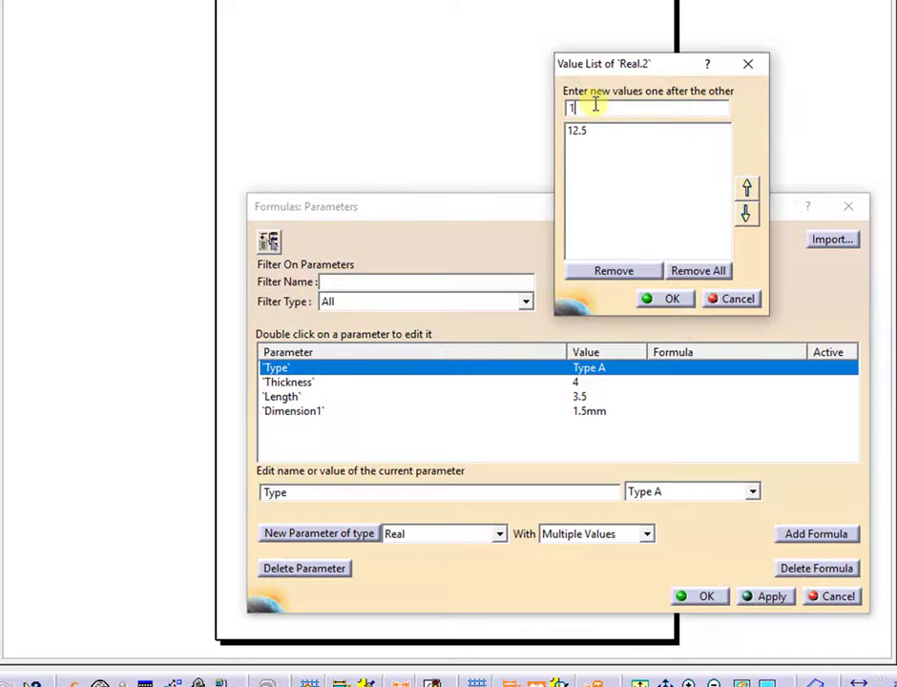
left_click(745, 211)
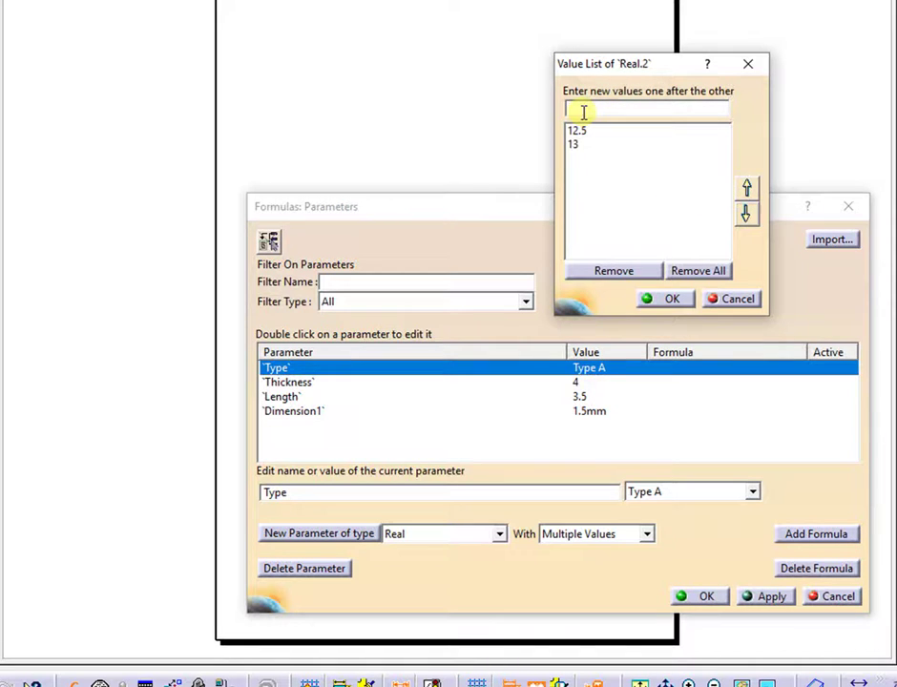
left_click(581, 110)
type("13.5")
left_click(744, 213)
left_click(672, 300)
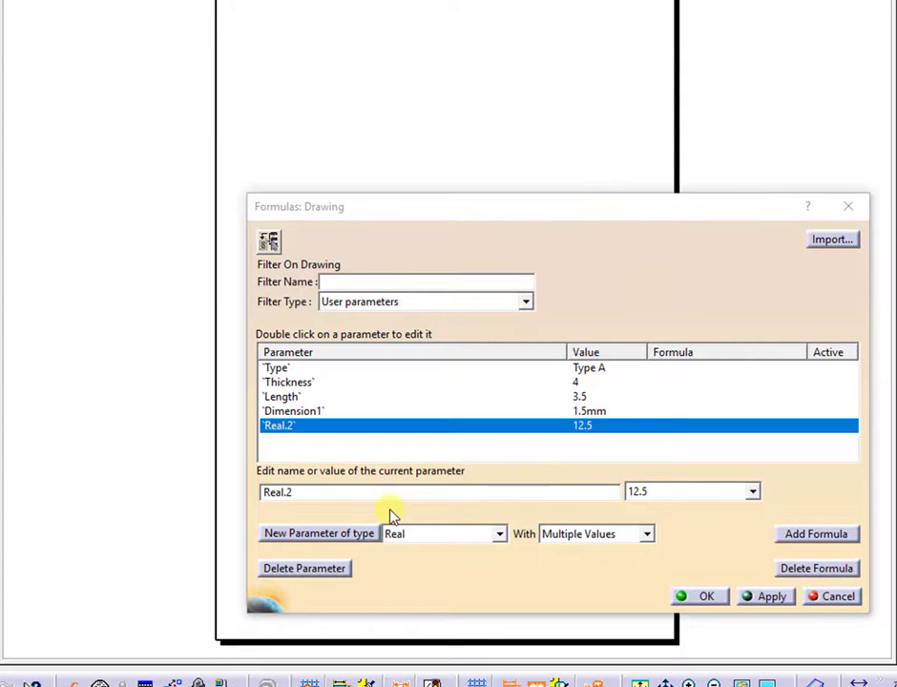
Step: Rename the new multiple-value real parameter to Height and confirm the formulas dialog
double_click(316, 491)
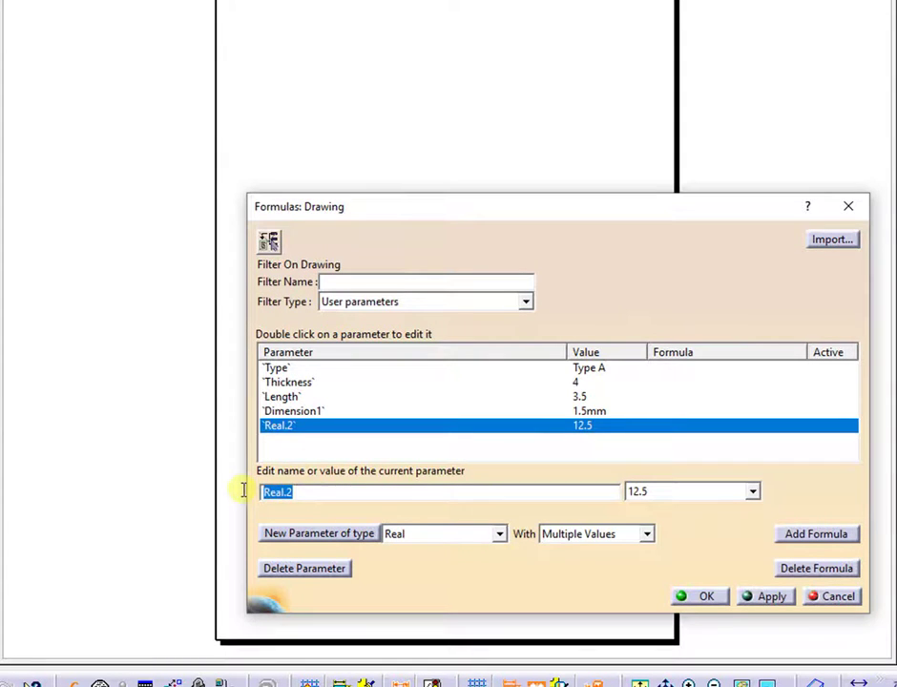
type("Height")
left_click(701, 597)
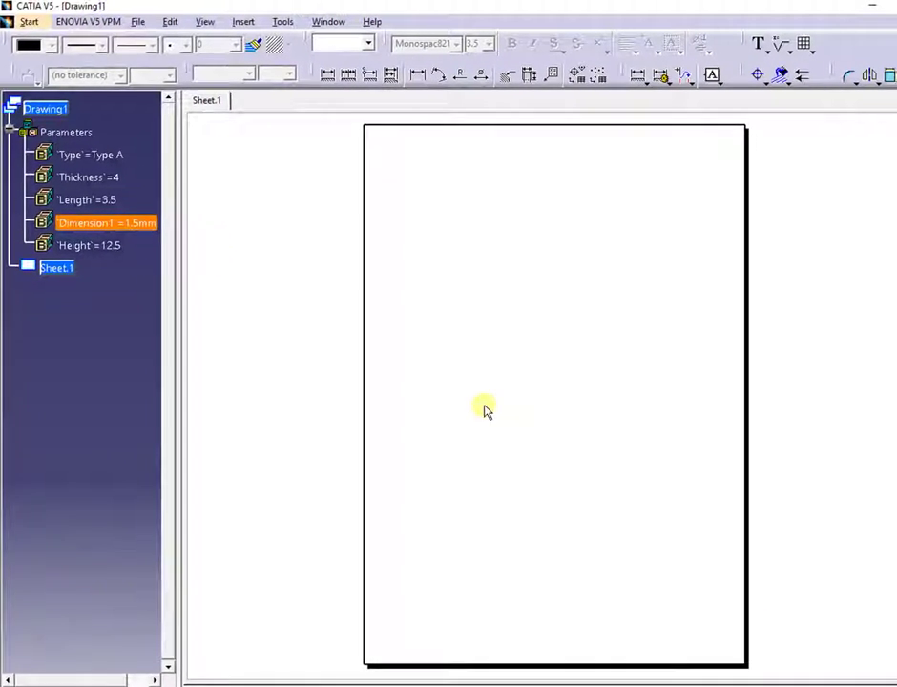
Step: Add the comment "Height value" to the Height parameter and check its tooltip in the tree
double_click(127, 251)
right_click(236, 282)
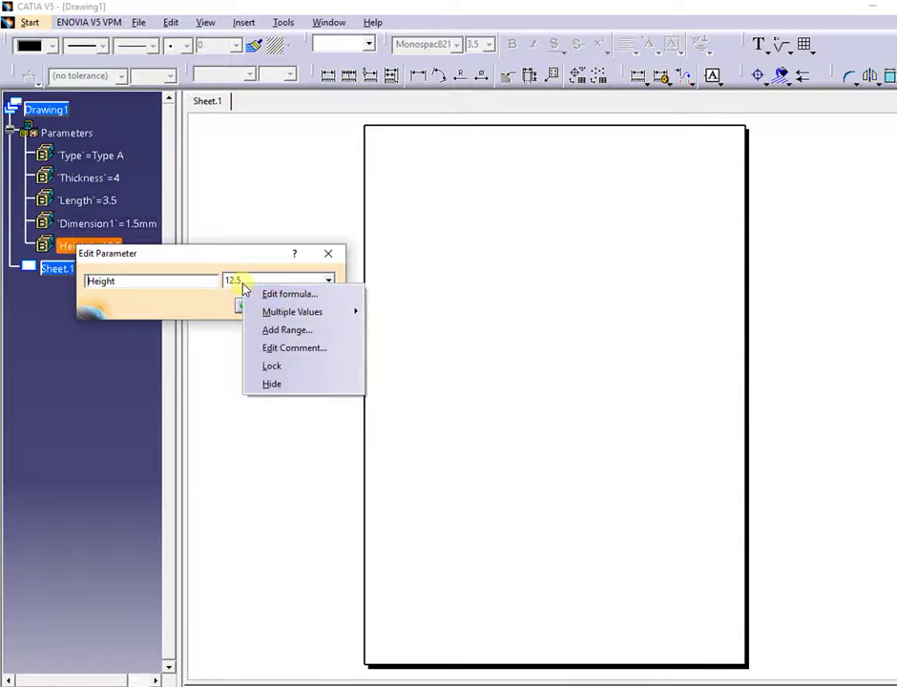
left_click(292, 348)
left_click(195, 385)
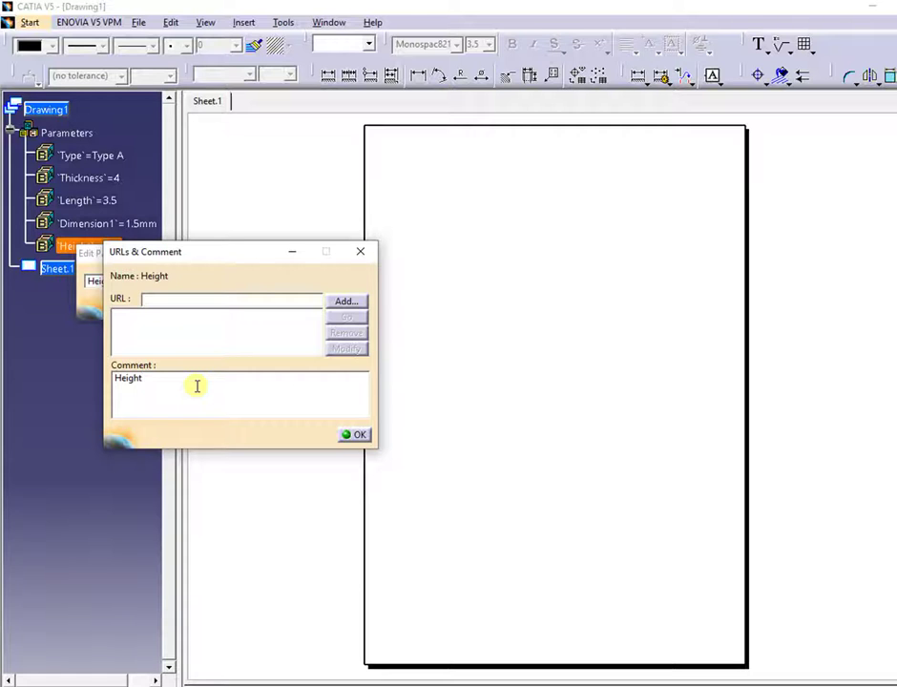
type("Height value")
left_click(353, 435)
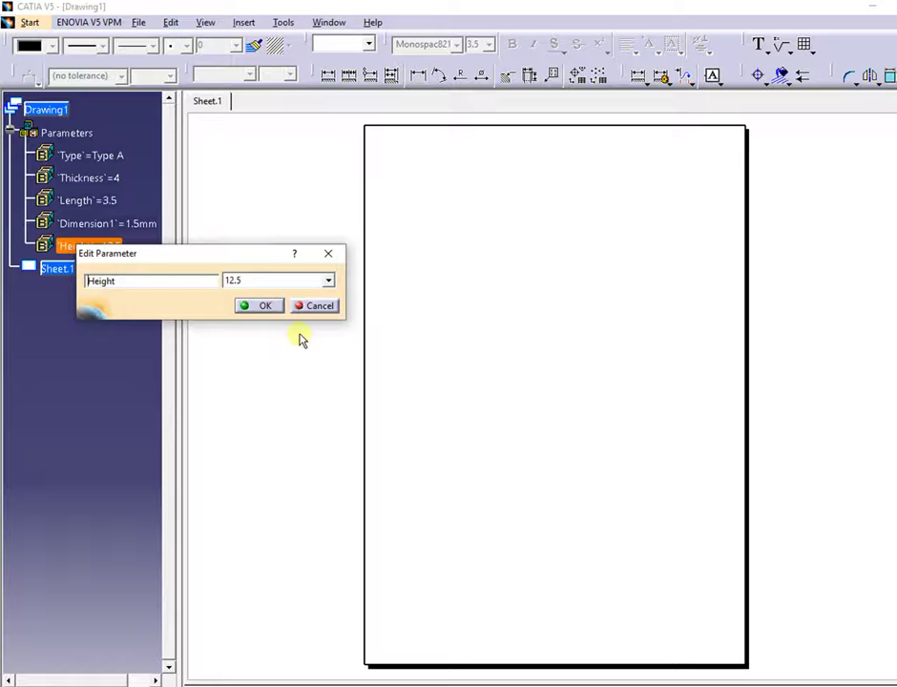
left_click(264, 305)
mouse_move(112, 247)
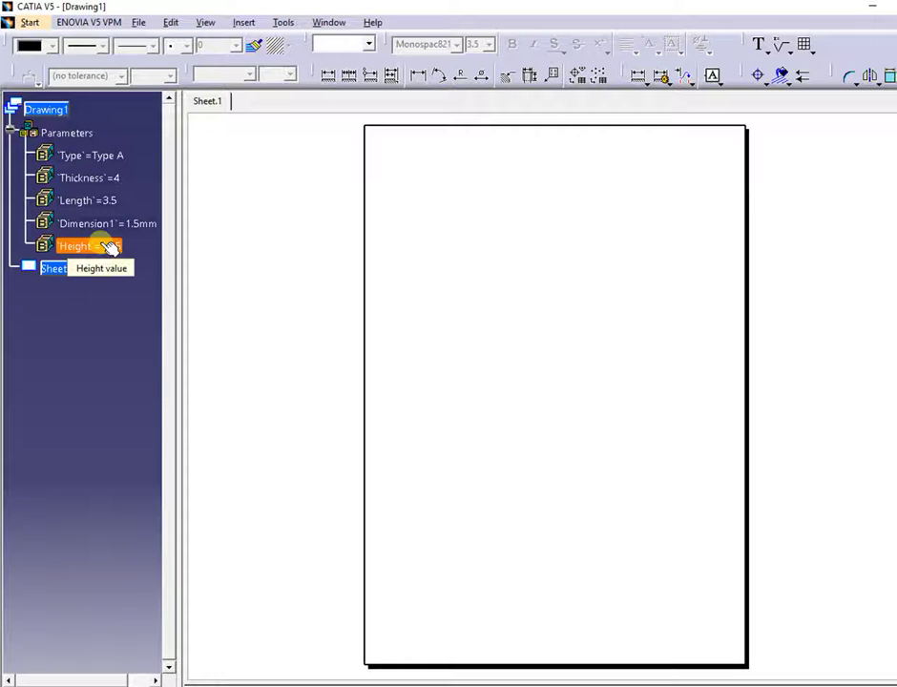
left_click(122, 276)
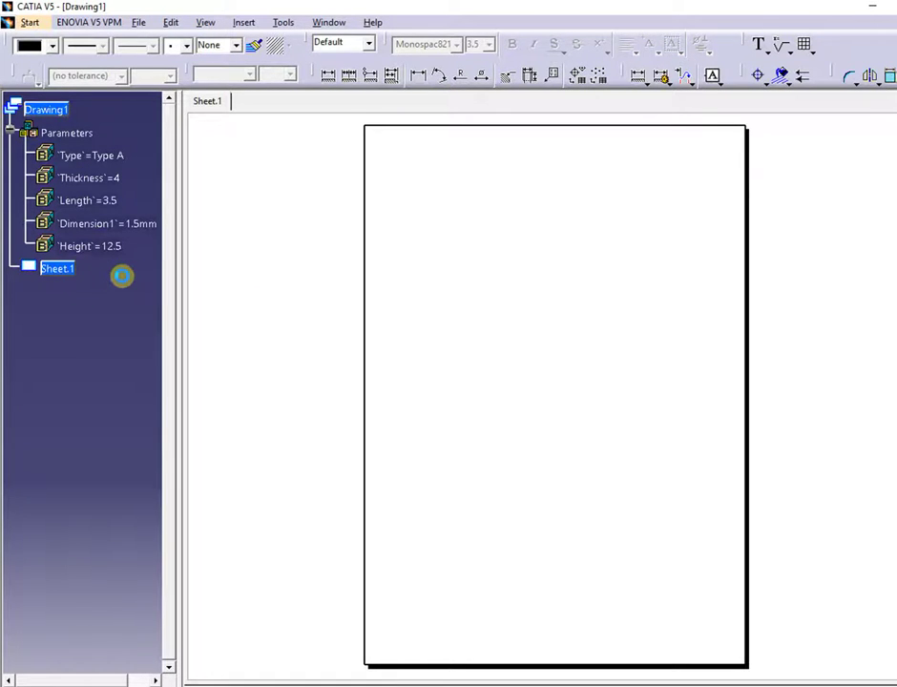
Step: Add Type C to the Type parameter's list of multiple values
double_click(111, 162)
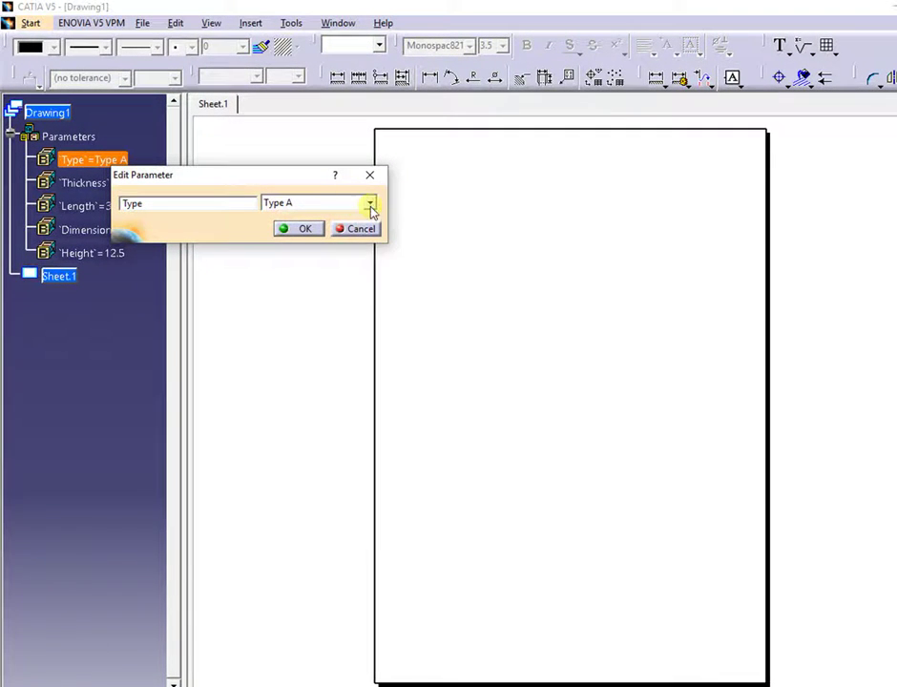
right_click(339, 205)
mouse_move(372, 233)
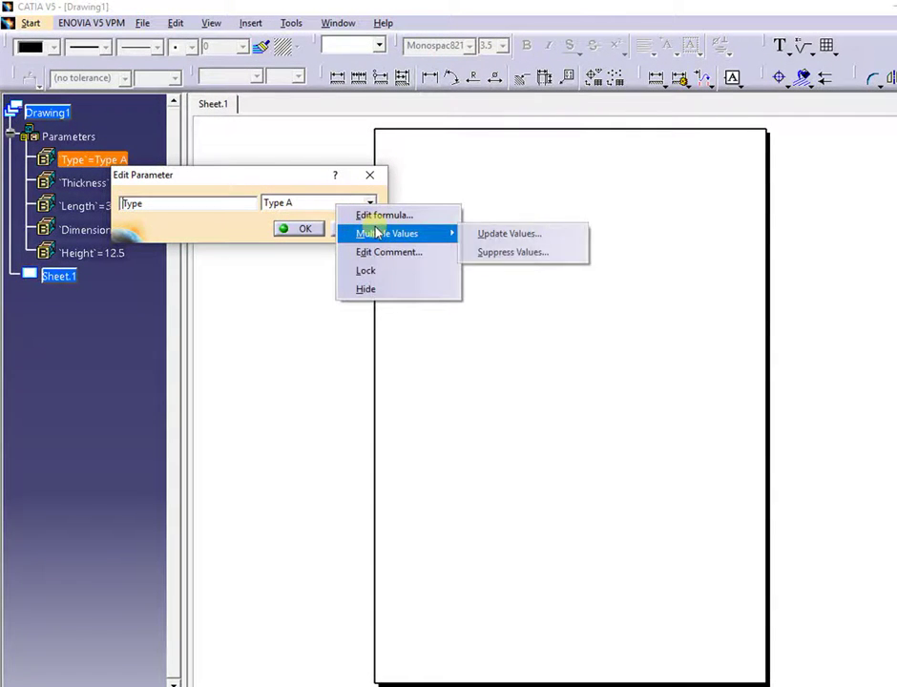
left_click(487, 237)
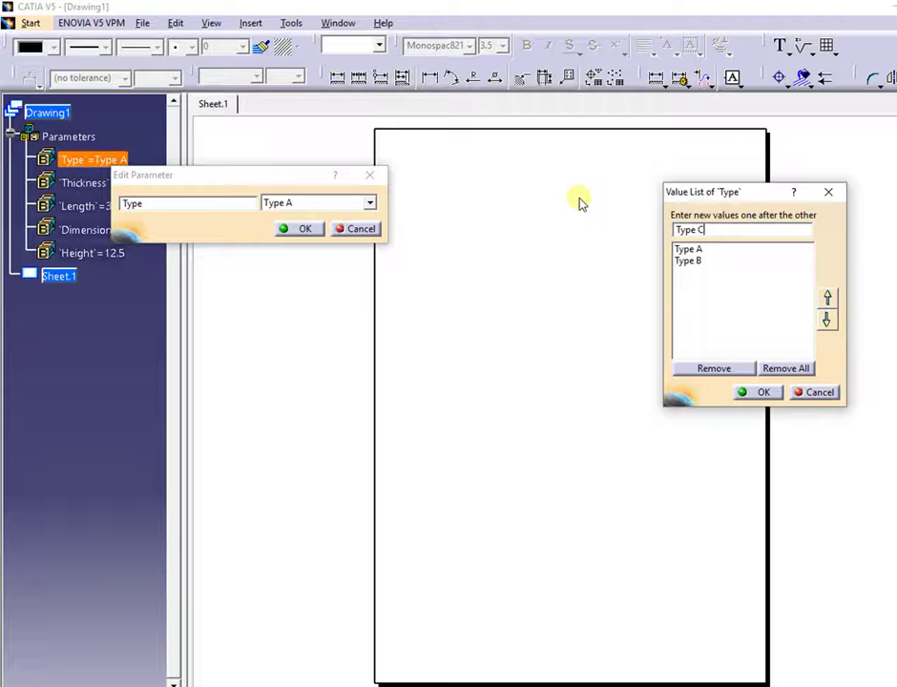
key("Return")
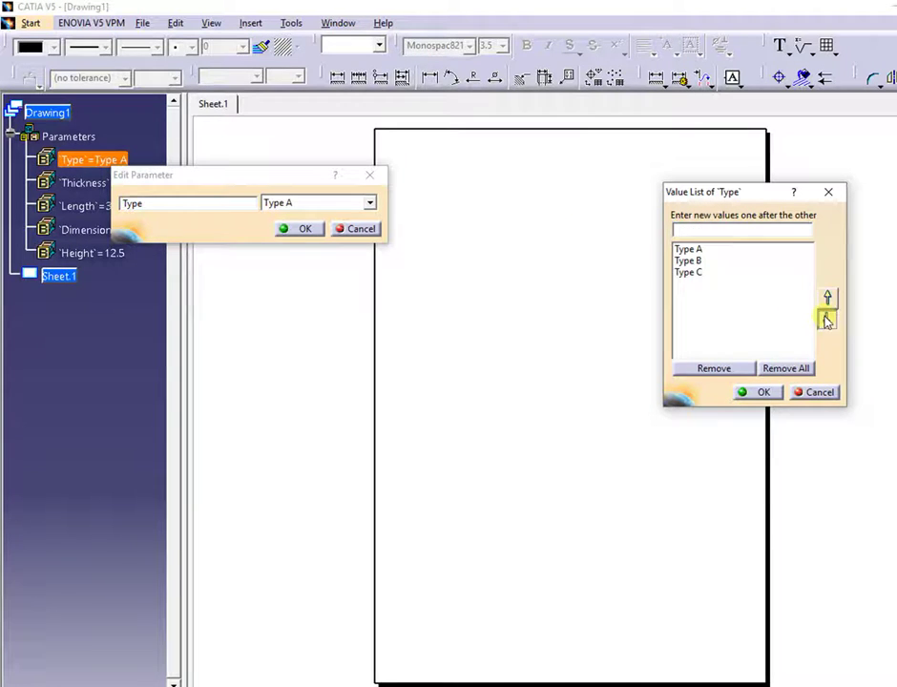
left_click(754, 392)
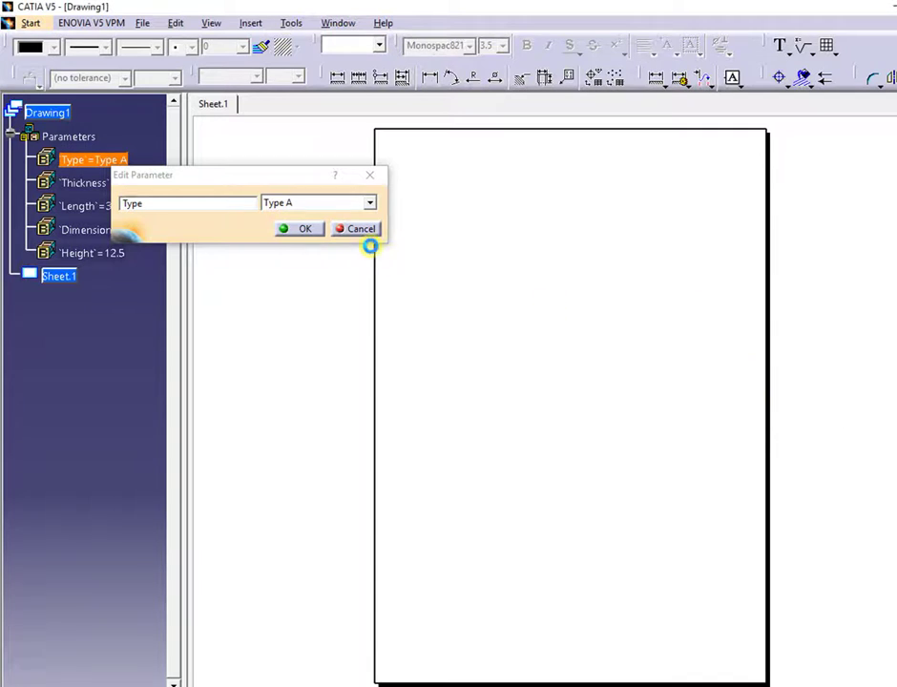
Step: Set the Type parameter to Type C and confirm the edit
left_click(371, 204)
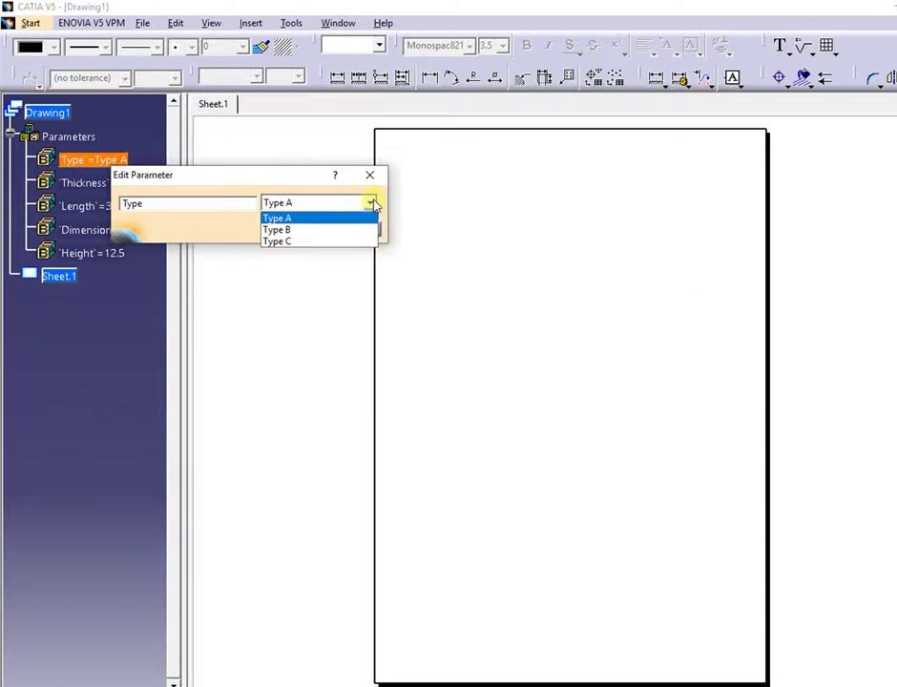
left_click(335, 242)
left_click(310, 232)
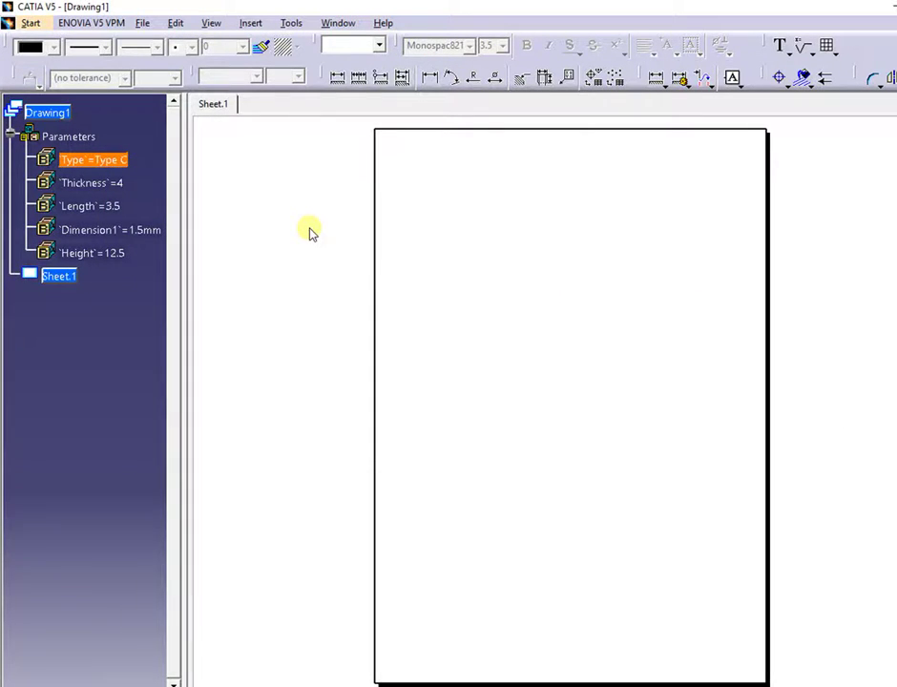
Step: Open the Thickness parameter for editing, try its value increments, and define a new step for them
double_click(101, 181)
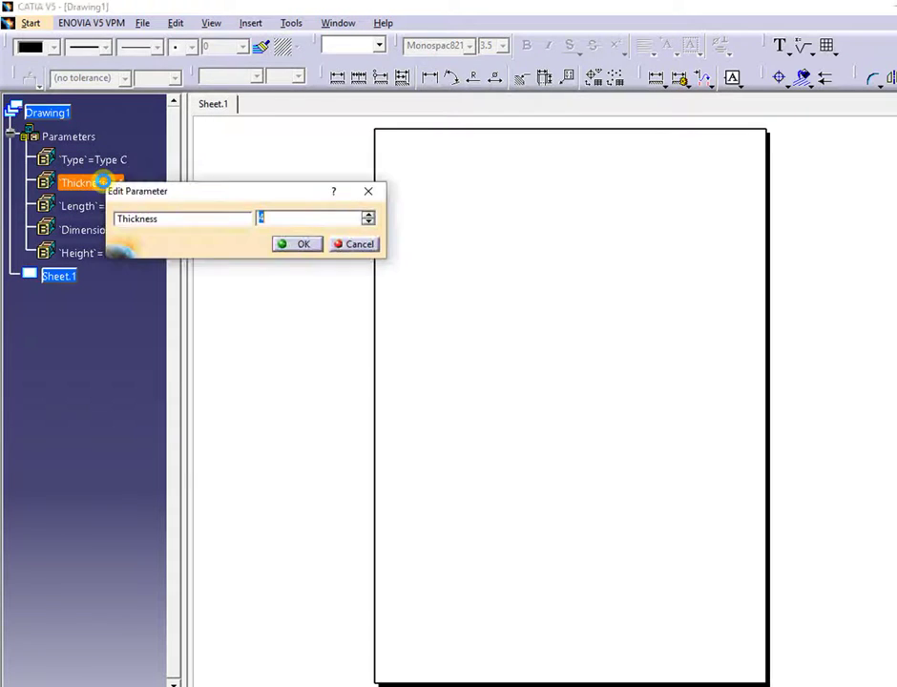
left_click(368, 215)
left_click(368, 215)
right_click(334, 220)
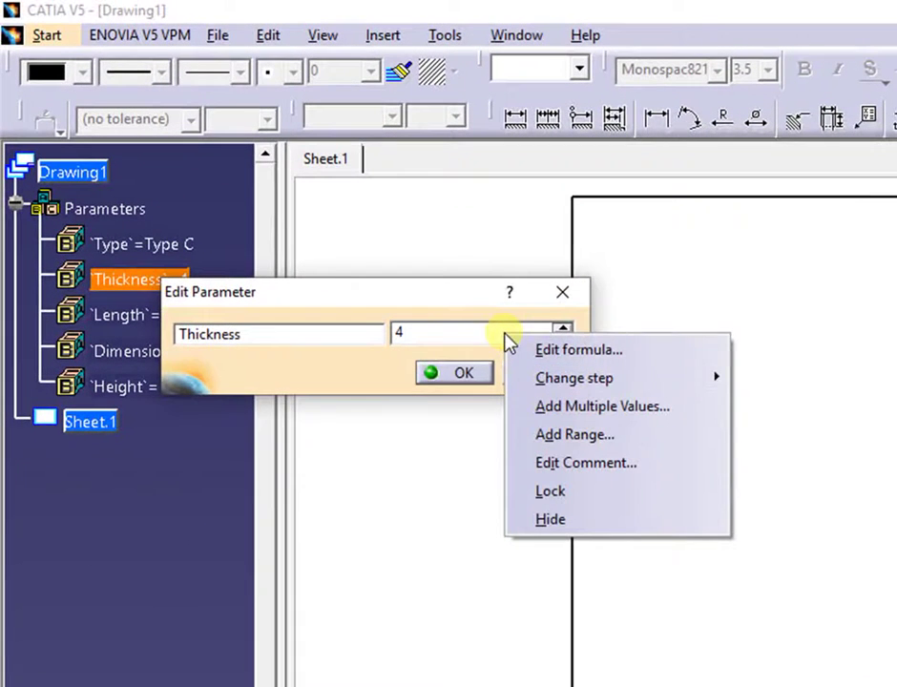
mouse_move(526, 379)
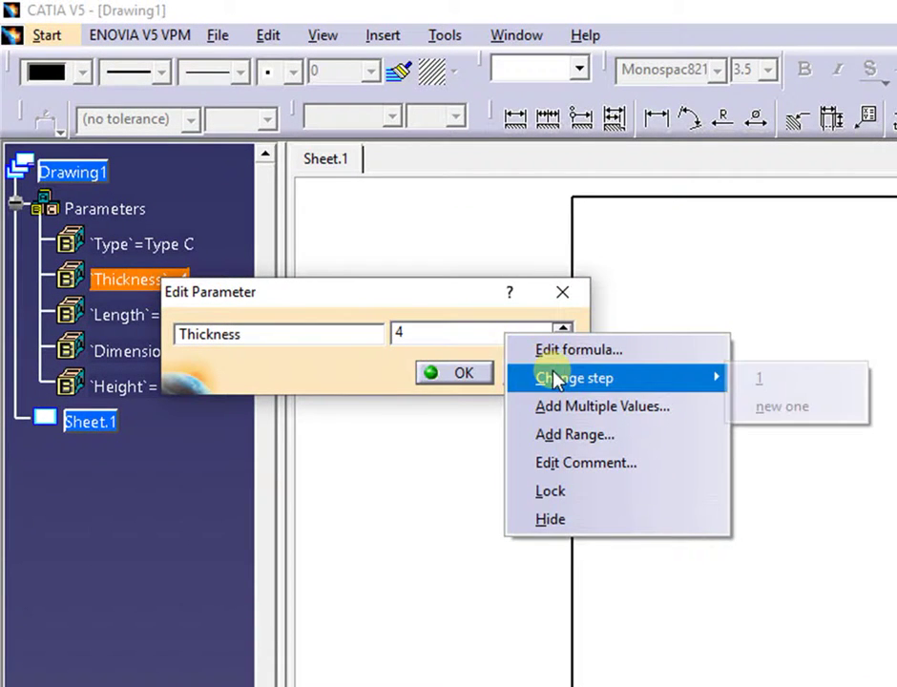
left_click(770, 407)
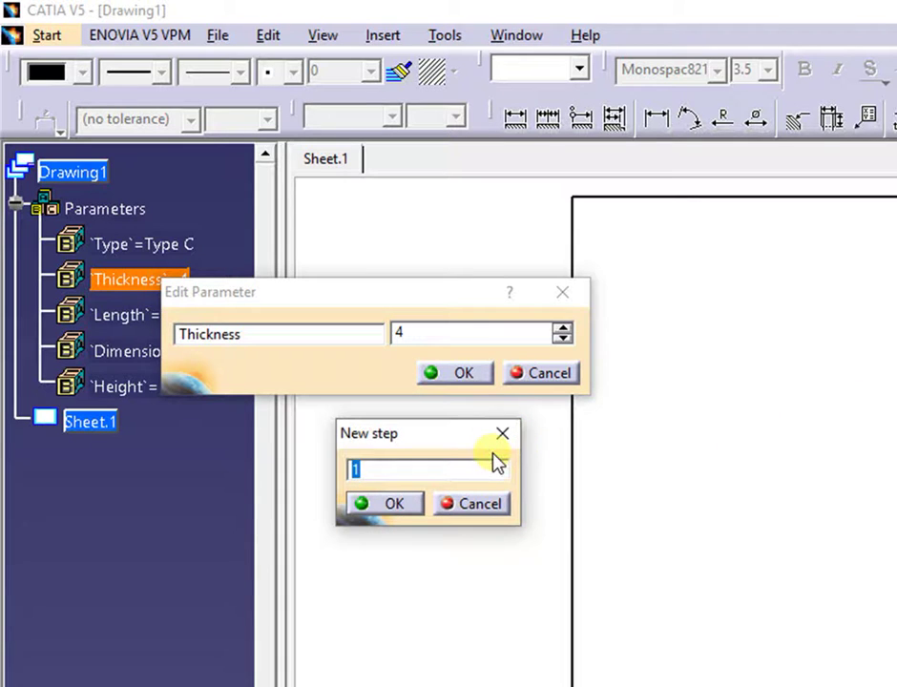
left_click(395, 506)
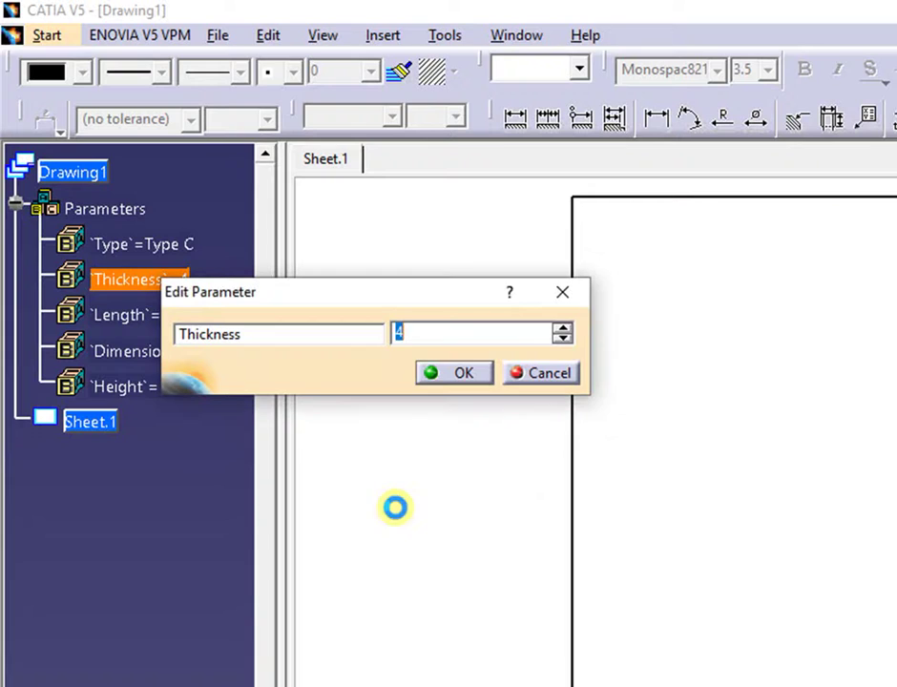
Step: Step the Thickness parameter's value up and down, leave it at 2, and confirm the edit
left_click(564, 328)
left_click(563, 338)
left_click(563, 339)
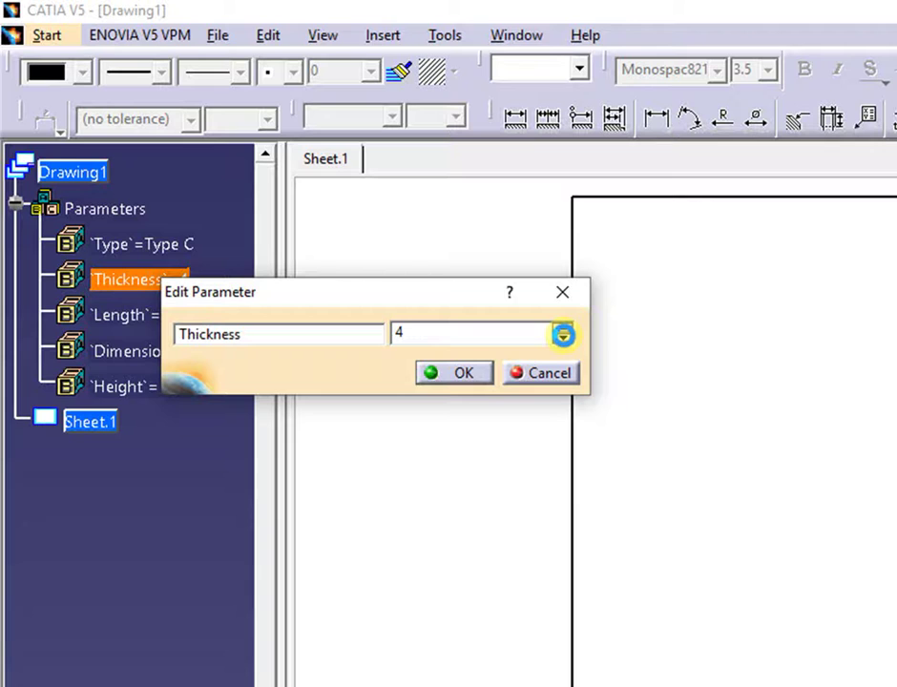
left_click(563, 339)
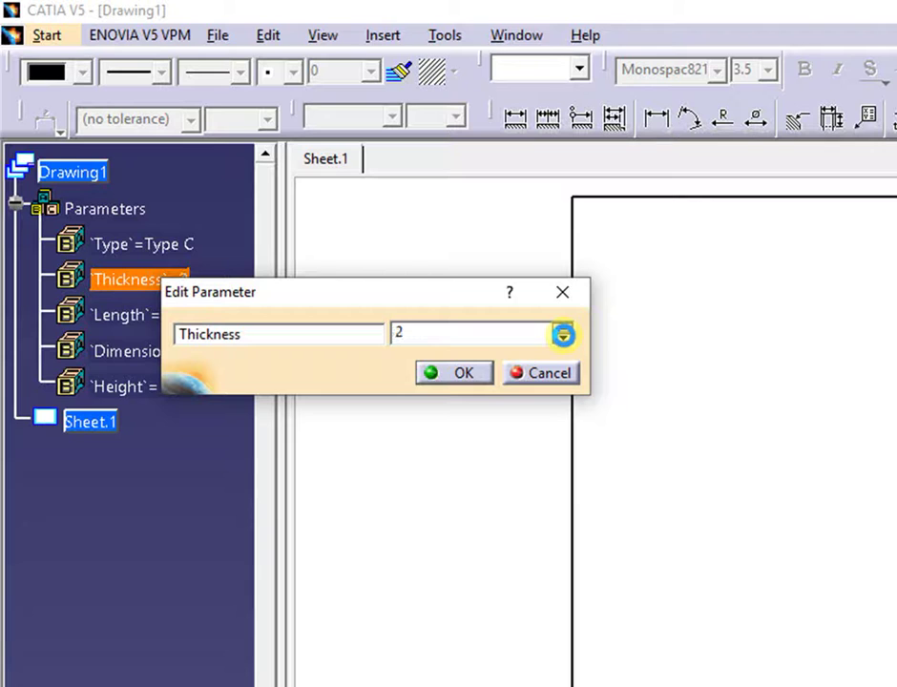
left_click(435, 380)
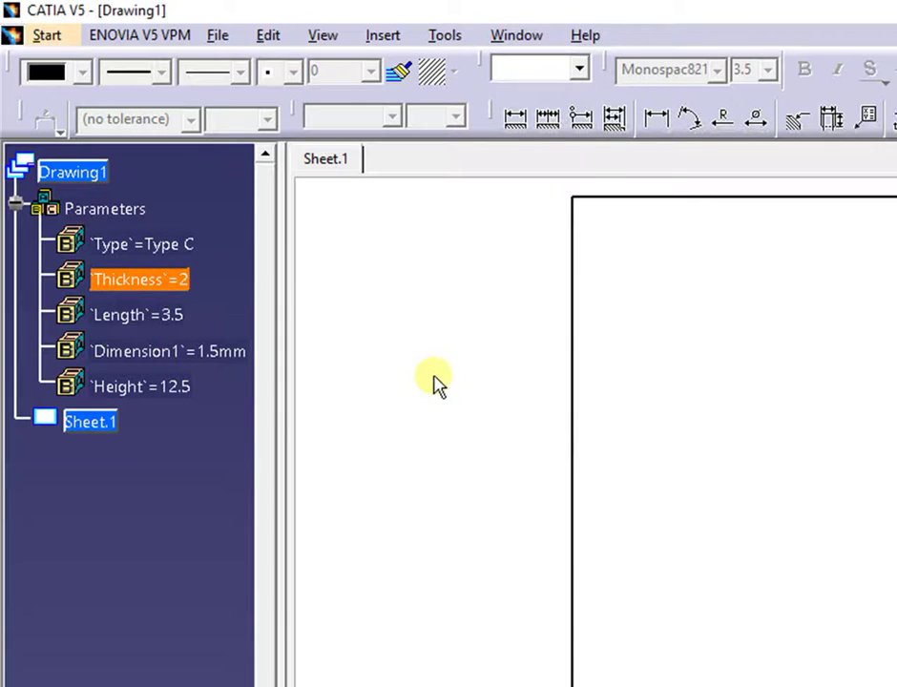
Step: Reopen the Thickness parameter, add the multiple values 3, 4 and 5, and check its value list
double_click(124, 278)
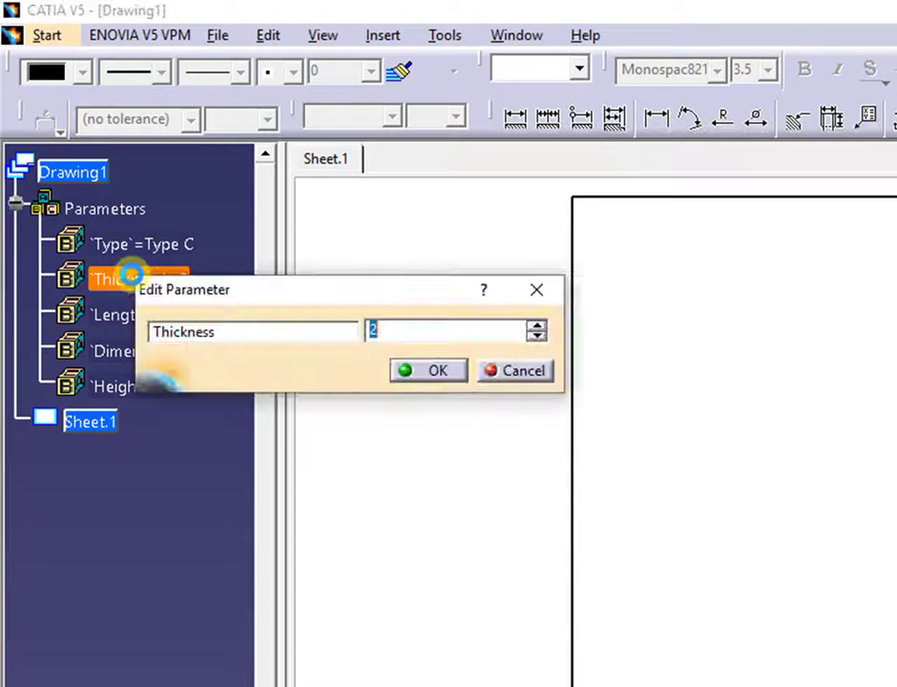
right_click(416, 330)
mouse_move(552, 376)
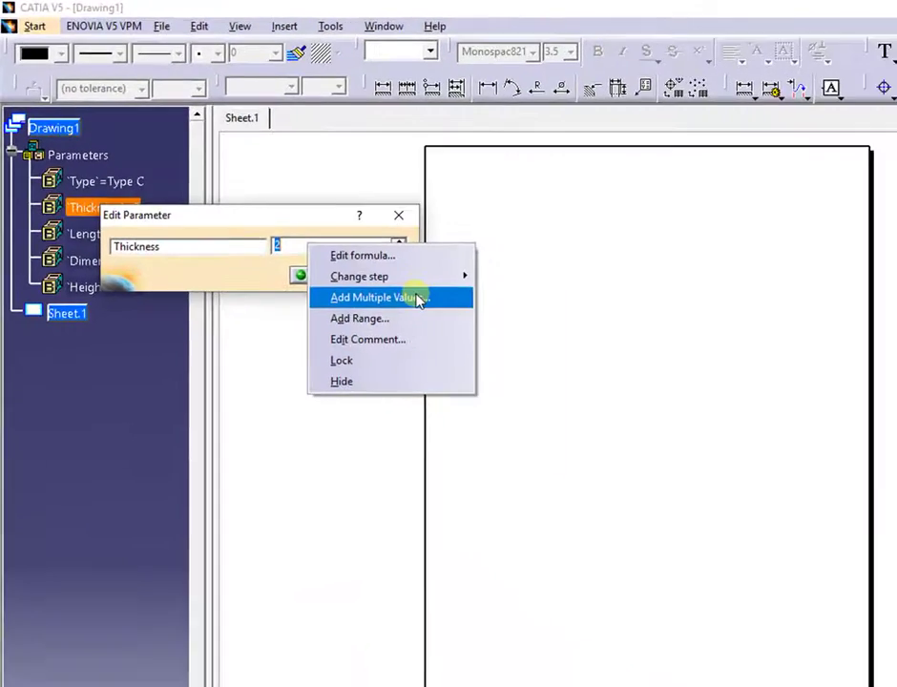
left_click(564, 401)
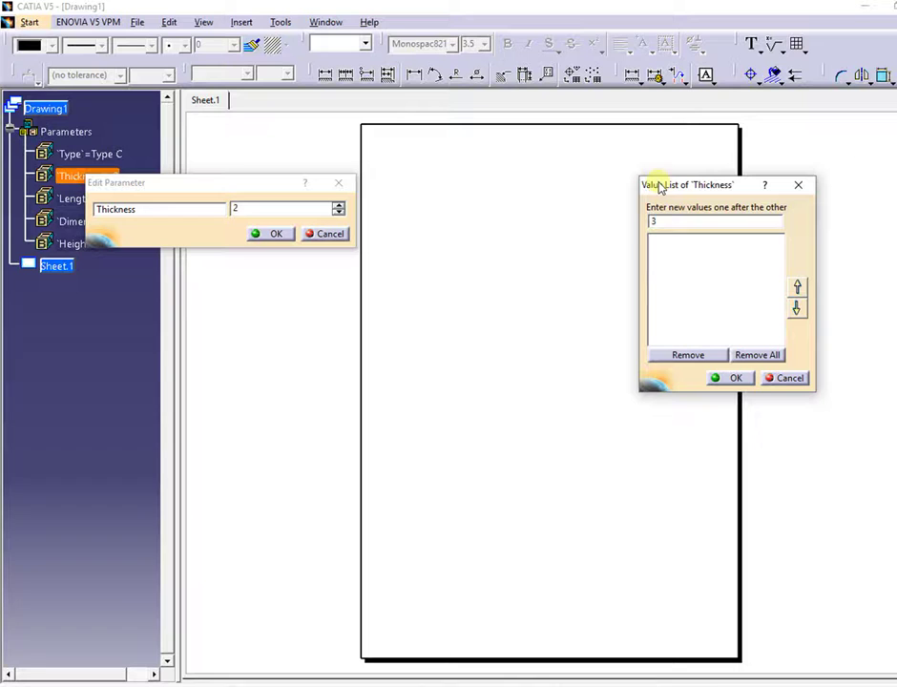
key("Return")
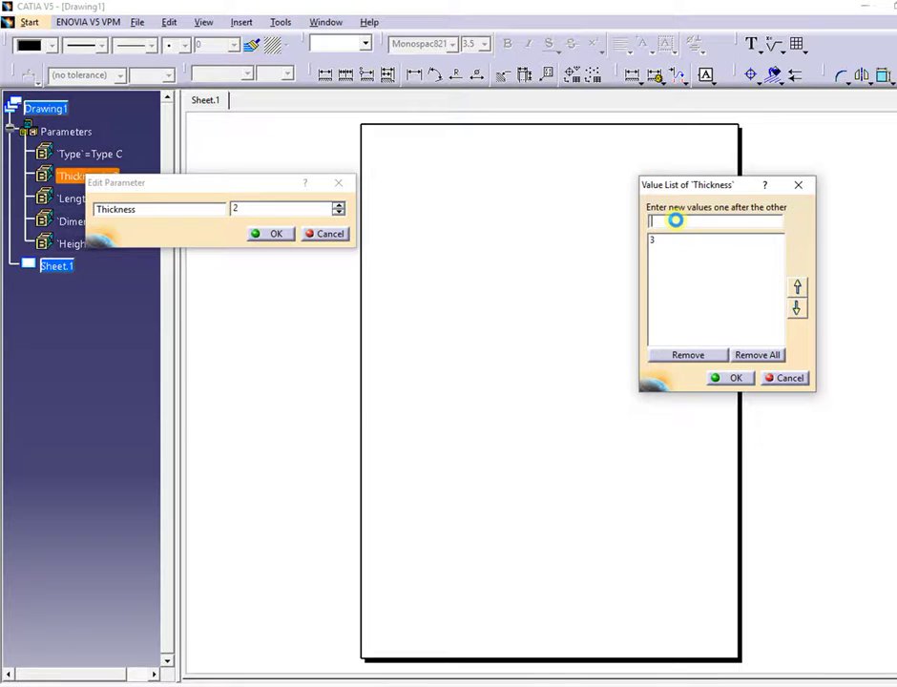
left_click(797, 307)
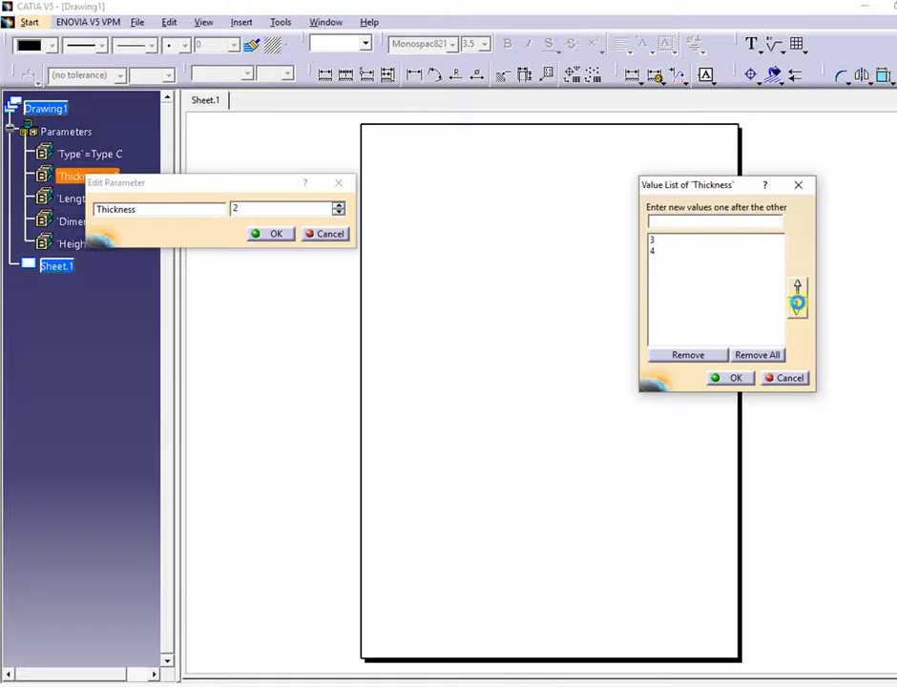
left_click(685, 221)
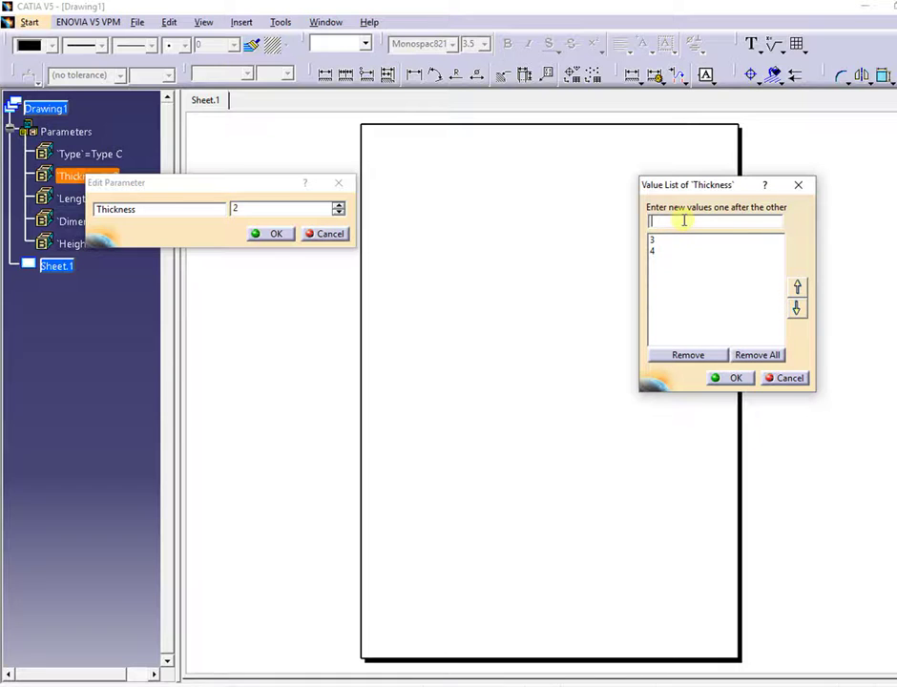
type("5")
left_click(797, 307)
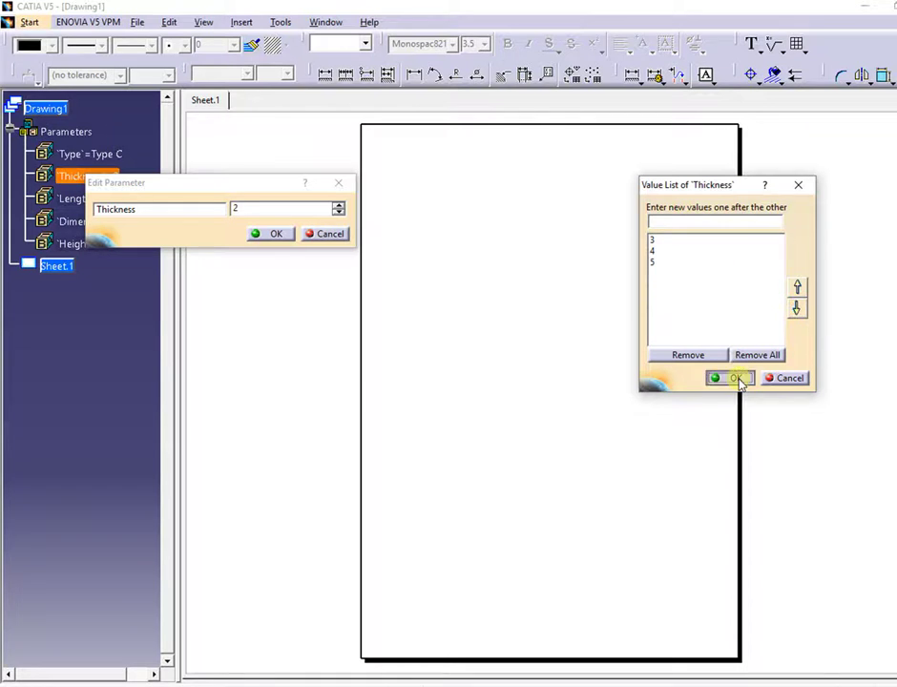
left_click(731, 377)
left_click(338, 209)
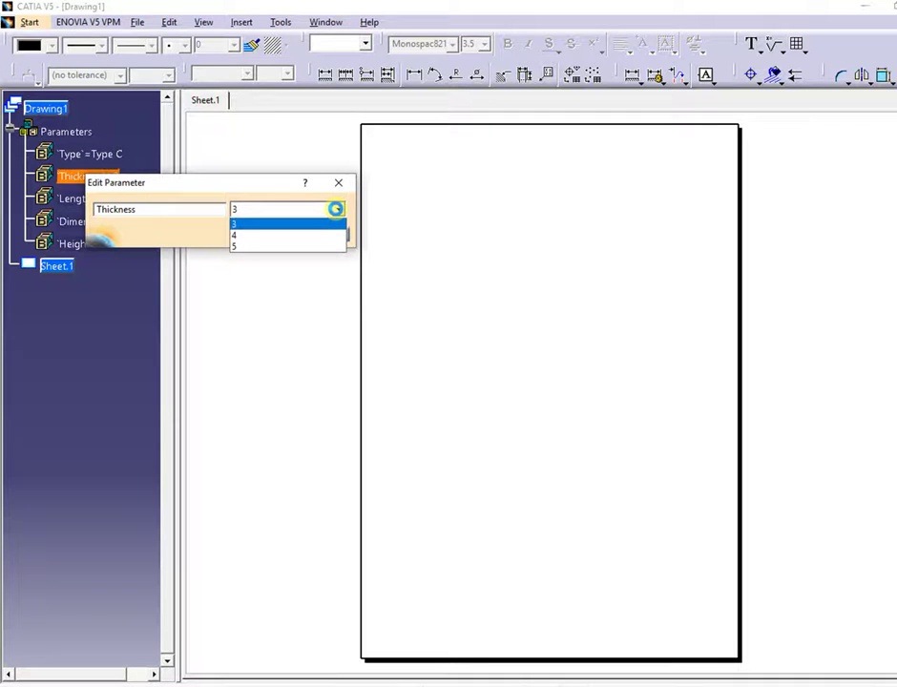
left_click(336, 209)
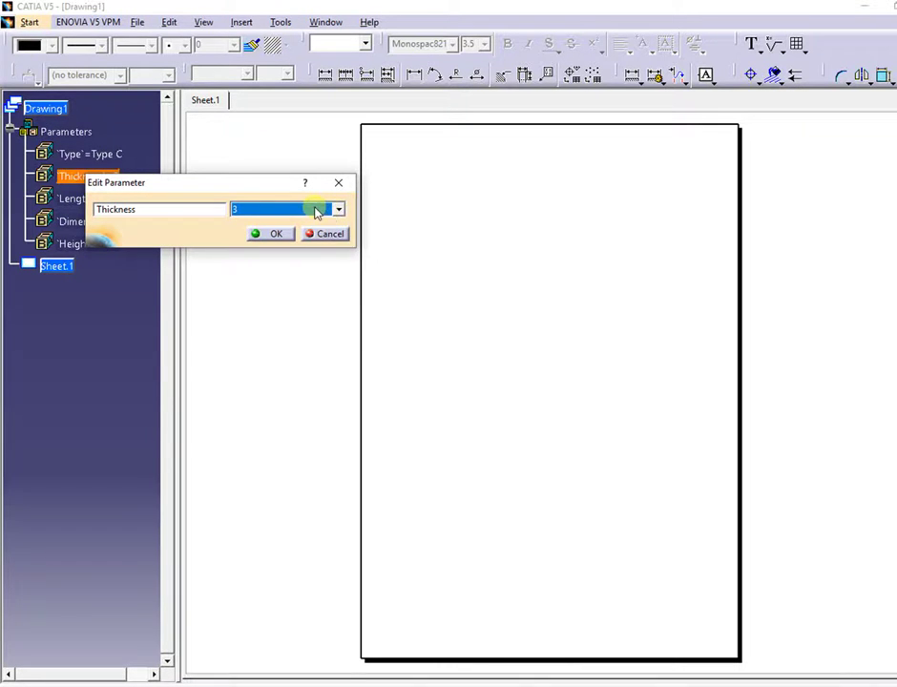
Step: Suppress the Thickness parameter's multiple values and confirm their deletion
right_click(315, 209)
mouse_move(361, 236)
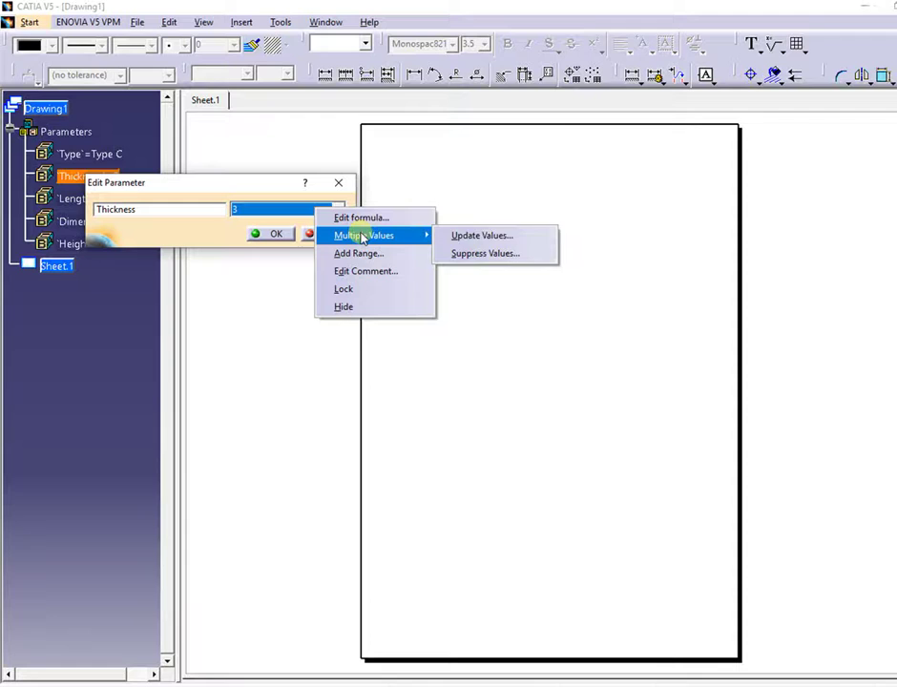
left_click(472, 255)
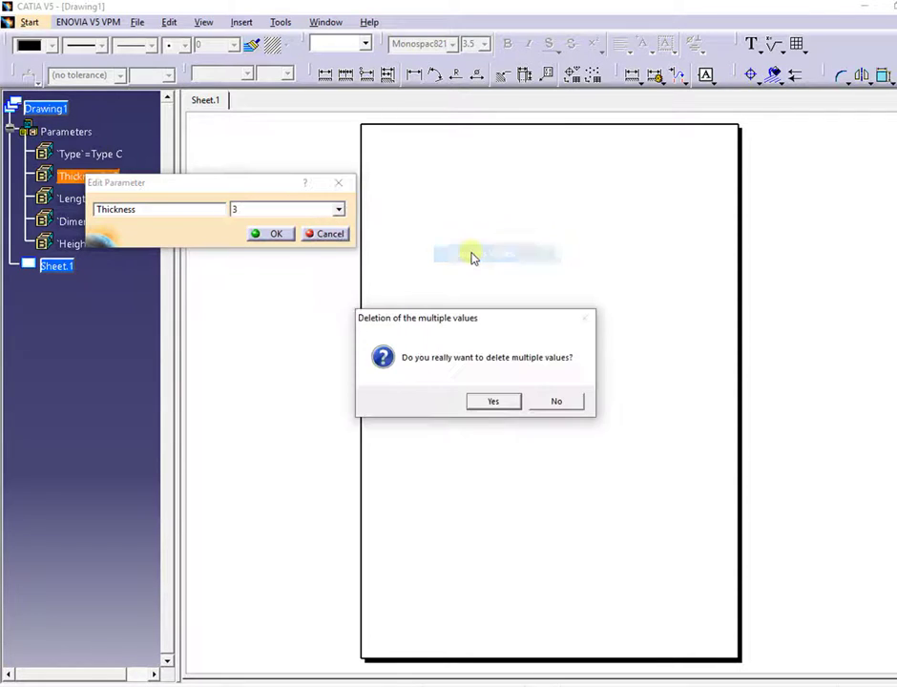
left_click(490, 401)
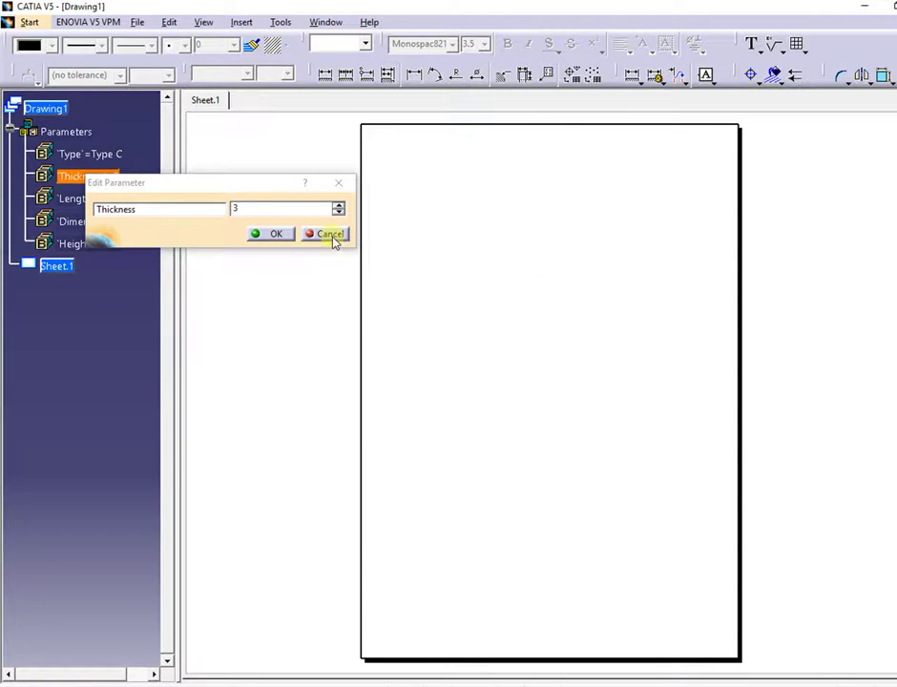
Step: Set the Thickness parameter's value step to 2, try it up and down, and confirm the edit at 3
right_click(309, 206)
mouse_move(334, 236)
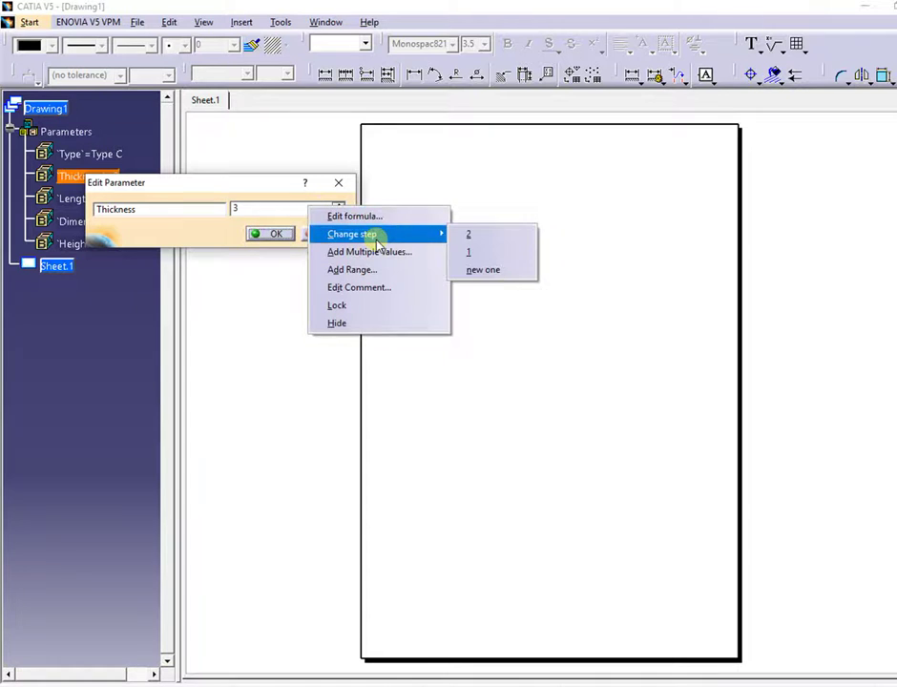
left_click(468, 234)
left_click(339, 204)
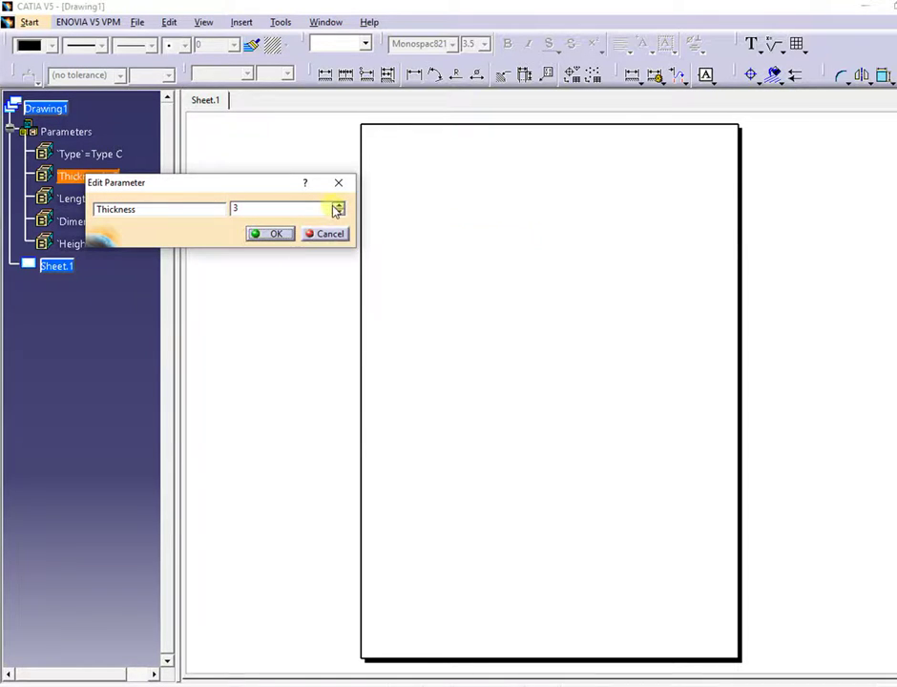
left_click(339, 214)
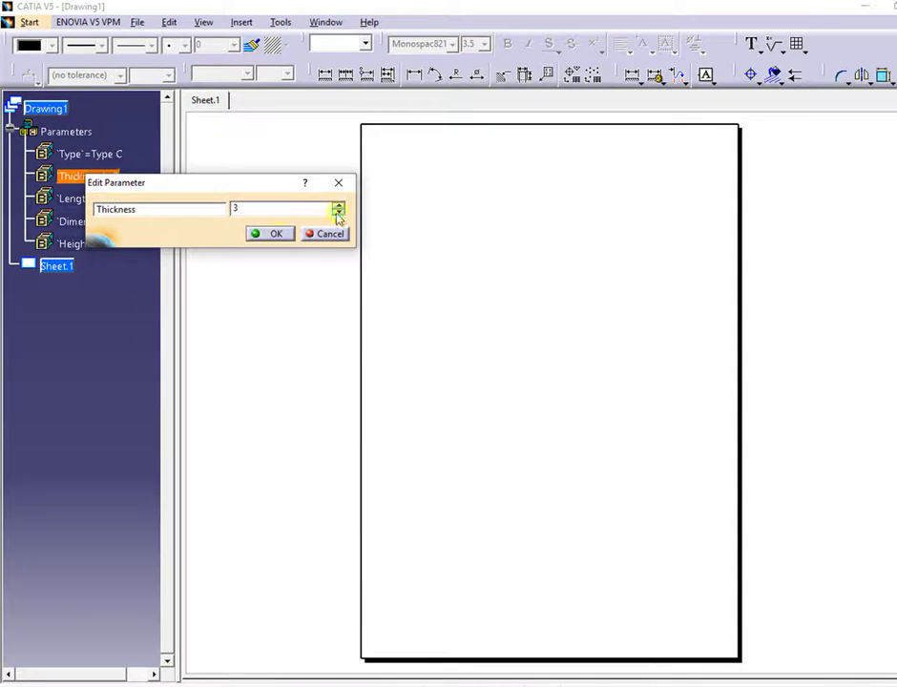
left_click(276, 234)
Step: Add a range to the Dimension1 parameter from 0 mm to 3 mm, with both limits included
double_click(127, 222)
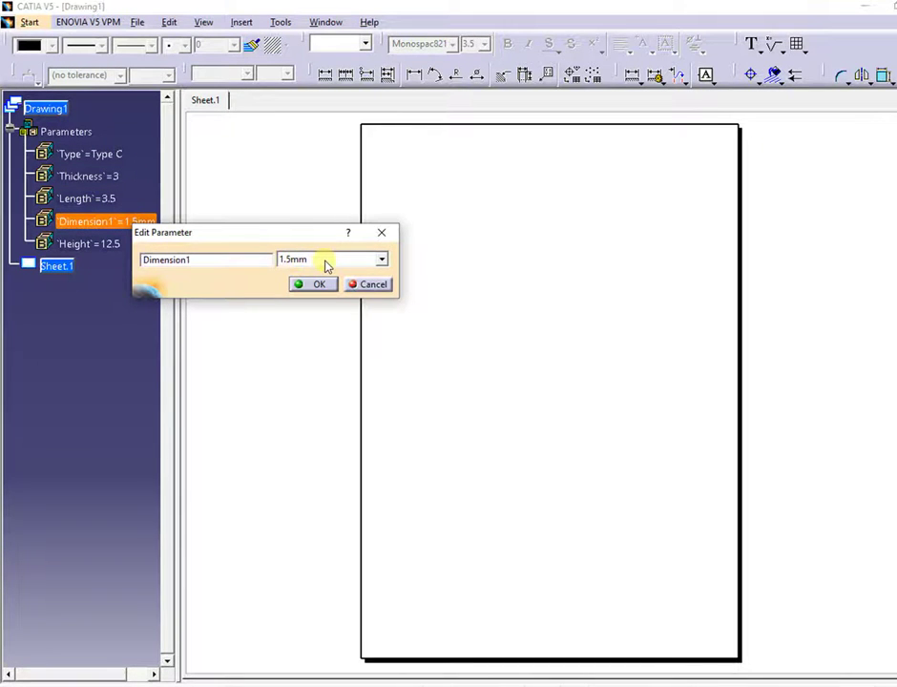
left_click(327, 259)
left_click(325, 260)
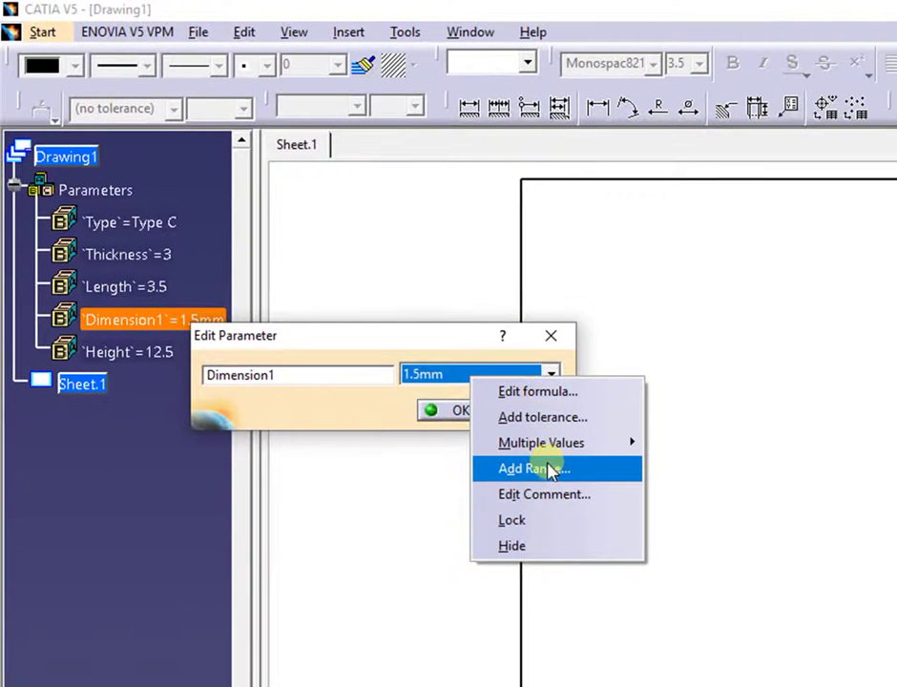
left_click(448, 382)
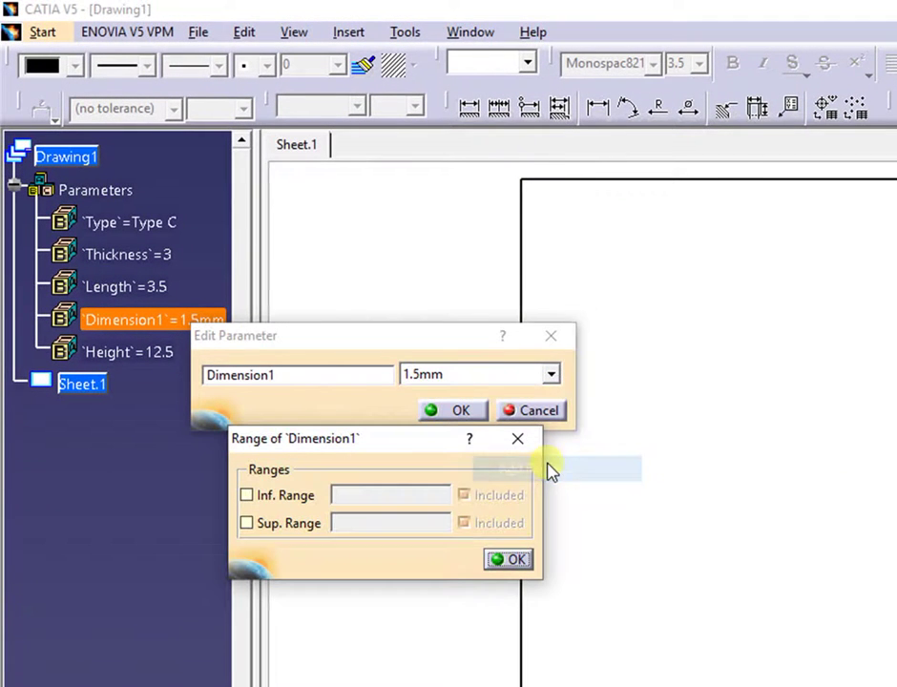
left_click(247, 495)
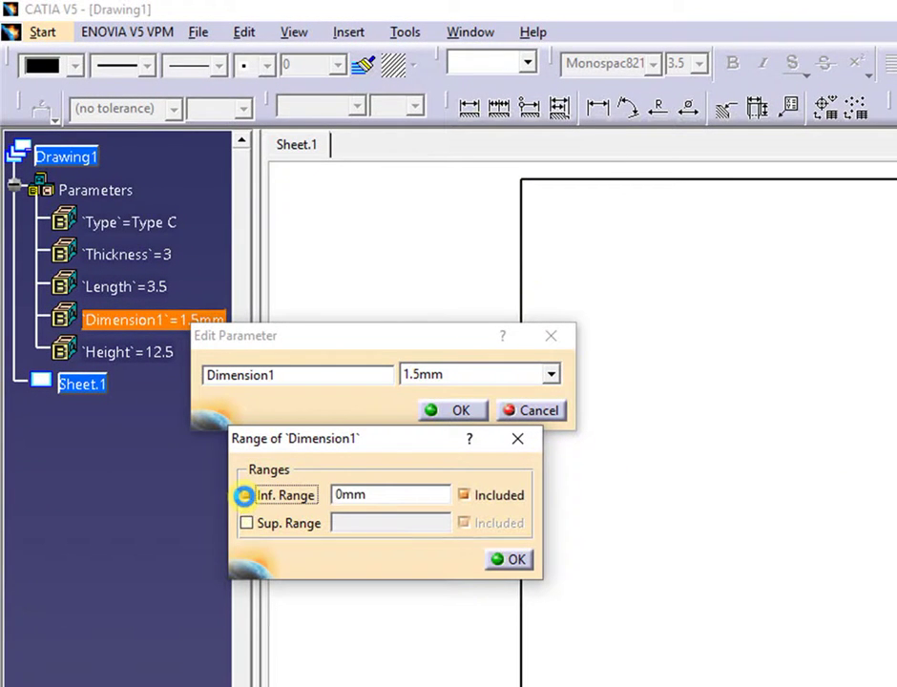
left_click(247, 523)
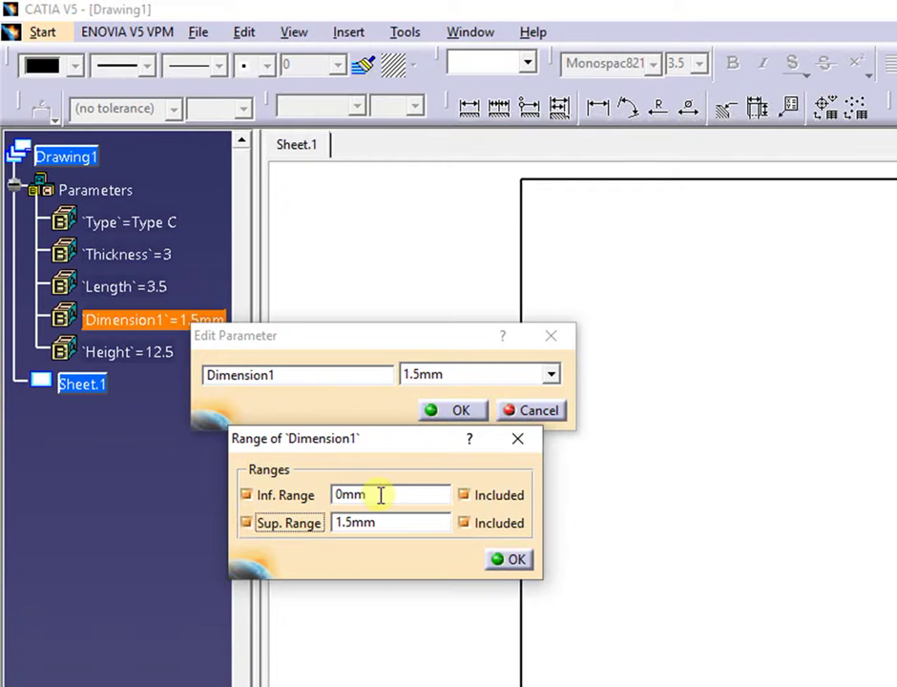
double_click(408, 523)
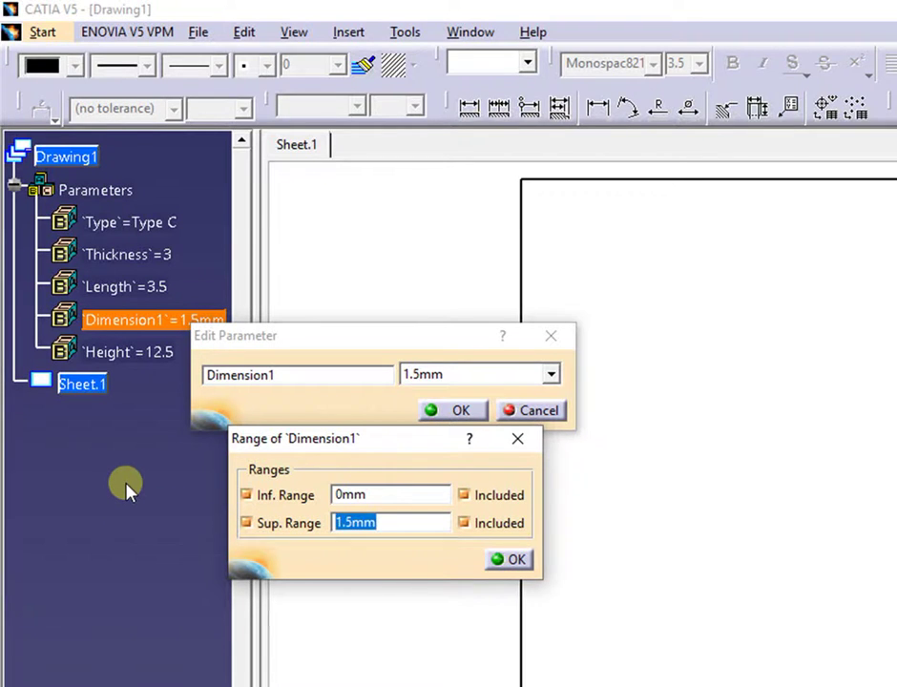
type("3")
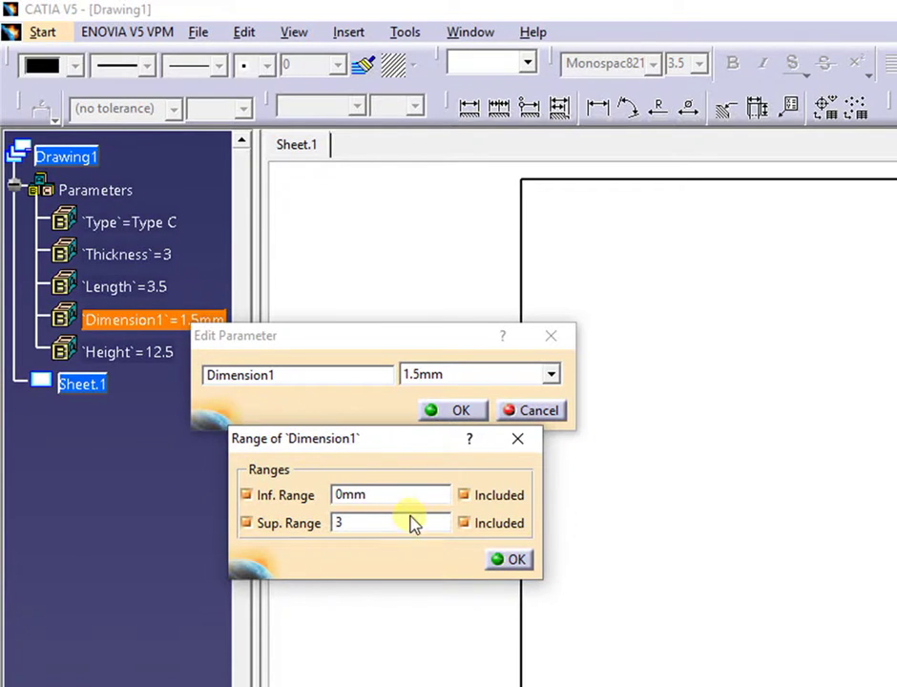
left_click(498, 560)
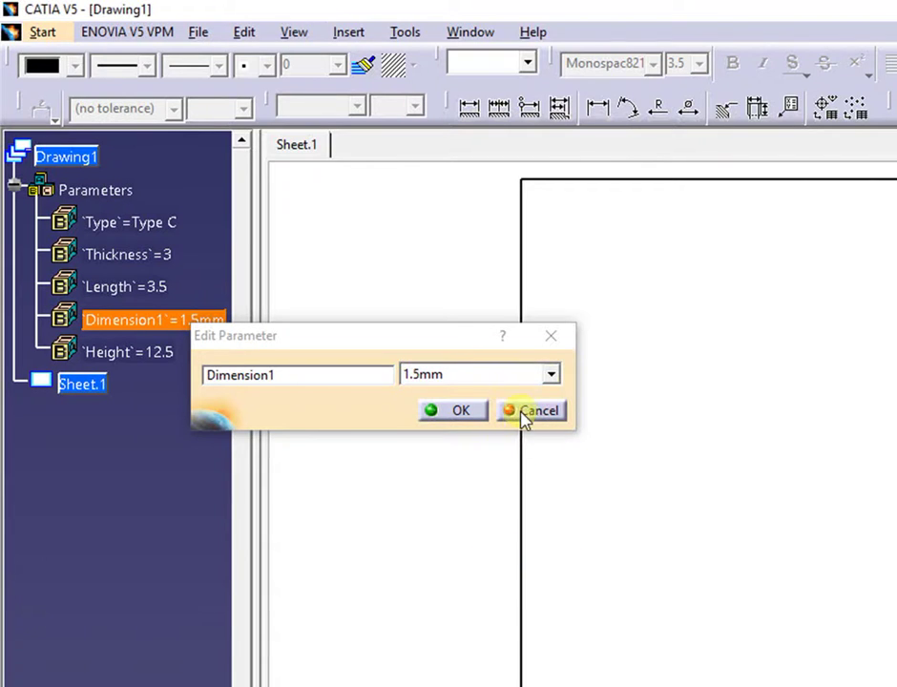
Step: Check Dimension1's value list, suppress its multiple values, and confirm the parameter edit
left_click(550, 374)
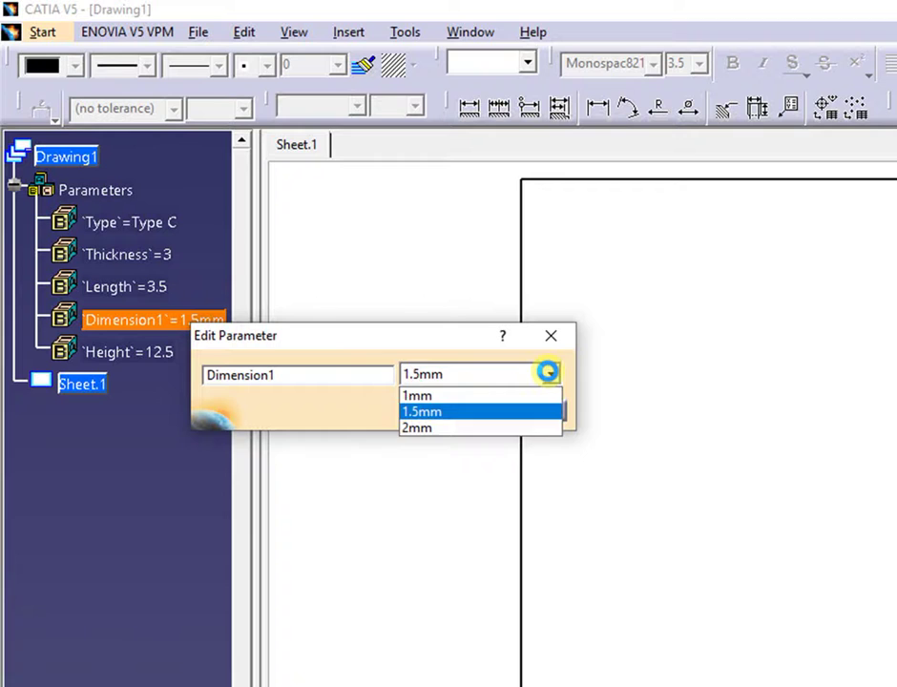
left_click(550, 374)
right_click(501, 374)
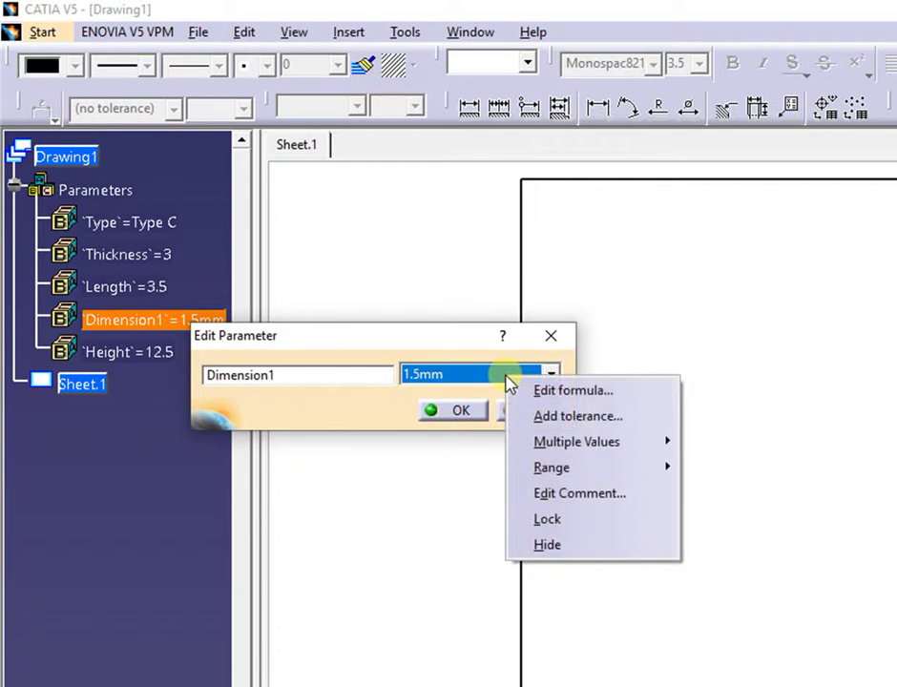
mouse_move(577, 438)
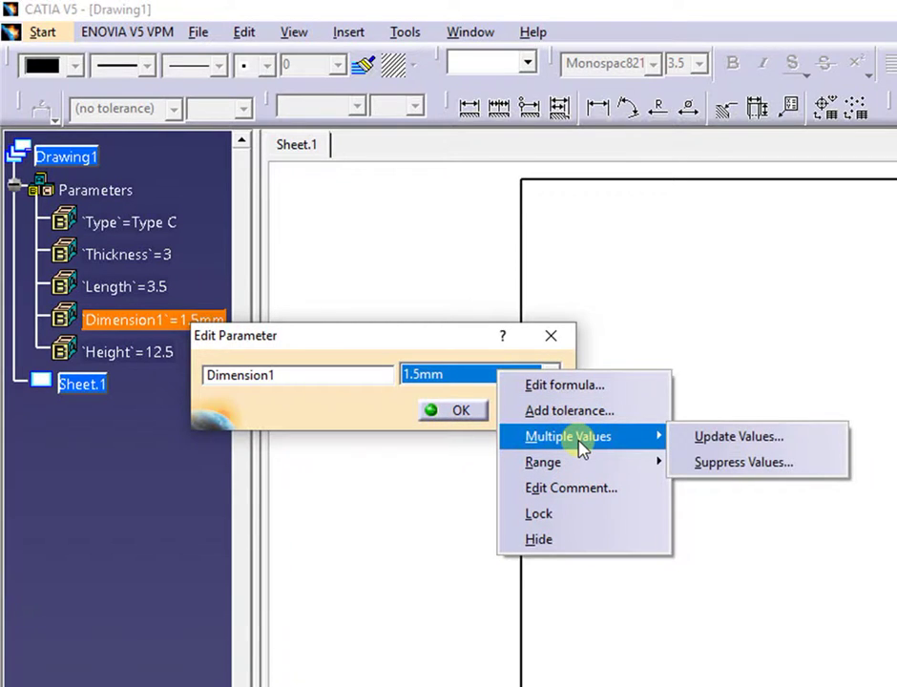
left_click(730, 464)
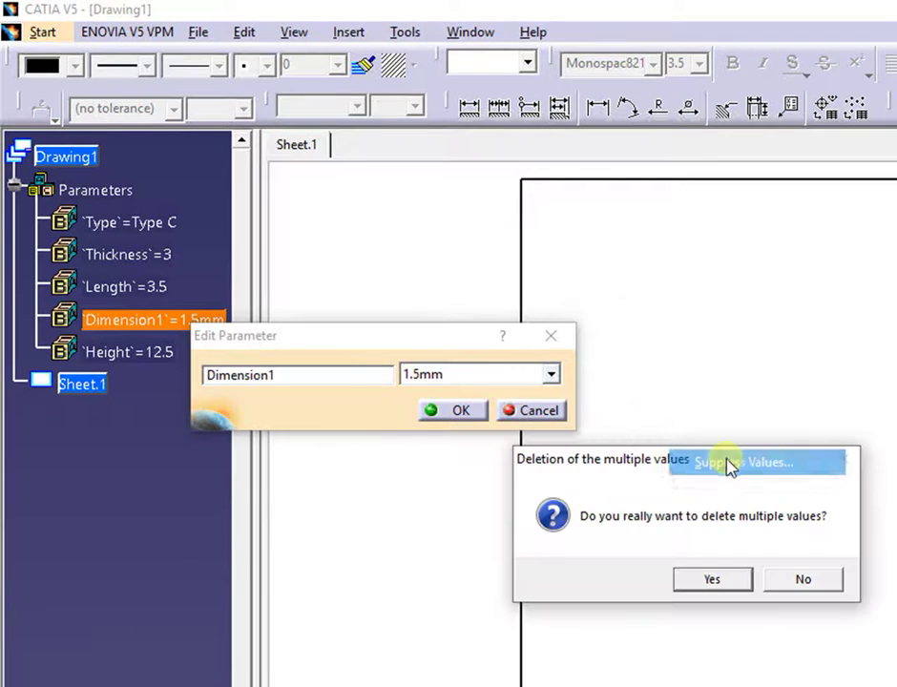
left_click(731, 585)
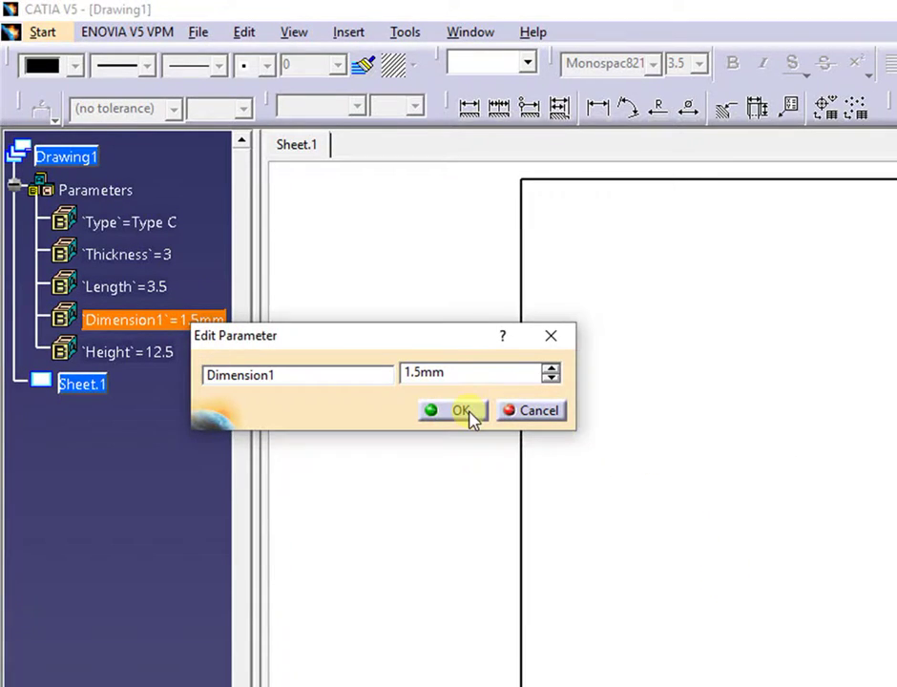
right_click(470, 377)
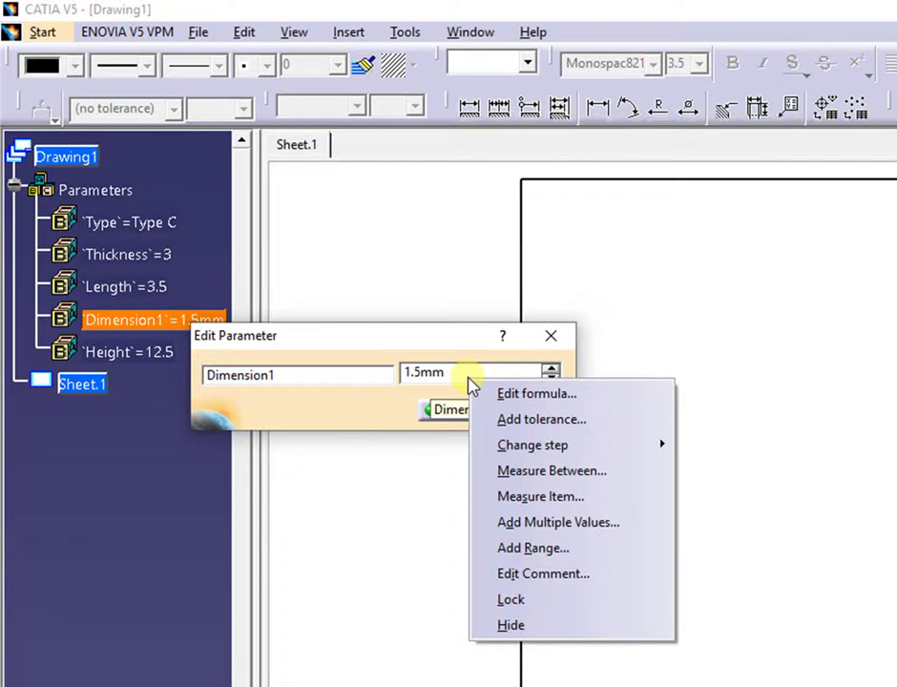
left_click(458, 422)
left_click(458, 412)
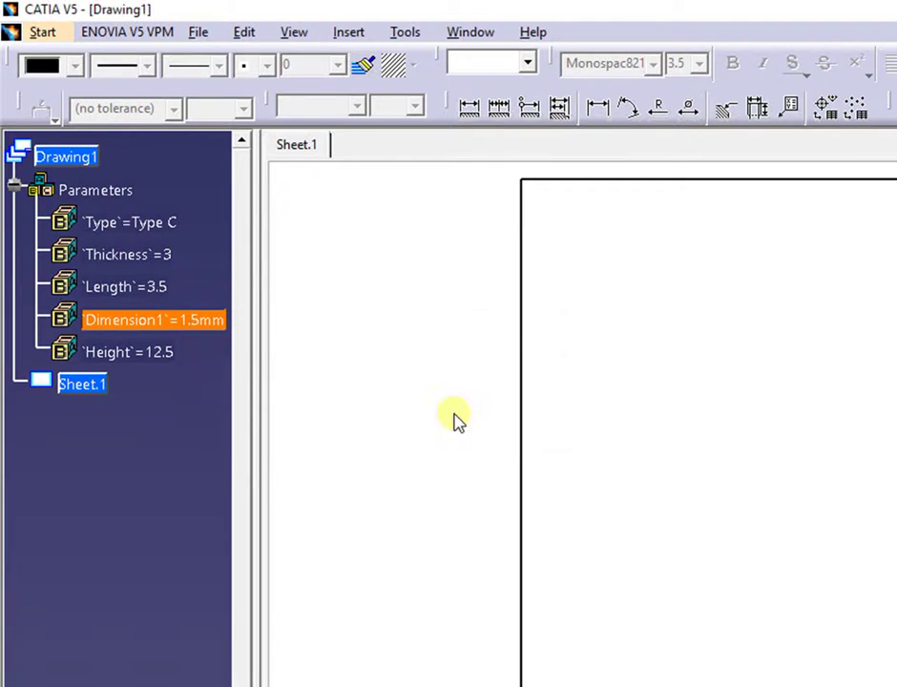
Step: Delete all five parameters, from Type through Height, from the drawing's specification tree
left_click(118, 218)
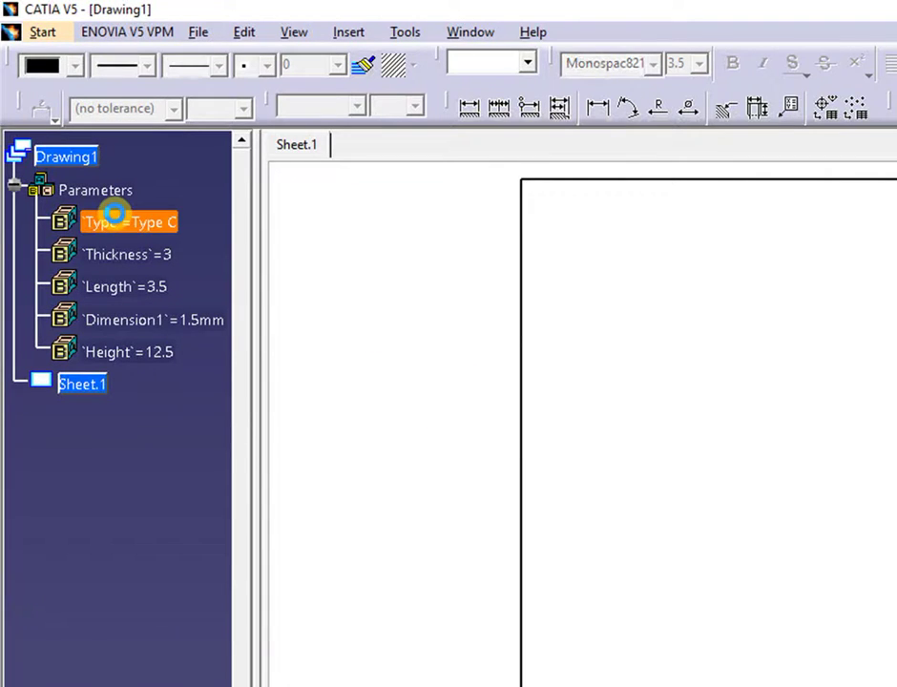
left_click(125, 349, "shift")
right_click(127, 351)
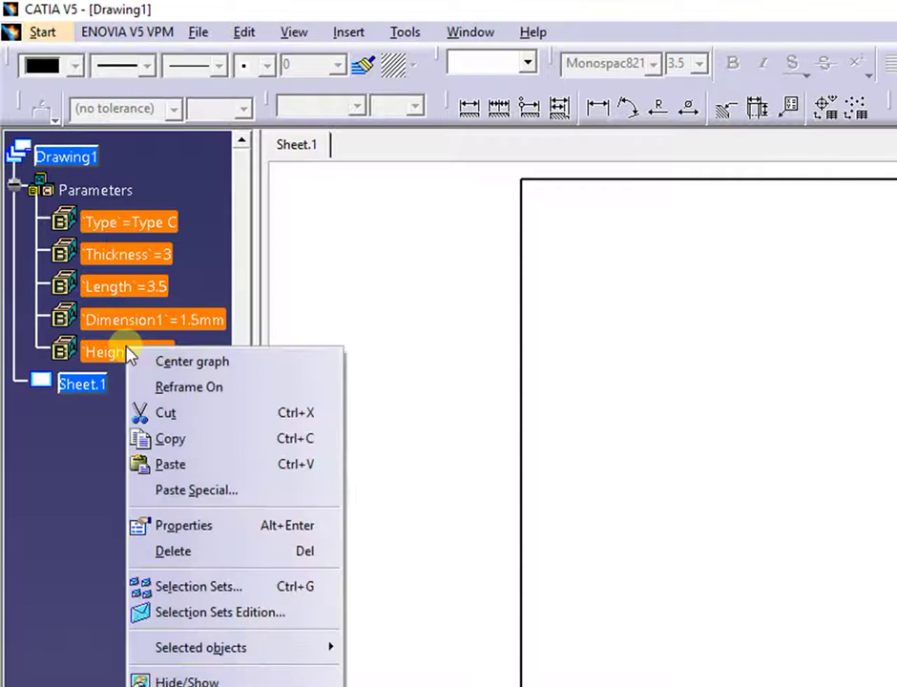
left_click(203, 563)
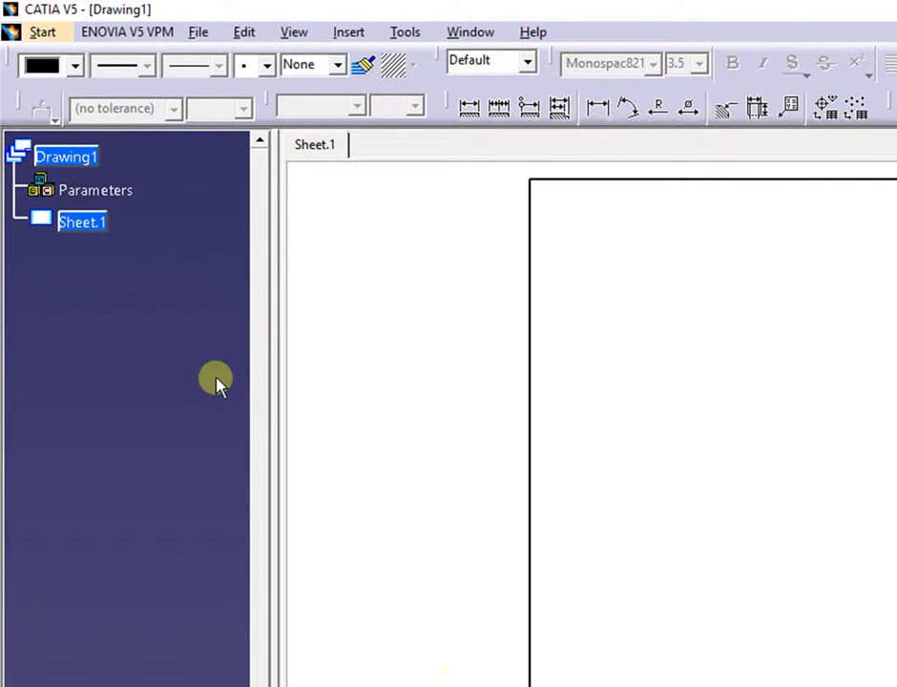
Step: Run the macro 001 Insert param.catvbs to recreate the drawing's parameters
left_click(401, 33)
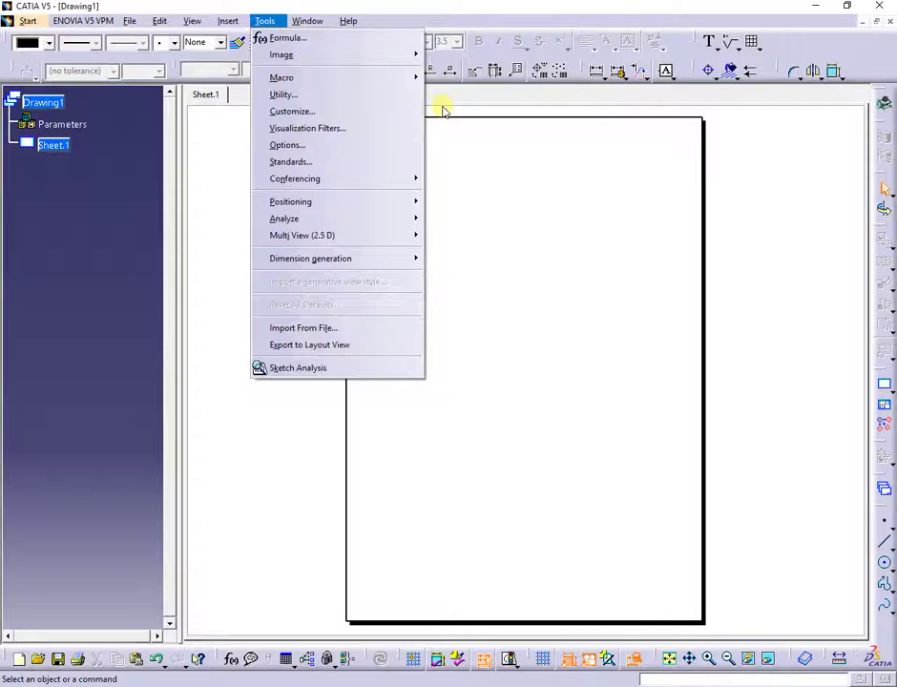
mouse_move(356, 80)
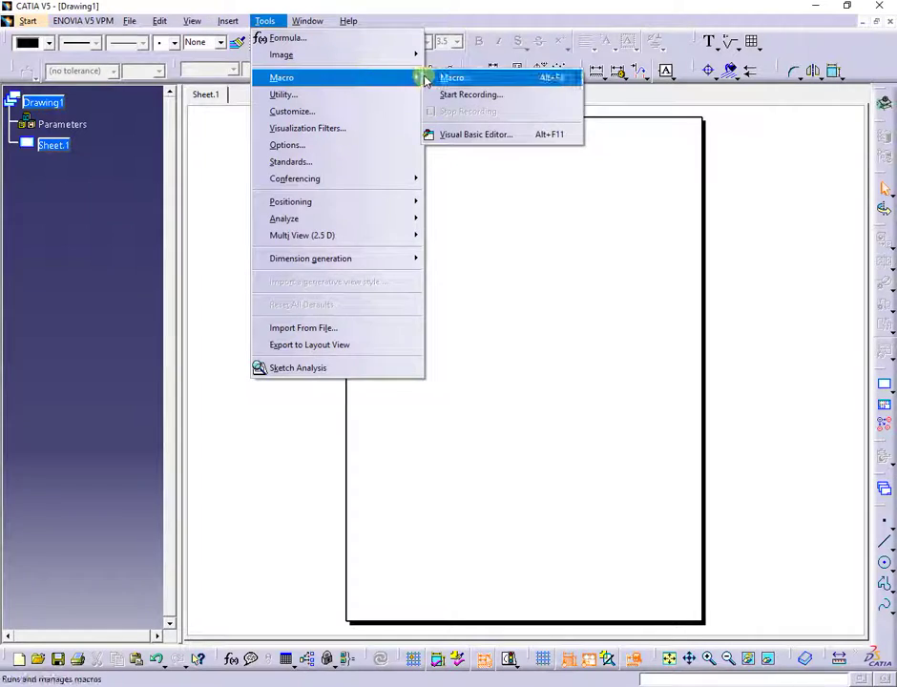
left_click(423, 77)
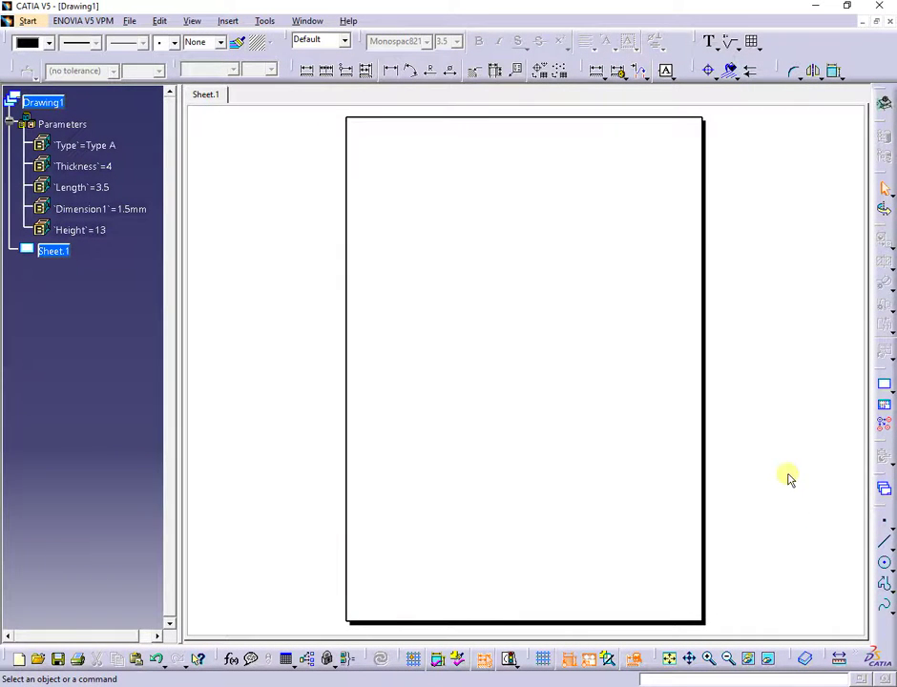
Step: Open the macro 001 Insert param.catvbs from the D:\TEMP library in the Macros Editor
left_click(264, 21)
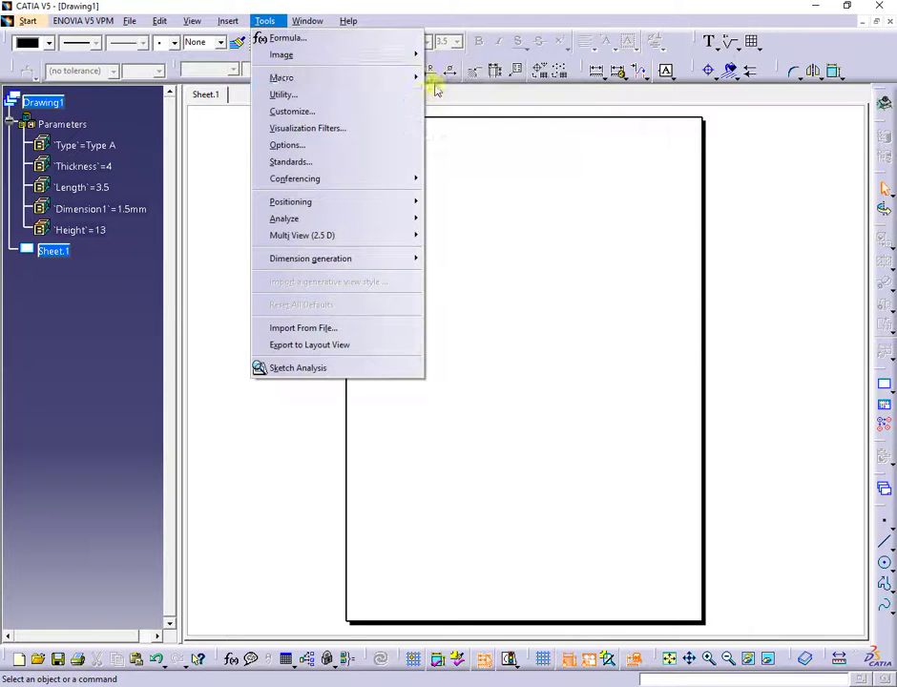
mouse_move(382, 78)
left_click(445, 111)
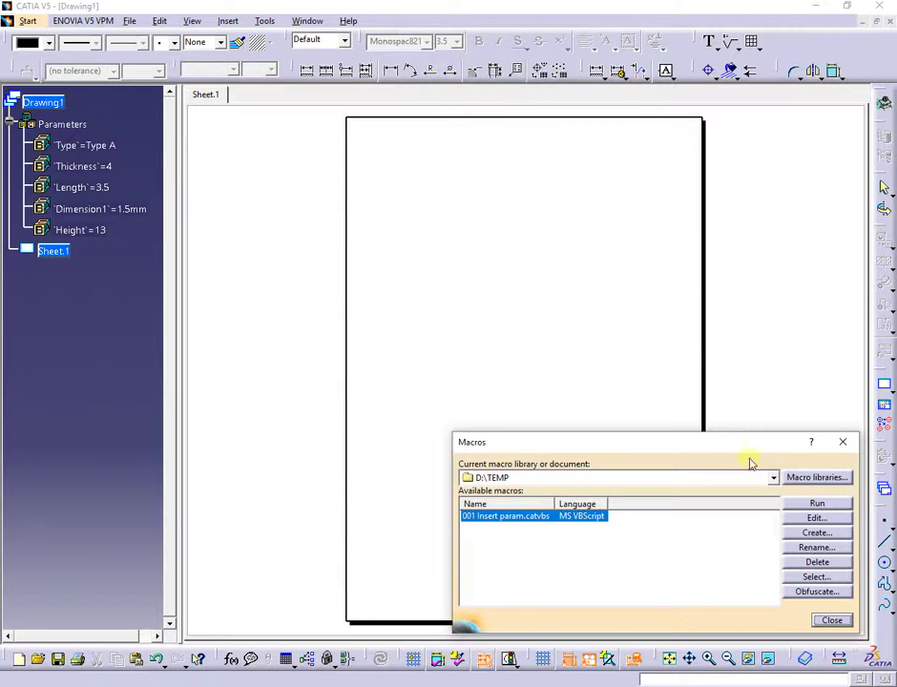
left_click(815, 518)
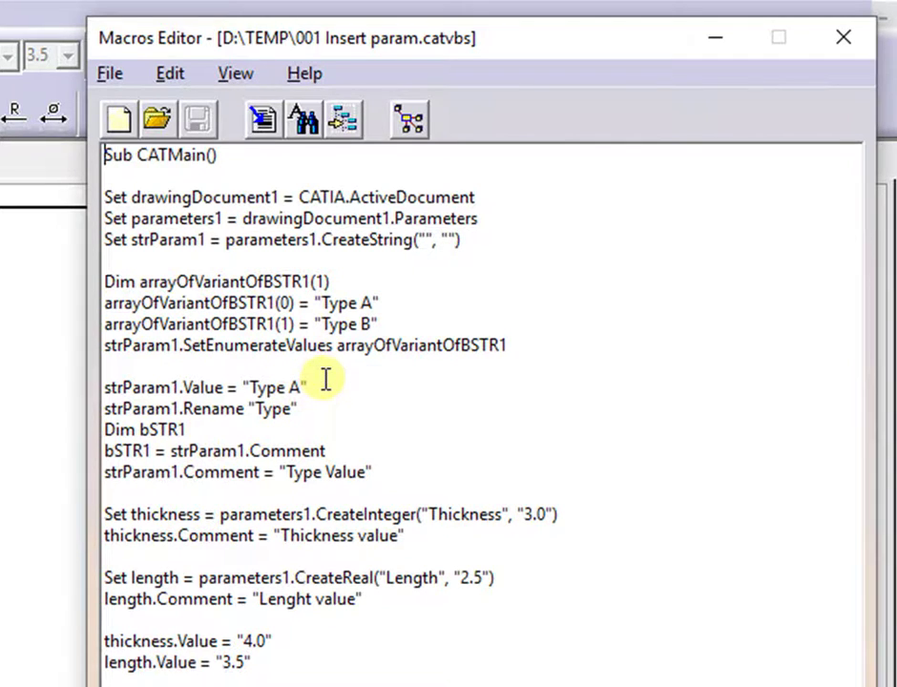
Step: Examine the macro code that creates the Type, Thickness, Length, Dimension1 and Height parameters and sets their value lists, names, comments and values
left_click_drag(380, 303, 322, 303)
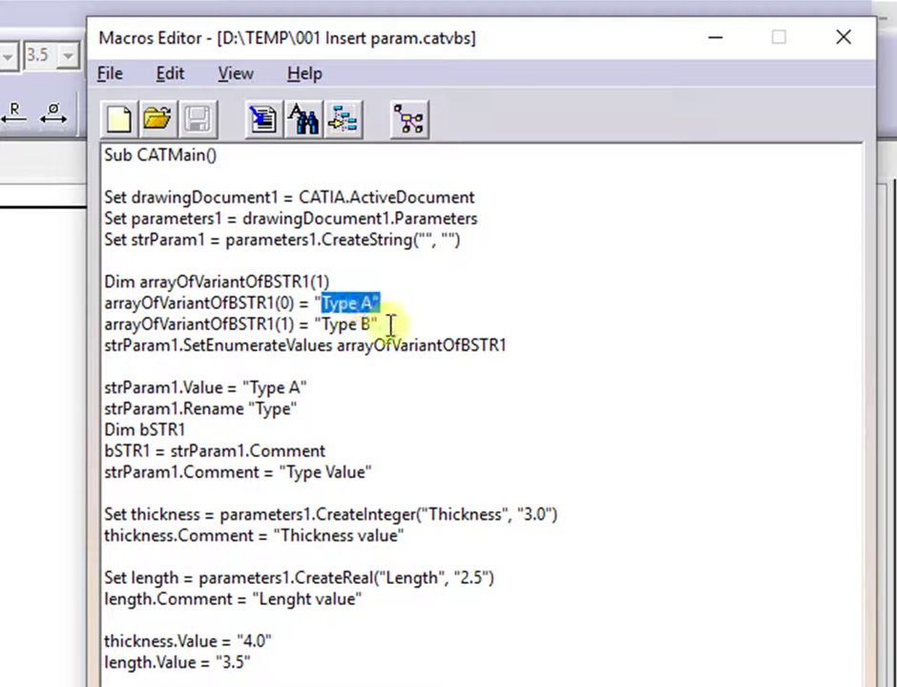
left_click_drag(389, 325, 339, 324)
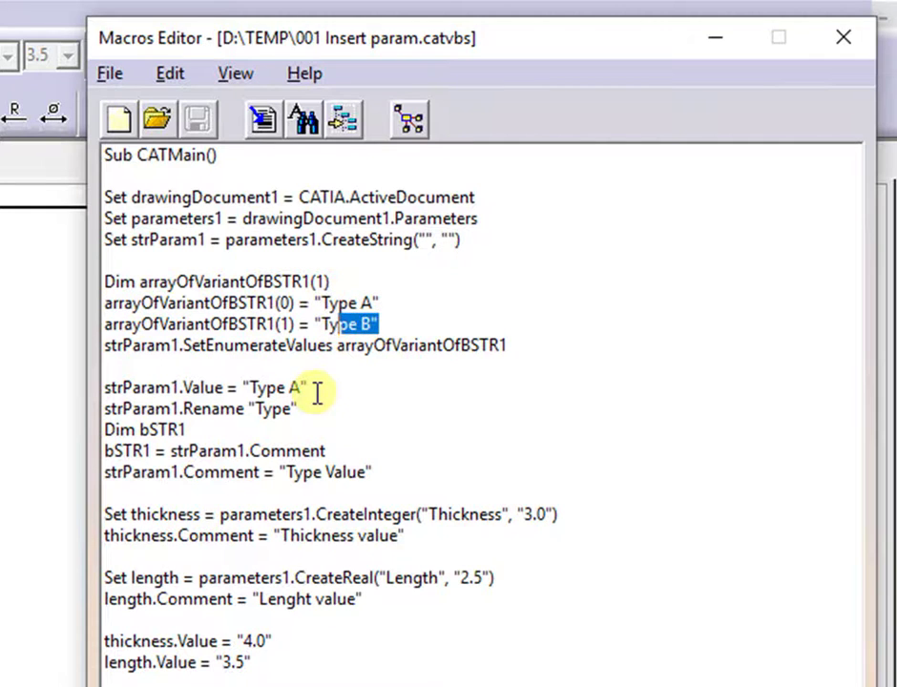
left_click_drag(318, 391, 90, 387)
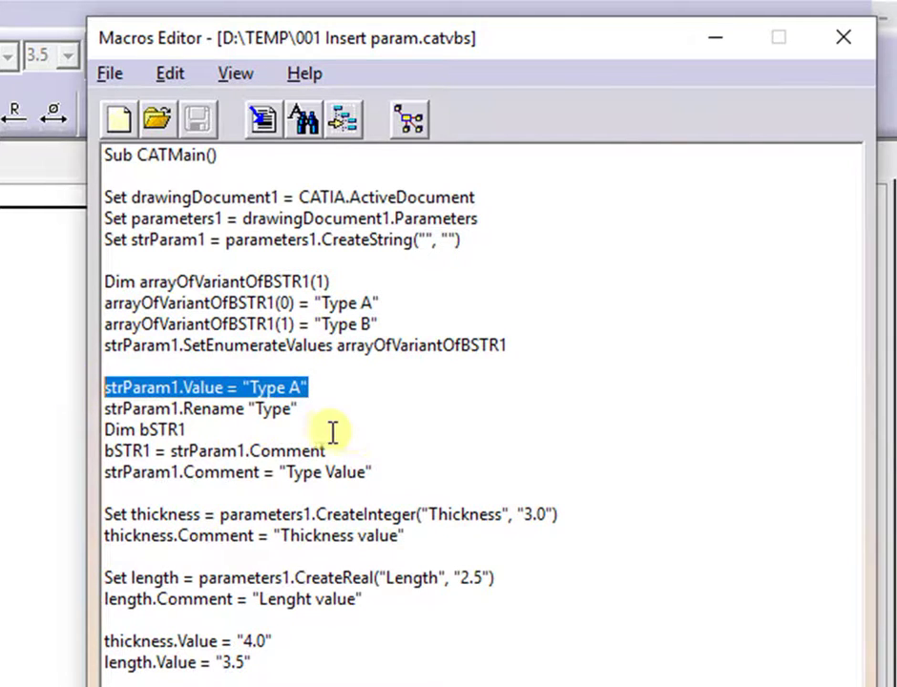
left_click_drag(316, 412, 82, 403)
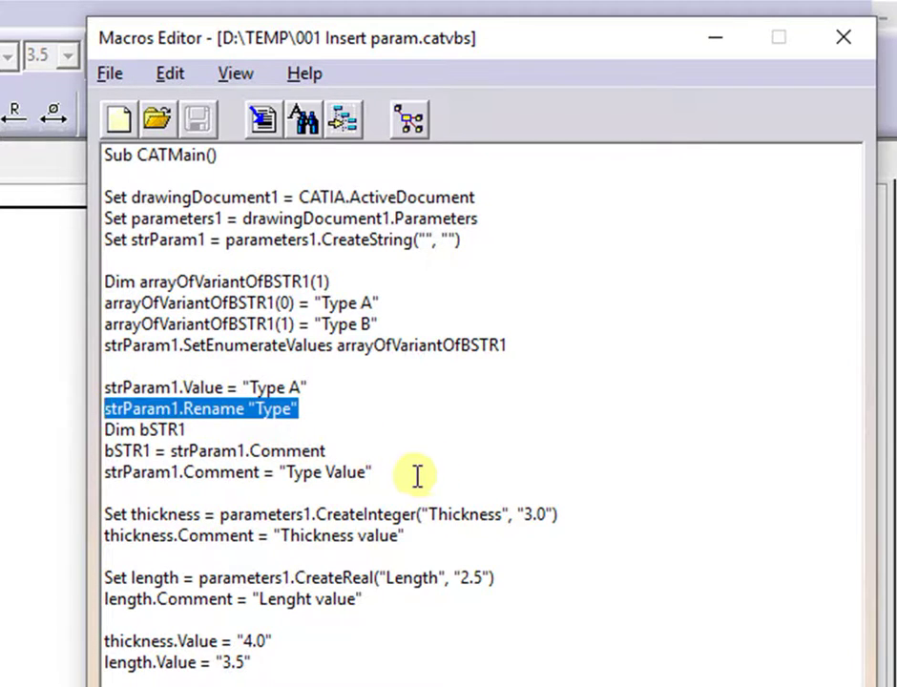
left_click_drag(415, 474, 110, 469)
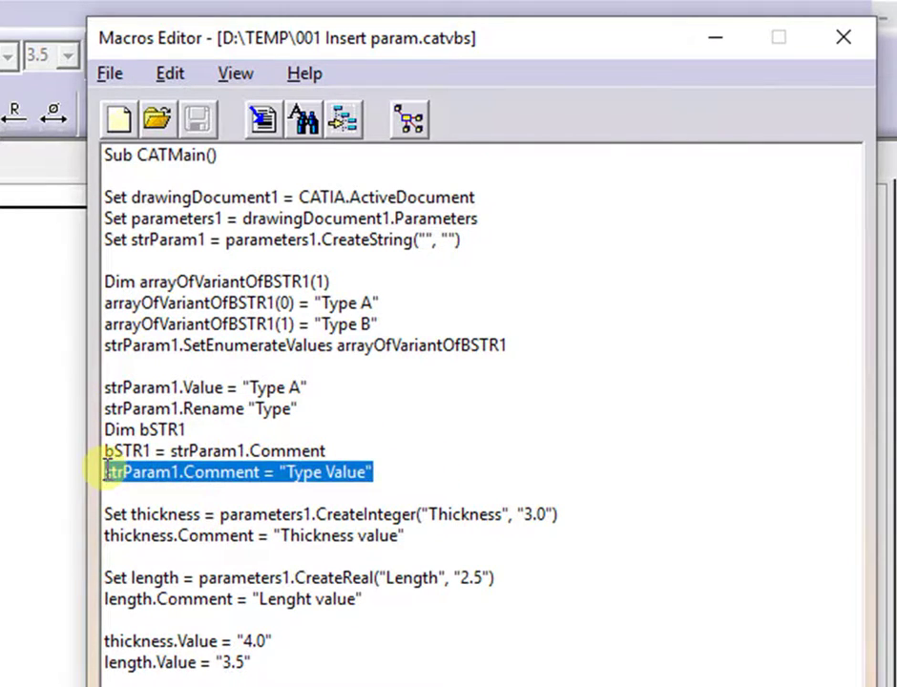
left_click(672, 579)
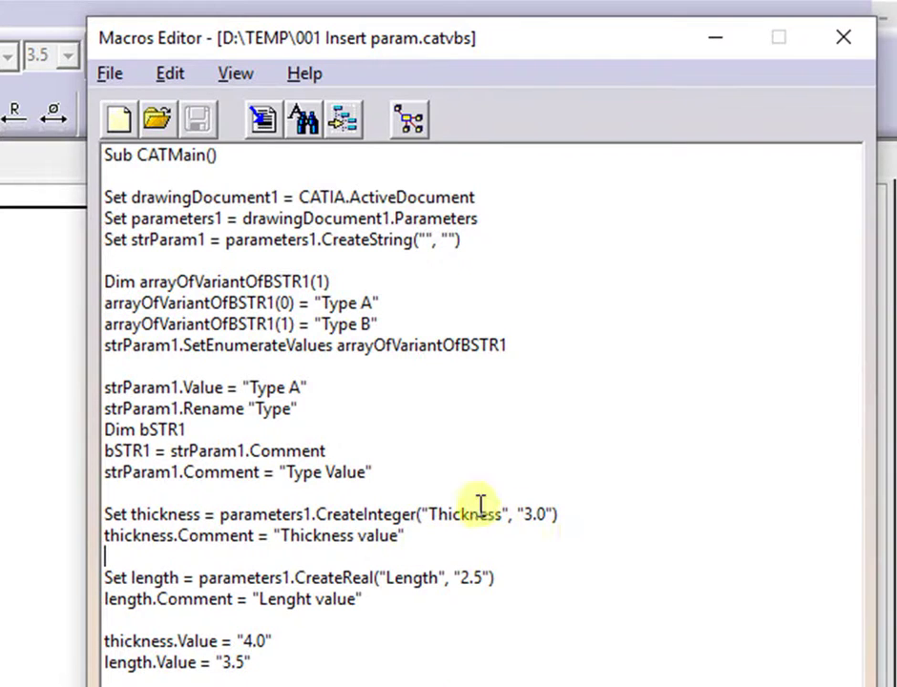
left_click_drag(504, 514, 50, 537)
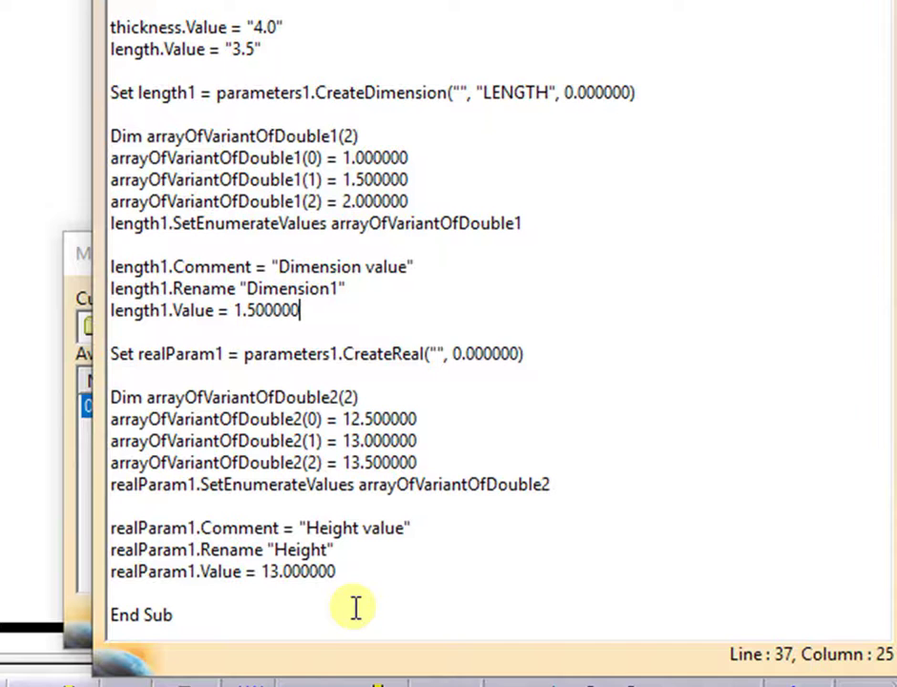
left_click(425, 439)
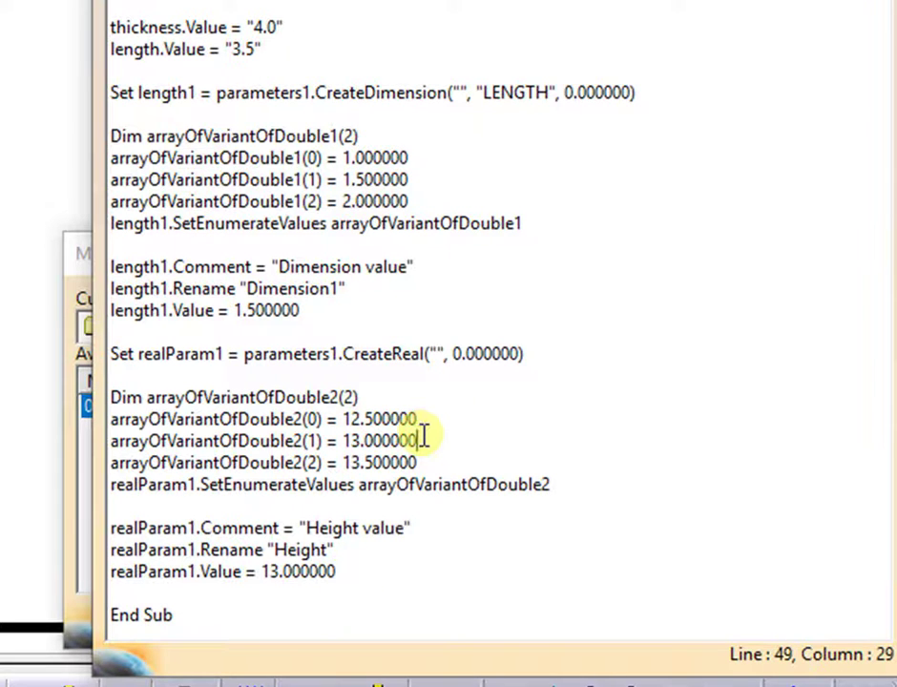